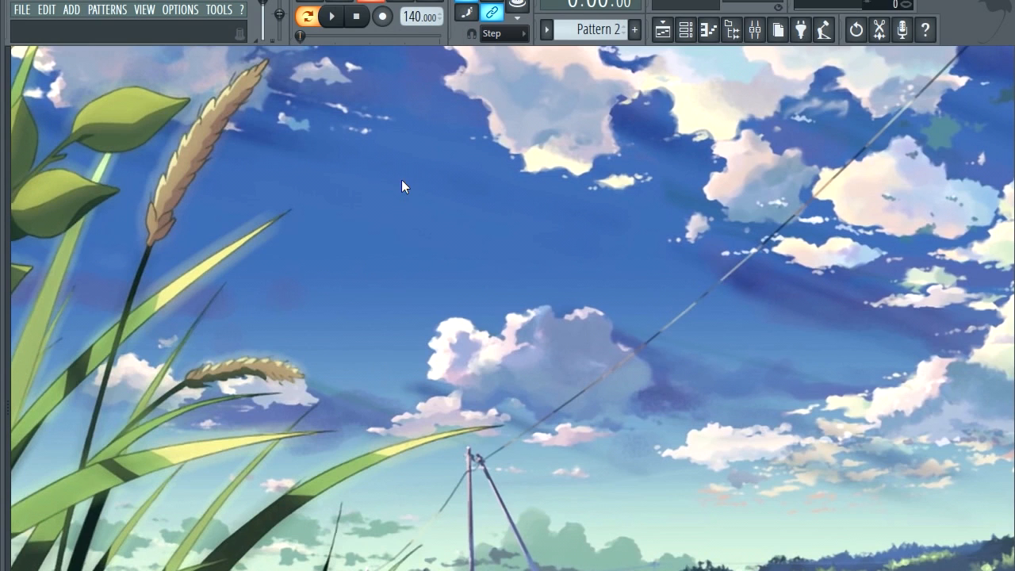
Set the project tempo to 94 BPM and open the Slicex channel's editor from the Channel rack.
{"action": "left_click_drag", "start_coordinate": [420, 16], "coordinate": [421, 71]}
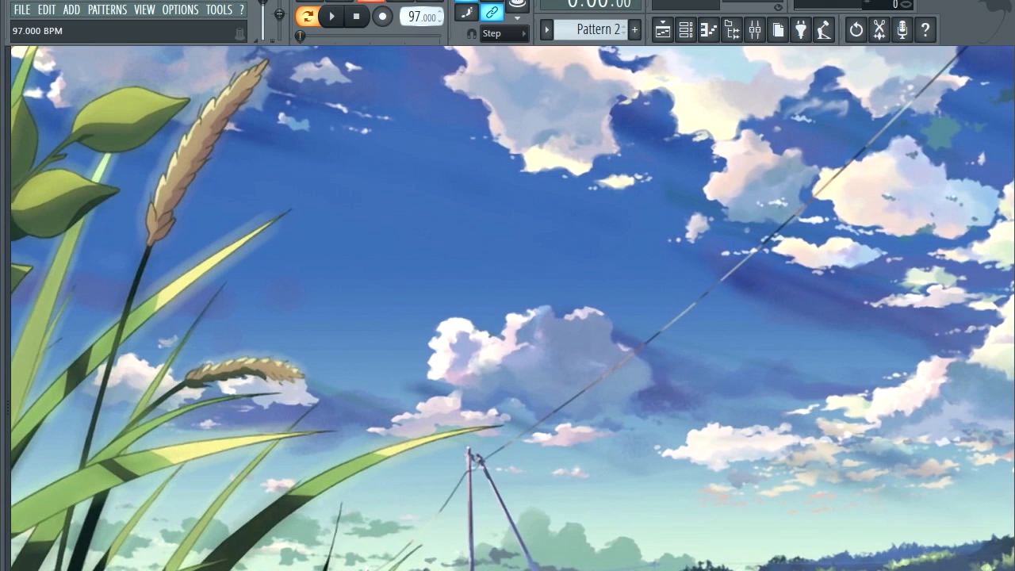
{"action": "left_click", "coordinate": [685, 32]}
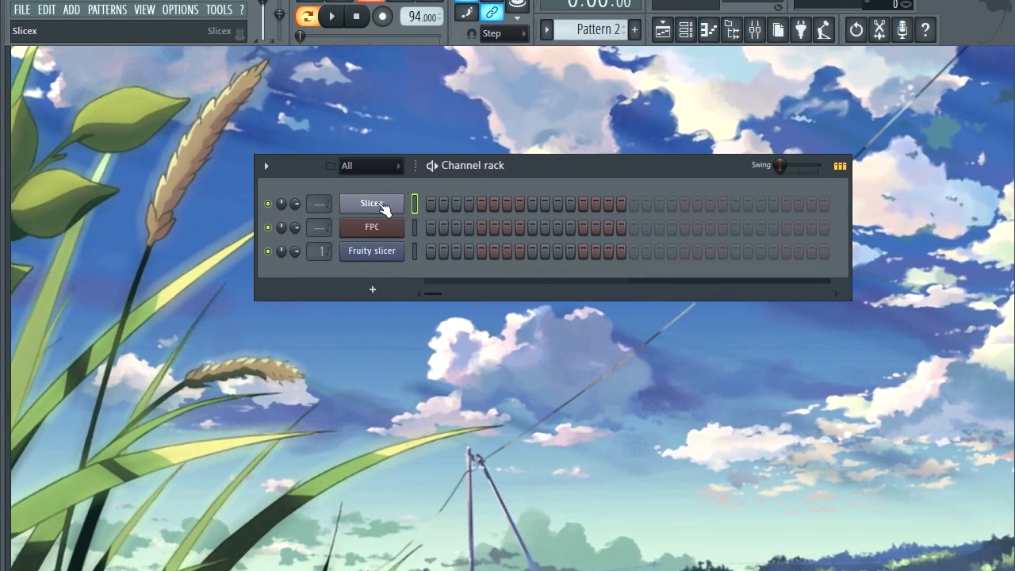
{"action": "left_click", "coordinate": [388, 206]}
{"action": "left_click_drag", "start_coordinate": [385, 204], "coordinate": [460, 146]}
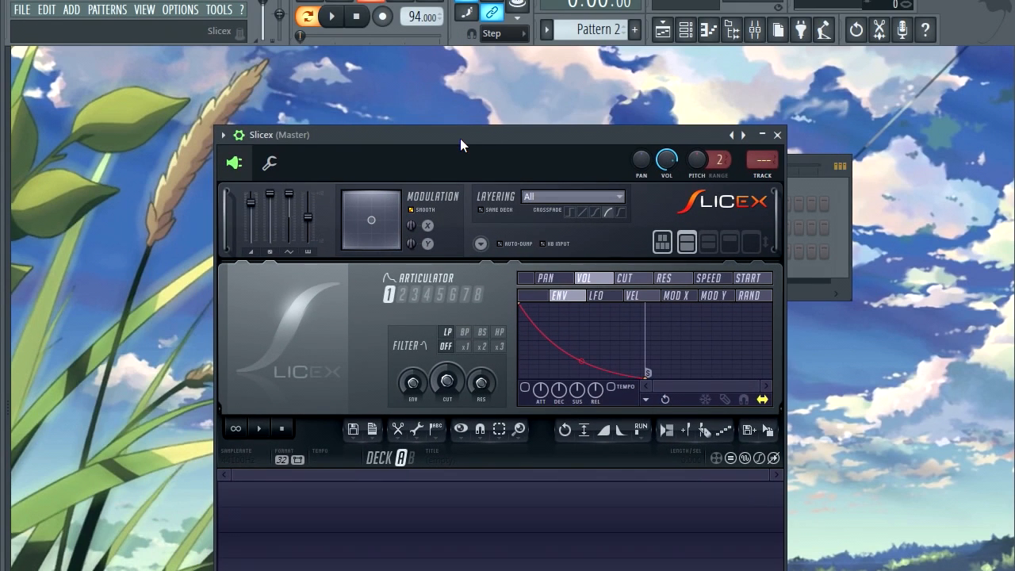
{"action": "left_click_drag", "start_coordinate": [460, 139], "coordinate": [545, 100]}
Load the sample angie baby.mp3 into Slicex deck A.
{"action": "left_click", "coordinate": [403, 388]}
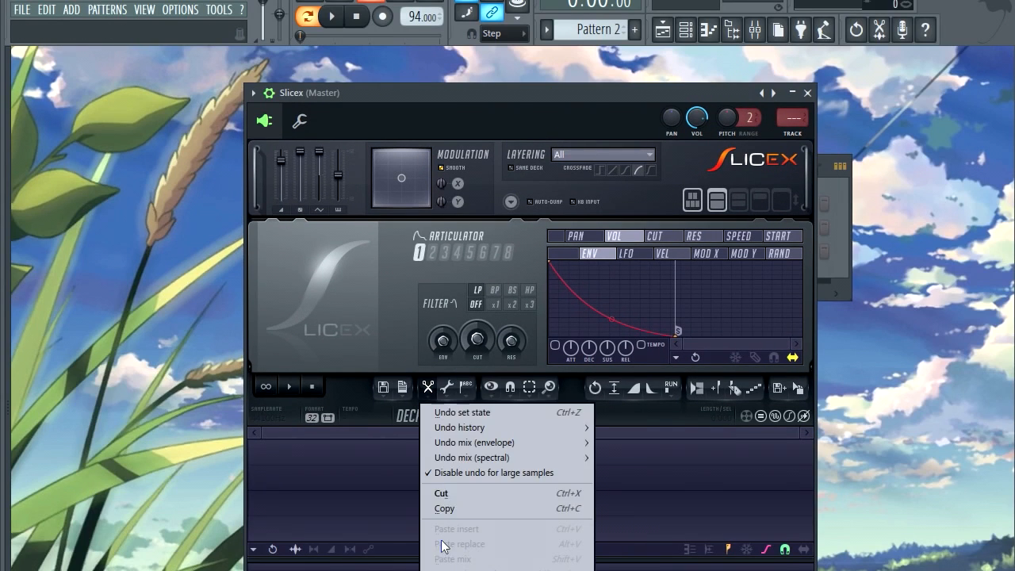
{"action": "left_click", "coordinate": [383, 388]}
{"action": "left_click", "coordinate": [413, 507]}
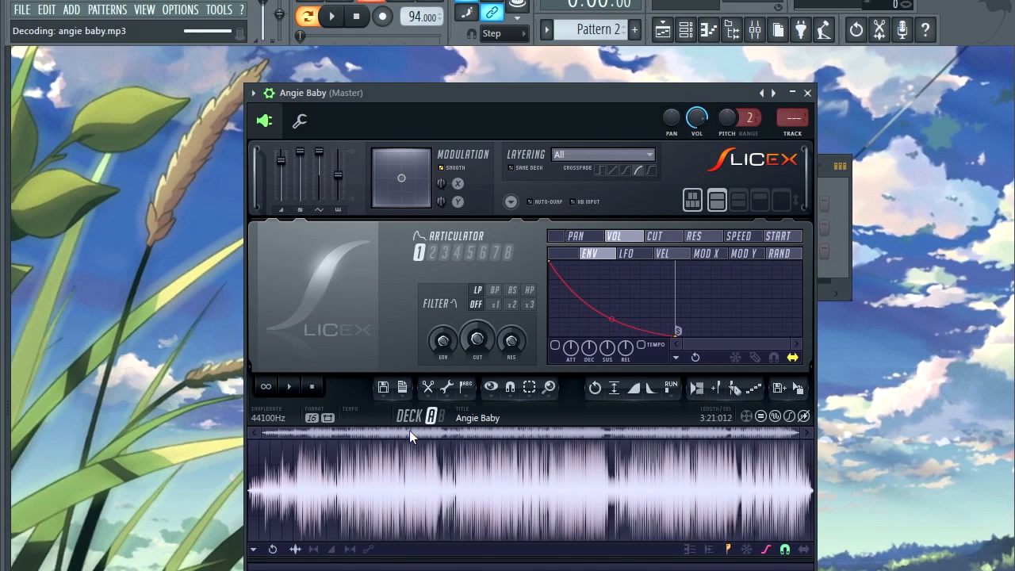
Play the loaded sample from its beginning and listen to the opening section.
{"action": "scroll", "coordinate": [278, 430], "scroll_direction": "up", "scroll_amount": 3}
{"action": "left_click_drag", "start_coordinate": [309, 431], "coordinate": [265, 433]}
{"action": "left_click", "coordinate": [262, 441]}
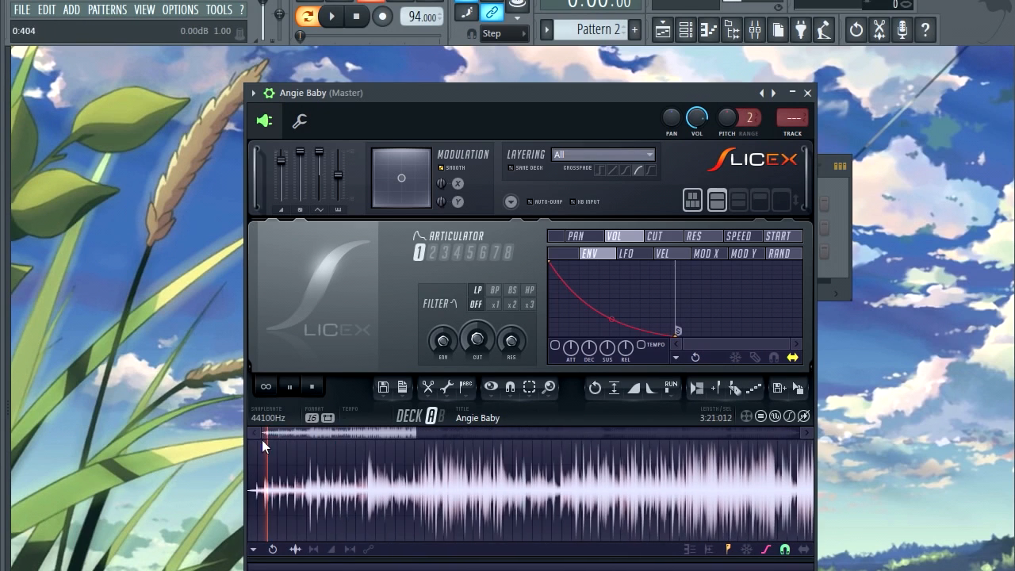
{"action": "left_click", "coordinate": [293, 388]}
{"action": "scroll", "coordinate": [390, 458], "scroll_direction": "up", "scroll_amount": 3}
{"action": "left_click_drag", "start_coordinate": [330, 430], "coordinate": [299, 431]}
{"action": "scroll", "coordinate": [330, 444], "scroll_direction": "down", "scroll_amount": 3}
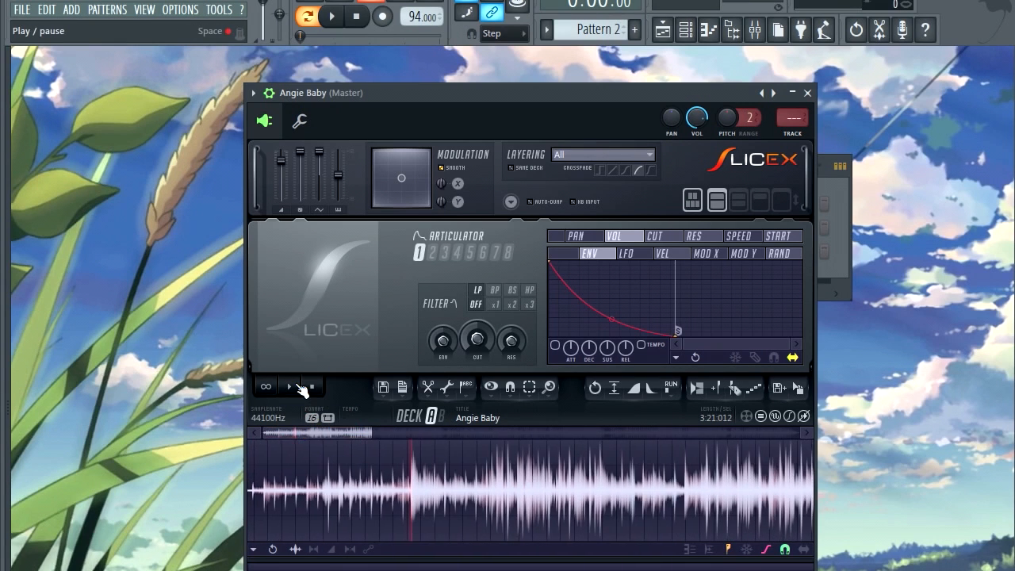
Audition the passage roughly 20 to 30 seconds into the sample to judge where the usable section lies.
{"action": "left_click", "coordinate": [293, 388]}
{"action": "scroll", "coordinate": [476, 467], "scroll_direction": "up", "scroll_amount": 3}
{"action": "left_click", "coordinate": [616, 462]}
{"action": "scroll", "coordinate": [637, 457], "scroll_direction": "down", "scroll_amount": 3}
{"action": "left_click_drag", "start_coordinate": [322, 430], "coordinate": [351, 432]}
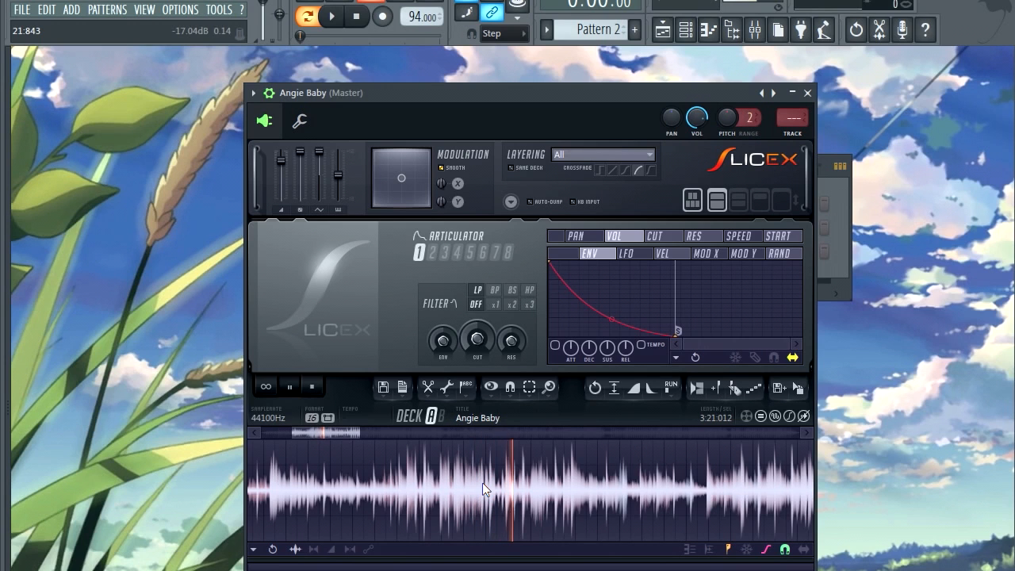
{"action": "scroll", "coordinate": [591, 479], "scroll_direction": "down", "scroll_amount": 2}
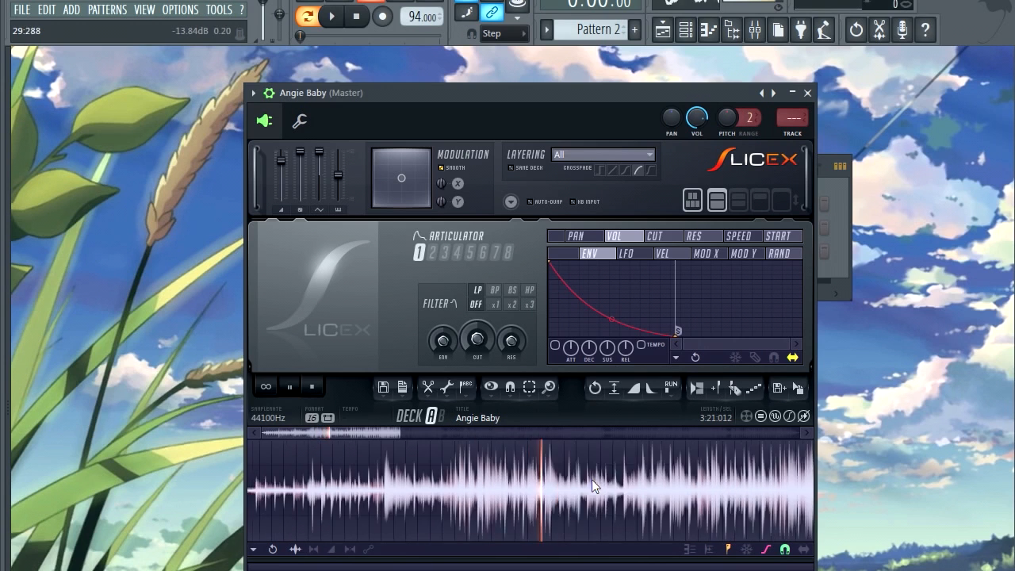
{"action": "left_click_drag", "start_coordinate": [365, 430], "coordinate": [384, 433]}
{"action": "scroll", "coordinate": [456, 466], "scroll_direction": "up", "scroll_amount": 2}
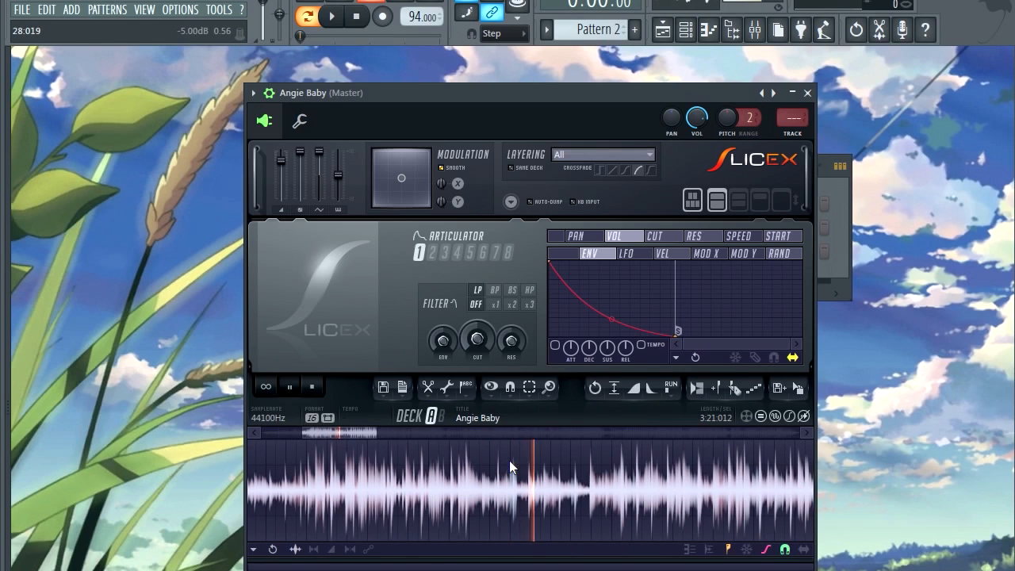
{"action": "left_click", "coordinate": [315, 386]}
{"action": "left_click", "coordinate": [487, 449]}
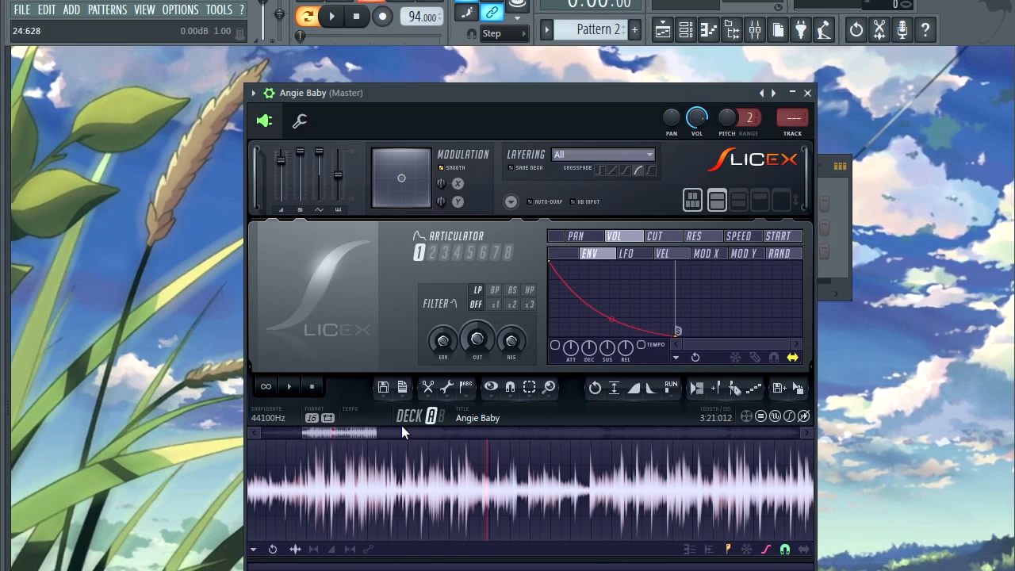
{"action": "left_click", "coordinate": [293, 387]}
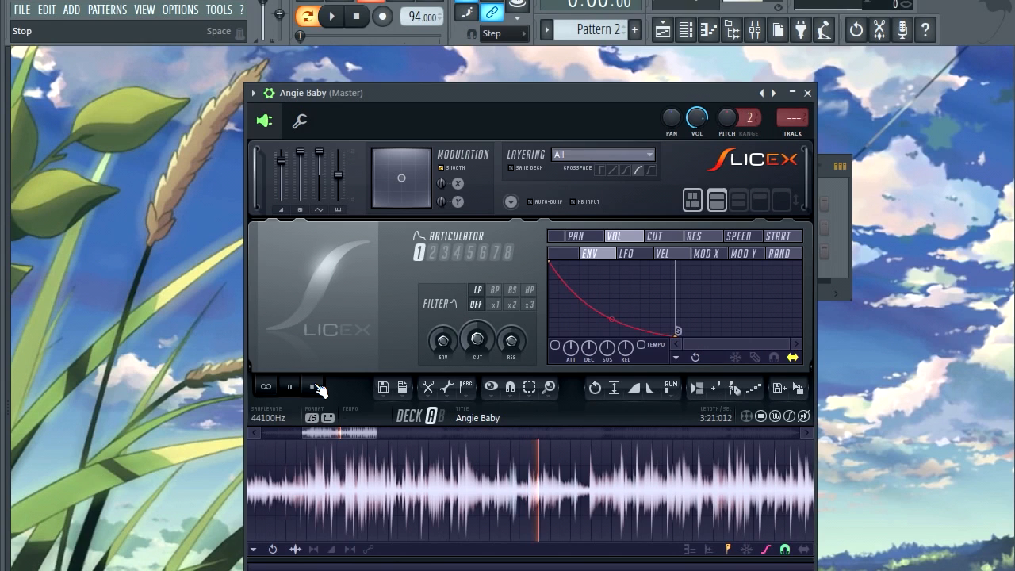
{"action": "left_click", "coordinate": [316, 386]}
Place the sample's playback position shortly ahead of the passage that starts about 18 seconds in.
{"action": "scroll", "coordinate": [365, 448], "scroll_direction": "down", "scroll_amount": 3}
{"action": "left_click_drag", "start_coordinate": [350, 433], "coordinate": [334, 432]}
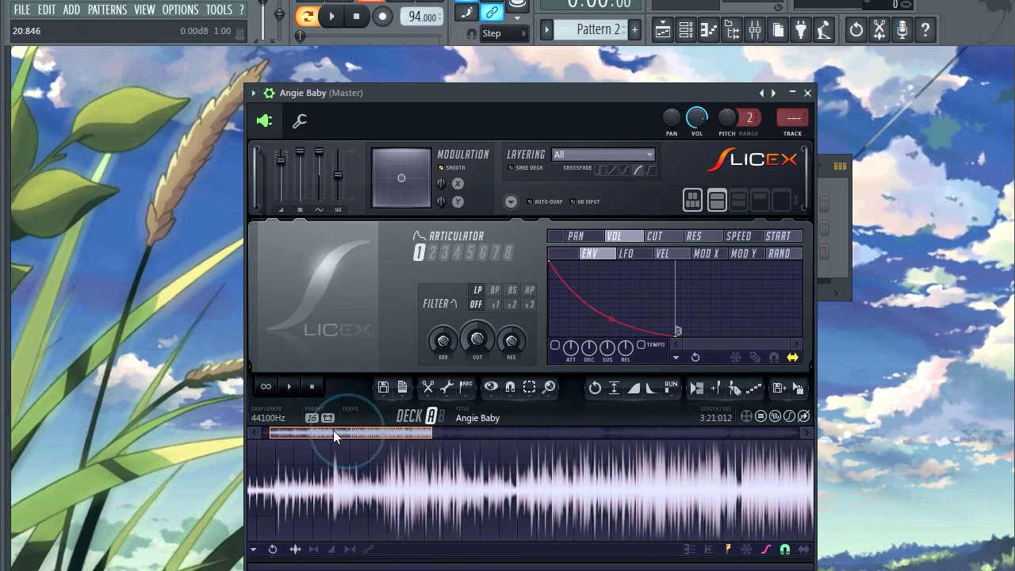
{"action": "left_click", "coordinate": [387, 460]}
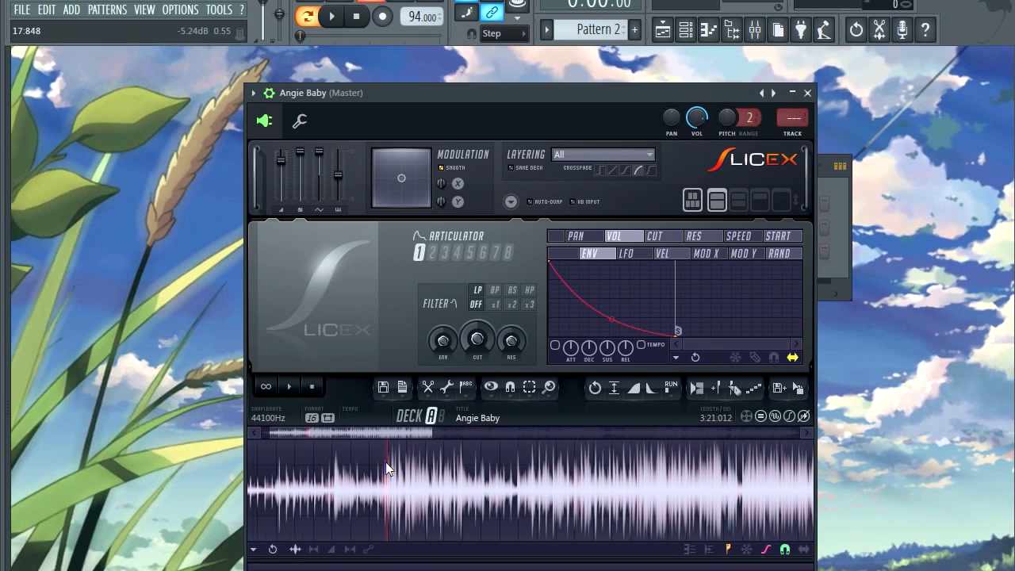
{"action": "scroll", "coordinate": [385, 462], "scroll_direction": "up", "scroll_amount": 3}
{"action": "left_click_drag", "start_coordinate": [340, 437], "coordinate": [333, 432]}
{"action": "left_click", "coordinate": [398, 462]}
{"action": "left_click", "coordinate": [444, 455]}
{"action": "left_click", "coordinate": [431, 448]}
{"action": "left_click", "coordinate": [374, 444]}
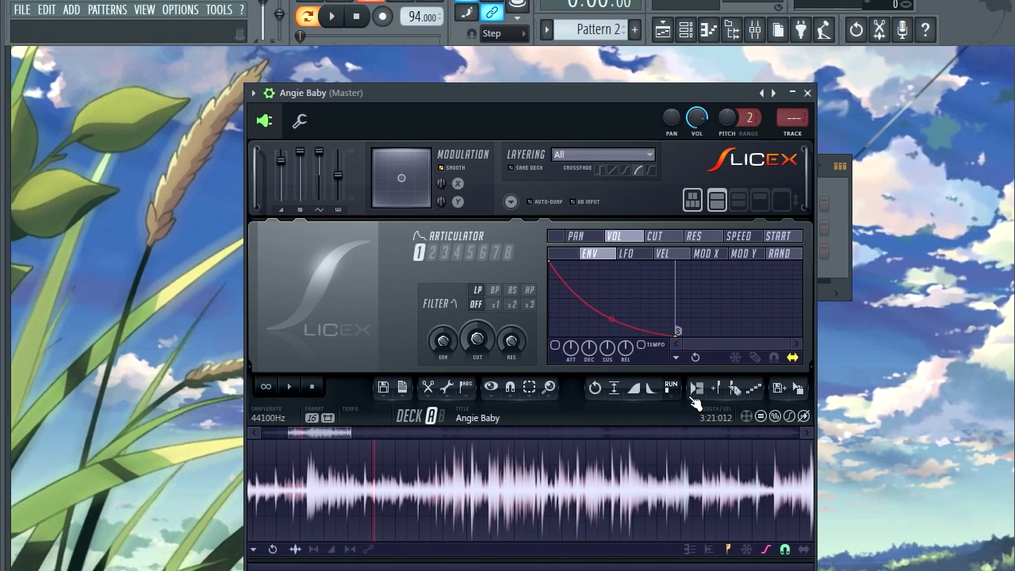
Play the sample and add eleven slice markers in time with the music from about 18.5 seconds on, and stop playback.
{"action": "left_click", "coordinate": [289, 386]}
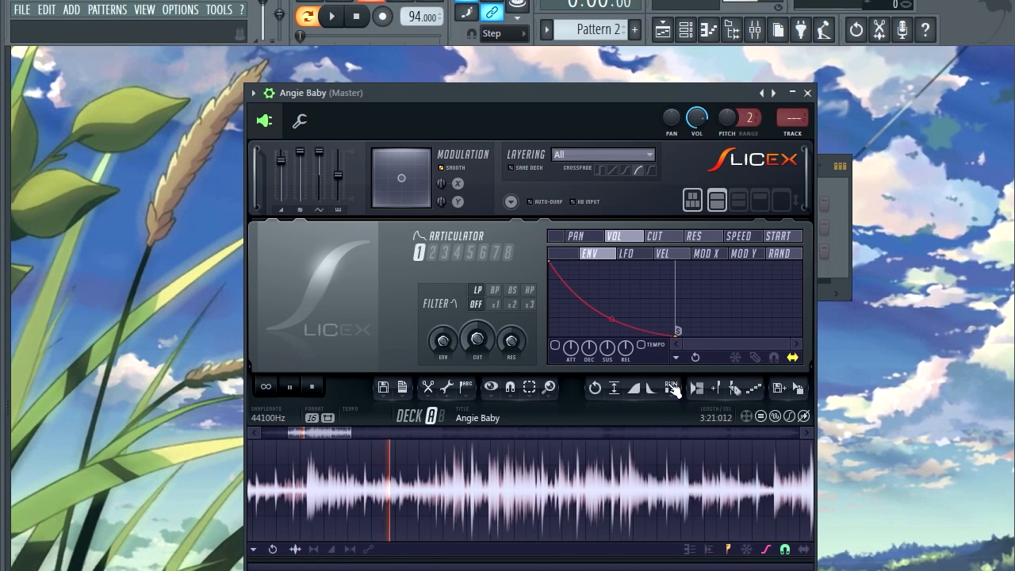
{"action": "left_click", "coordinate": [719, 391]}
{"action": "left_click", "coordinate": [719, 389]}
{"action": "left_click", "coordinate": [719, 390]}
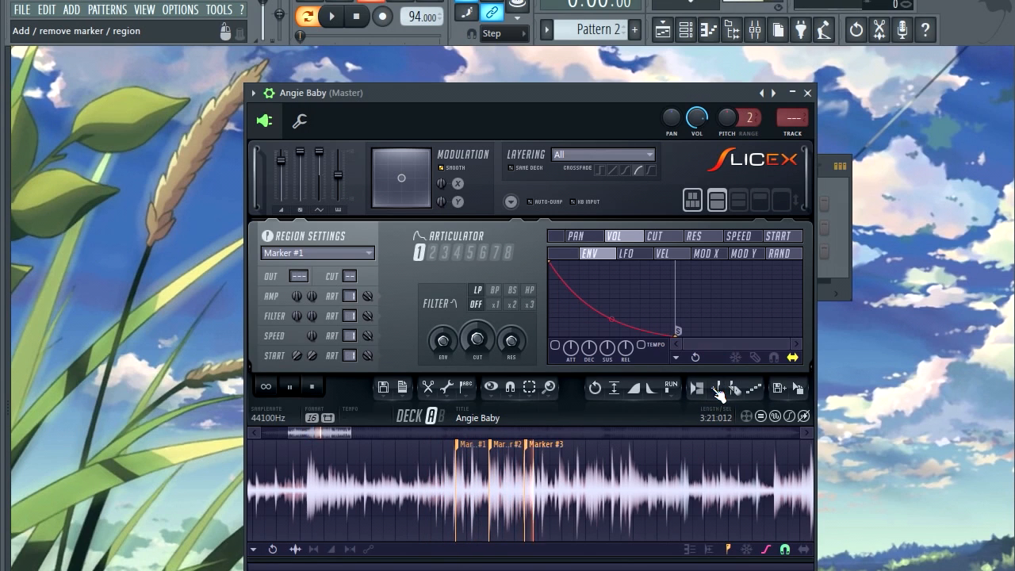
{"action": "left_click", "coordinate": [719, 390]}
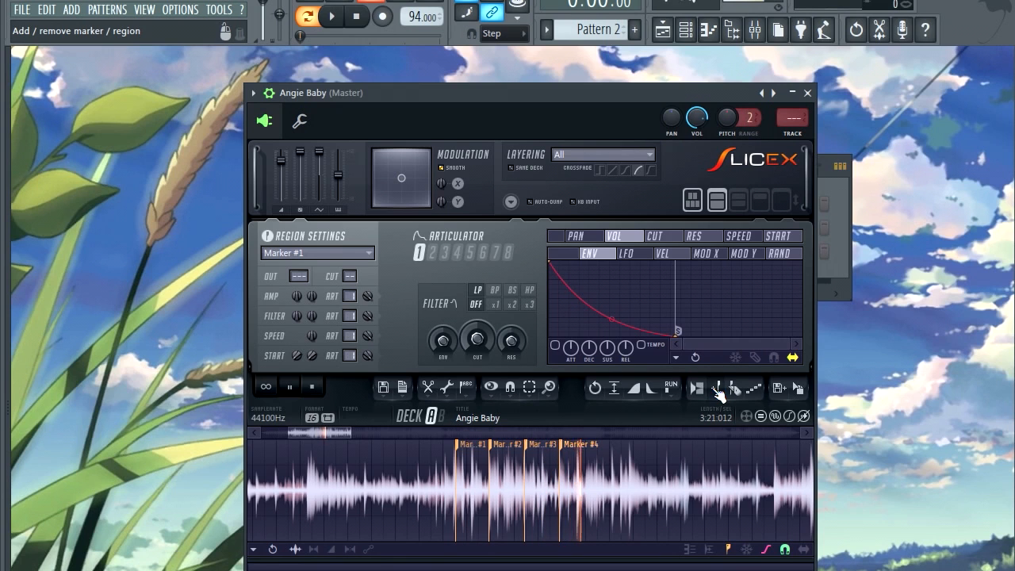
{"action": "left_click", "coordinate": [719, 390]}
{"action": "left_click", "coordinate": [718, 389]}
{"action": "left_click", "coordinate": [718, 389]}
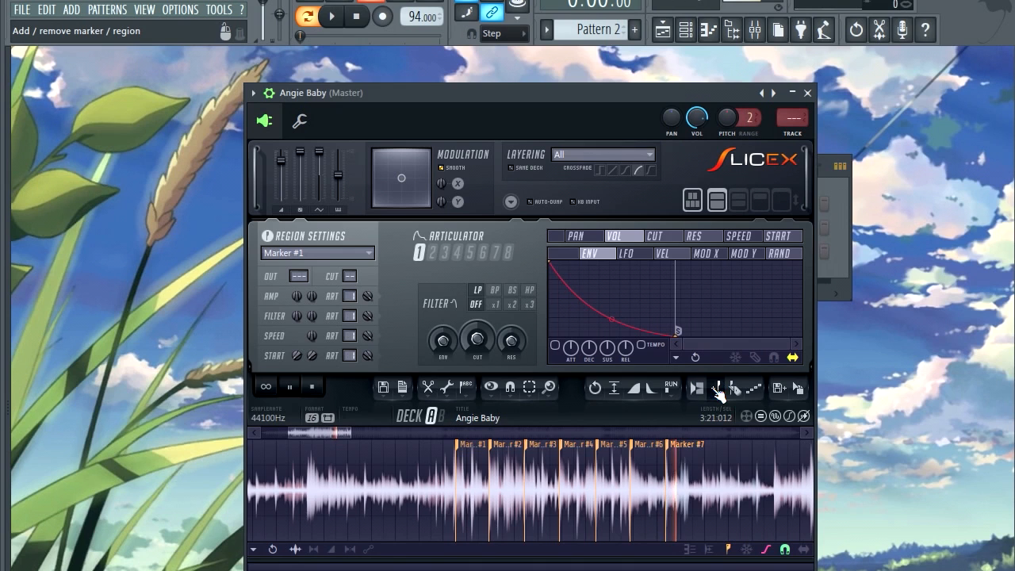
{"action": "left_click", "coordinate": [719, 389]}
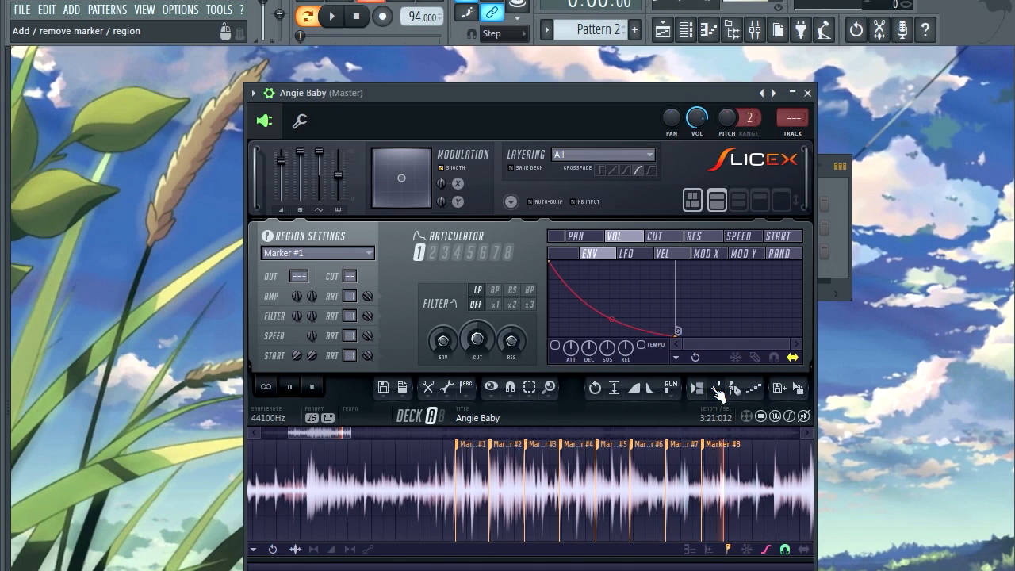
{"action": "left_click", "coordinate": [718, 389]}
{"action": "left_click", "coordinate": [718, 390]}
{"action": "left_click", "coordinate": [719, 389]}
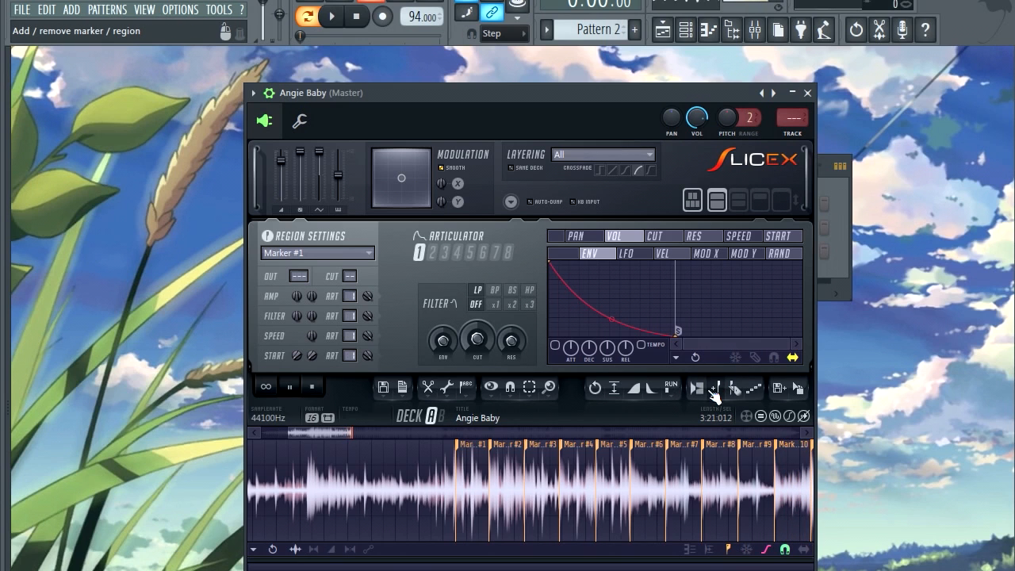
{"action": "left_click", "coordinate": [312, 387]}
Select the four slices from marker #1 through marker #4 and audition the selection.
{"action": "scroll", "coordinate": [412, 455], "scroll_direction": "down", "scroll_amount": 2}
{"action": "left_click_drag", "start_coordinate": [372, 428], "coordinate": [380, 433]}
{"action": "scroll", "coordinate": [363, 461], "scroll_direction": "up", "scroll_amount": 3}
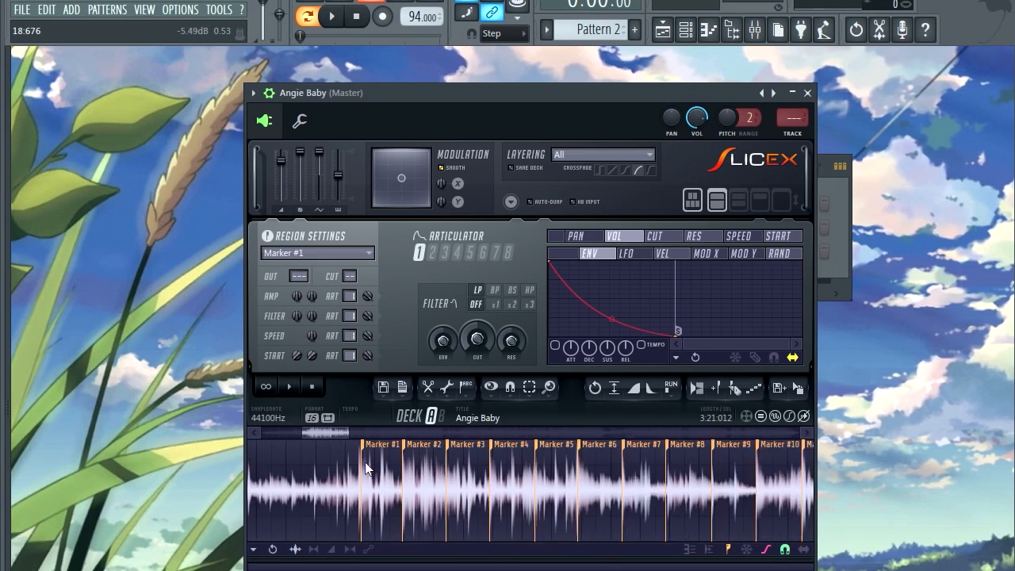
{"action": "scroll", "coordinate": [364, 459], "scroll_direction": "up", "scroll_amount": 4}
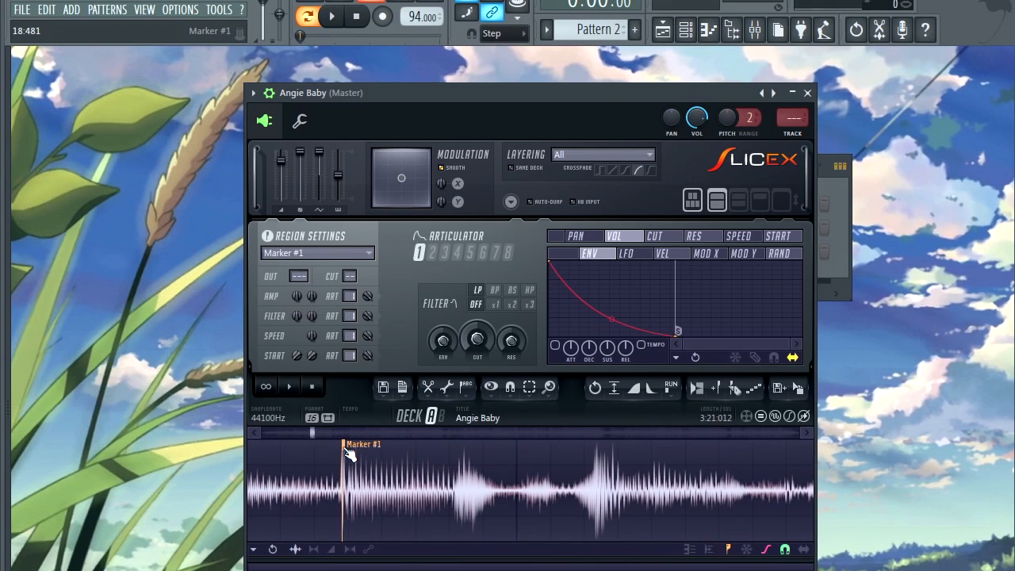
{"action": "scroll", "coordinate": [349, 456], "scroll_direction": "down", "scroll_amount": 3}
{"action": "left_click_drag", "start_coordinate": [334, 476], "coordinate": [443, 486]}
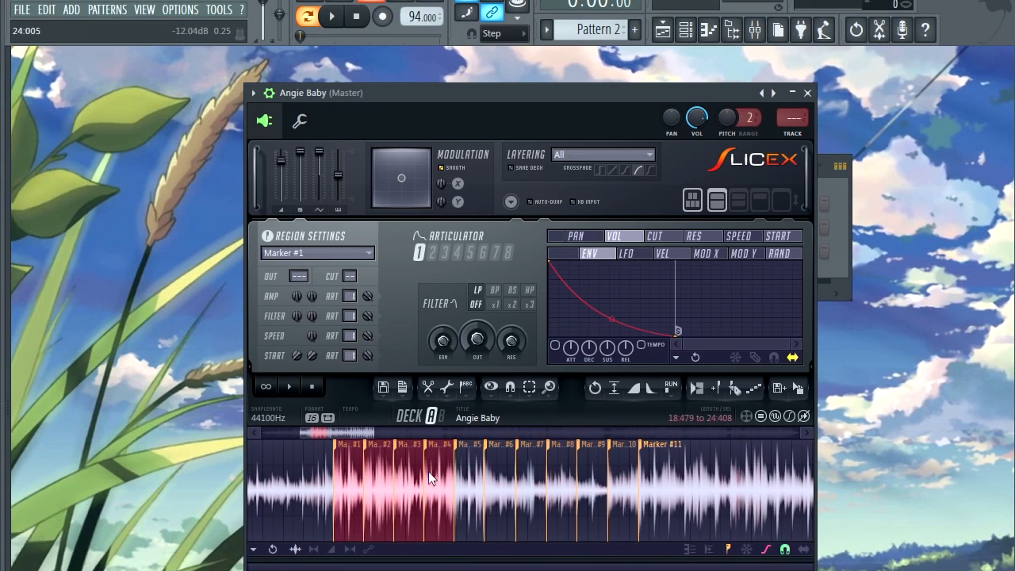
{"action": "left_click", "coordinate": [290, 386]}
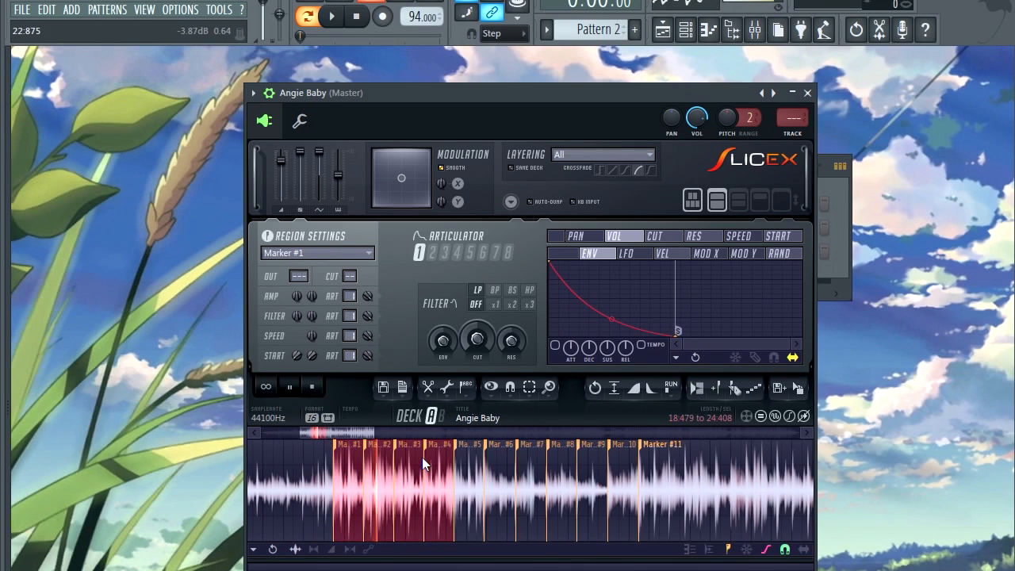
{"action": "left_click", "coordinate": [289, 386]}
Open the Playlist and place the selected slices as an audio clip at bar 8 on Track 1.
{"action": "left_click", "coordinate": [673, 33]}
{"action": "left_click", "coordinate": [541, 90]}
{"action": "left_click_drag", "start_coordinate": [678, 93], "coordinate": [415, 87]}
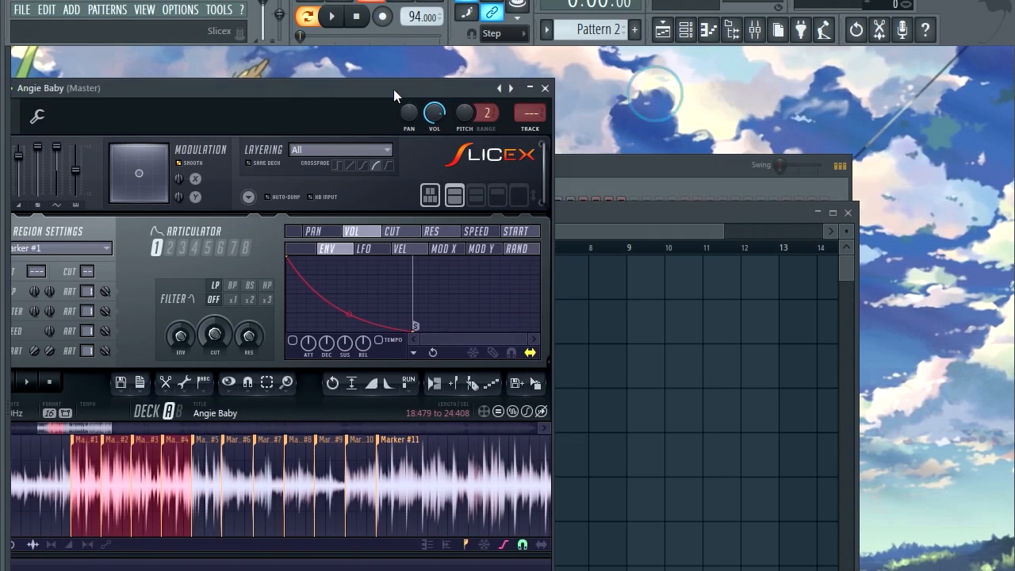
{"action": "left_click_drag", "start_coordinate": [536, 388], "coordinate": [595, 273]}
{"action": "left_click", "coordinate": [379, 89]}
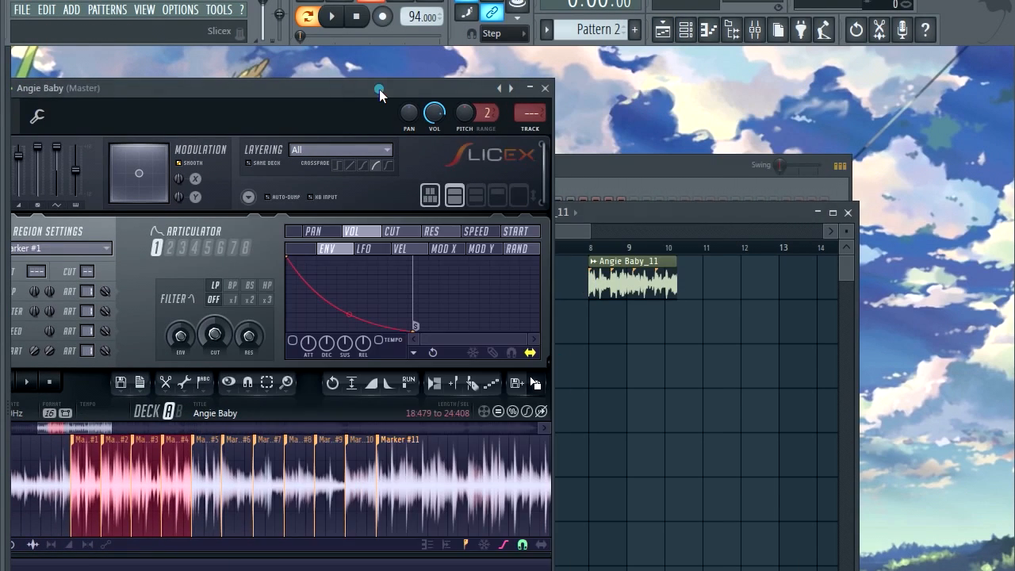
Select and audition the slices of markers #5 and #6, and place them as an audio clip at bar 11 on Track 1.
{"action": "left_click_drag", "start_coordinate": [204, 452], "coordinate": [250, 470]}
{"action": "left_click", "coordinate": [29, 383]}
{"action": "scroll", "coordinate": [175, 451], "scroll_direction": "up", "scroll_amount": 3}
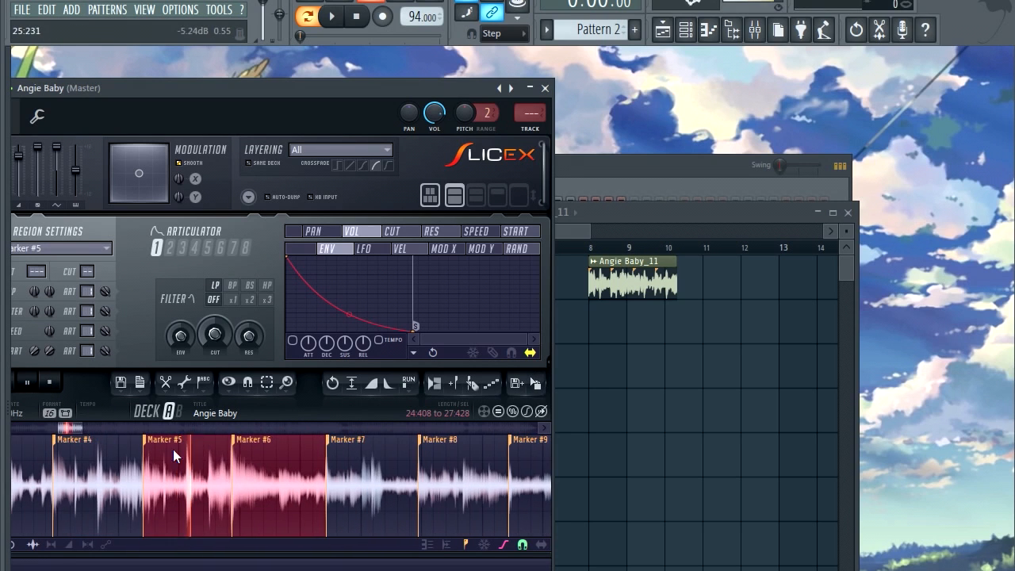
{"action": "left_click_drag", "start_coordinate": [241, 103], "coordinate": [271, 103]}
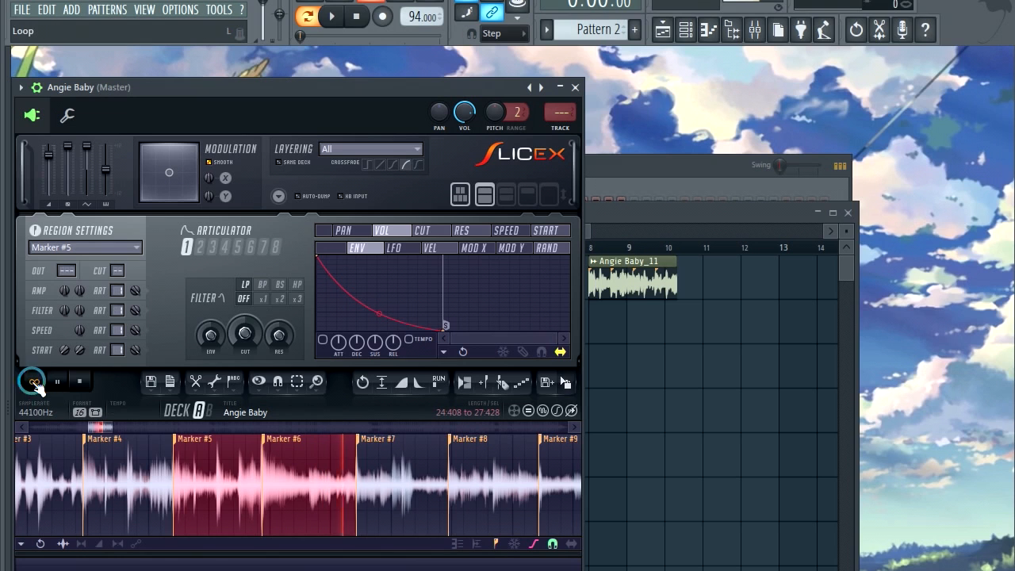
{"action": "left_click_drag", "start_coordinate": [565, 384], "coordinate": [706, 279]}
{"action": "left_click", "coordinate": [387, 205]}
Select the slices of markers #7 through #10 and place them as an audio clip at bar 13 on Track 2.
{"action": "left_click_drag", "start_coordinate": [91, 427], "coordinate": [118, 427]}
{"action": "left_click_drag", "start_coordinate": [165, 468], "coordinate": [468, 484]}
{"action": "left_click_drag", "start_coordinate": [565, 384], "coordinate": [610, 353]}
{"action": "left_click_drag", "start_coordinate": [730, 320], "coordinate": [784, 320]}
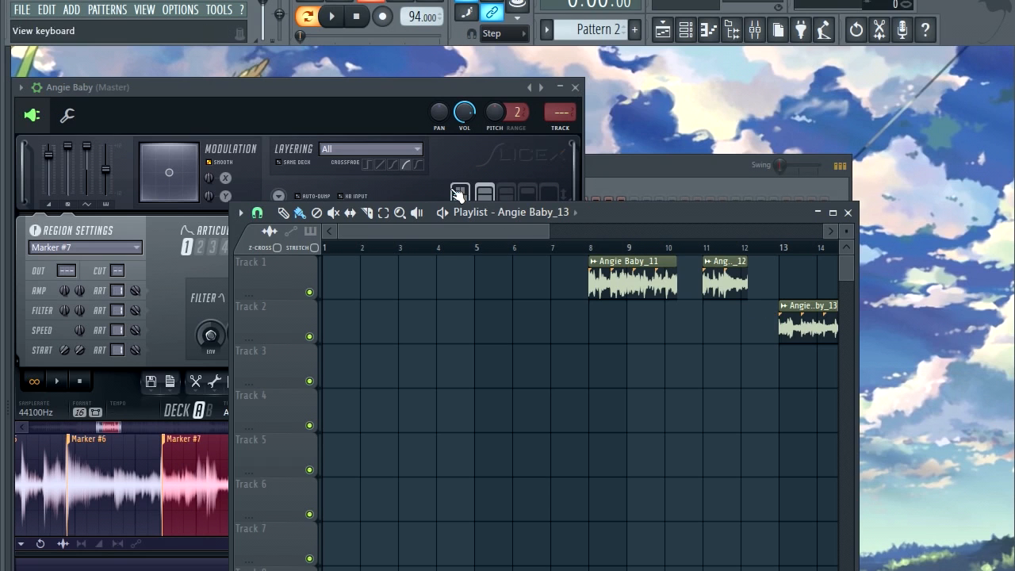
Return to the sliced sample's overview and close the Slicex editor.
{"action": "left_click", "coordinate": [409, 84]}
{"action": "scroll", "coordinate": [336, 460], "scroll_direction": "down", "scroll_amount": 3}
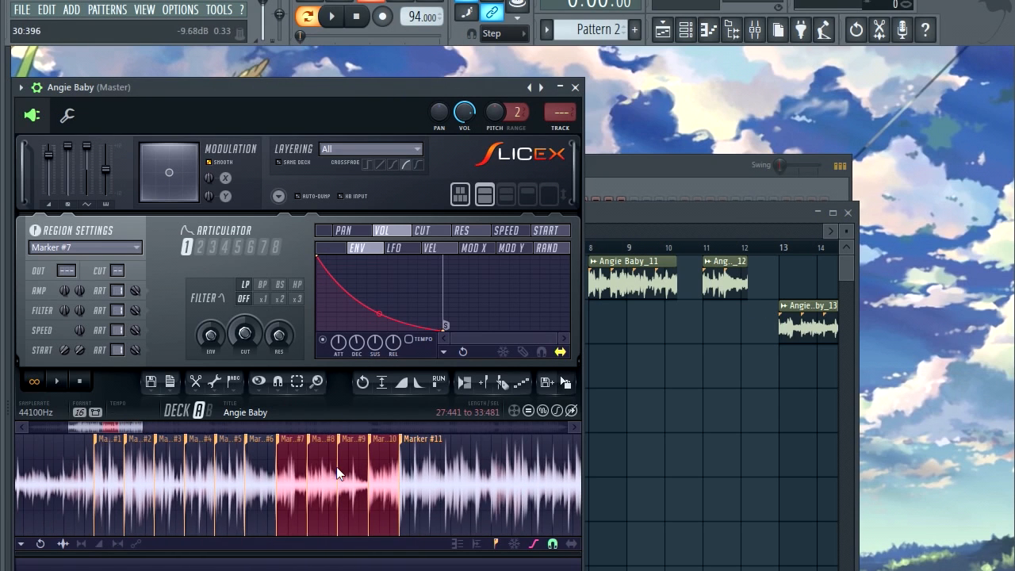
{"action": "left_click", "coordinate": [575, 88]}
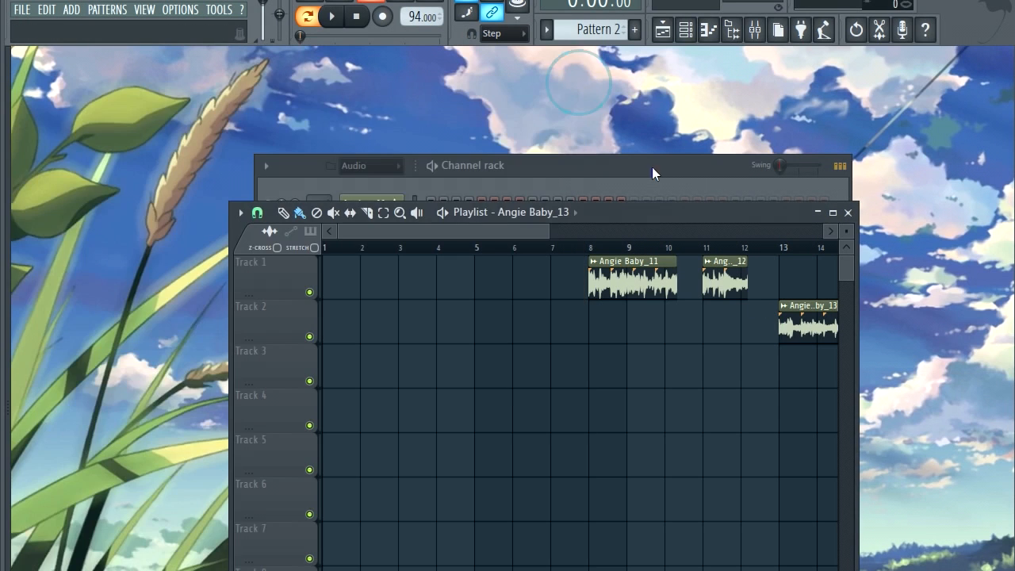
Move the first two clips to bars 1 and 4 on Track 1 and the third clip to bar 6 on Track 2.
{"action": "left_click_drag", "start_coordinate": [626, 274], "coordinate": [342, 283]}
{"action": "left_click_drag", "start_coordinate": [715, 277], "coordinate": [448, 279]}
{"action": "left_click_drag", "start_coordinate": [825, 332], "coordinate": [548, 325]}
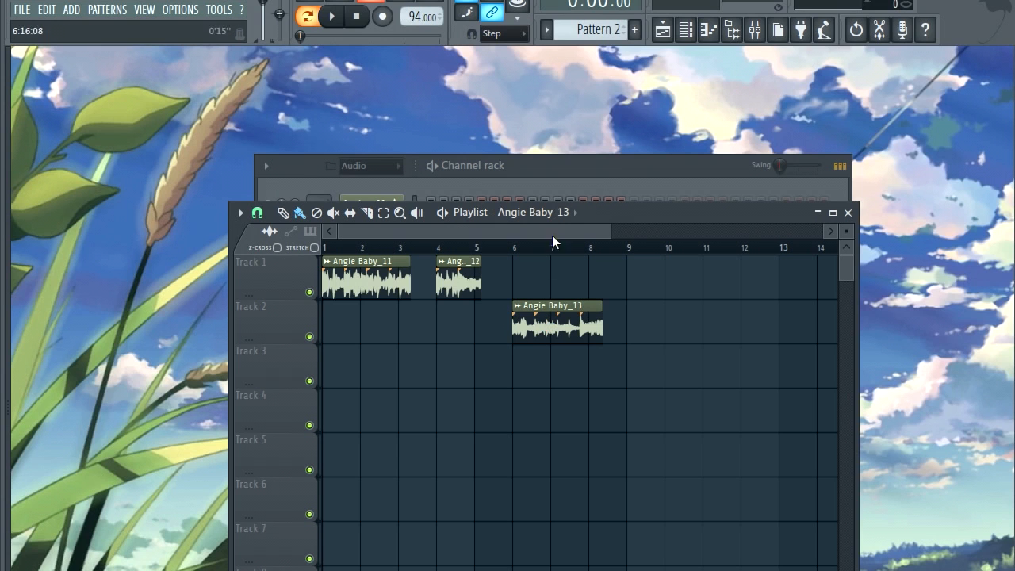
Set the Channel rack to show all channels, and reopen the Angie Baby Slicex editor to review its markers before closing it.
{"action": "left_click", "coordinate": [601, 167]}
{"action": "left_click", "coordinate": [372, 167]}
{"action": "left_click", "coordinate": [371, 184]}
{"action": "left_click", "coordinate": [371, 204]}
{"action": "scroll", "coordinate": [446, 508], "scroll_direction": "down", "scroll_amount": 5}
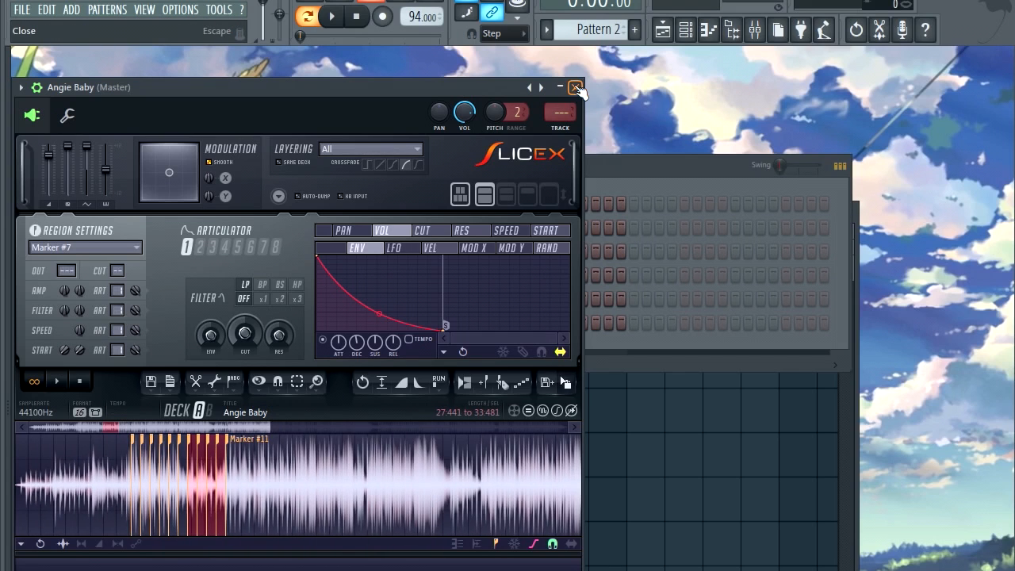
{"action": "left_click", "coordinate": [576, 87]}
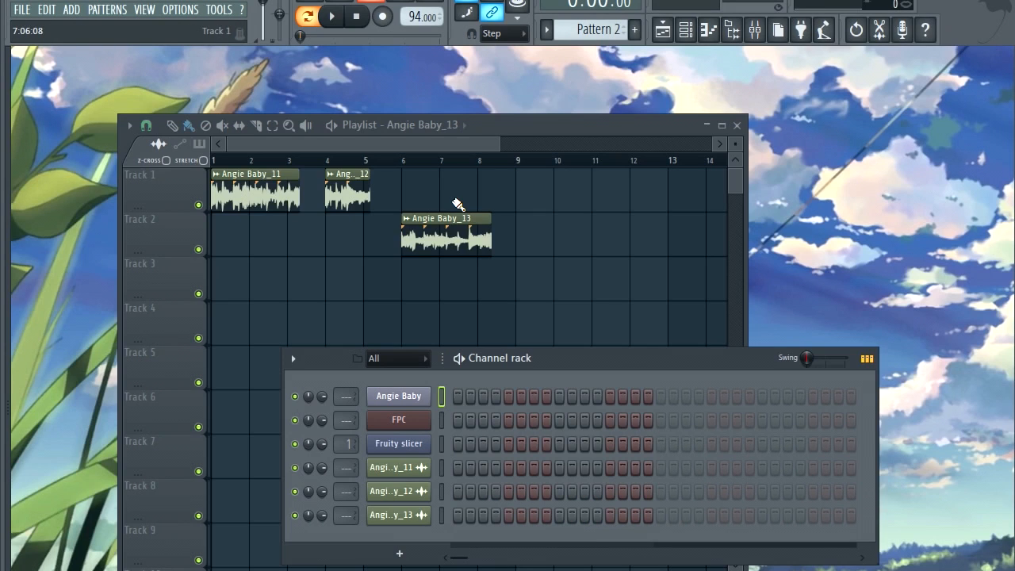
Move the Angie Baby_13 clip up to Track 1 at bar 6, muting Track 1 for the move and unmuting it.
{"action": "left_click", "coordinate": [392, 135]}
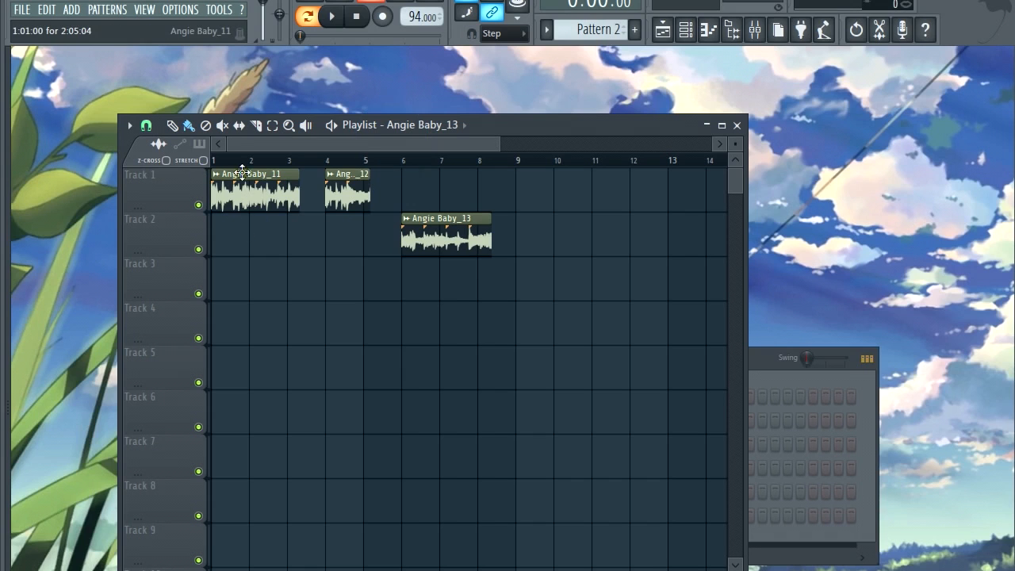
{"action": "scroll", "coordinate": [311, 187], "scroll_direction": "up", "scroll_amount": 5}
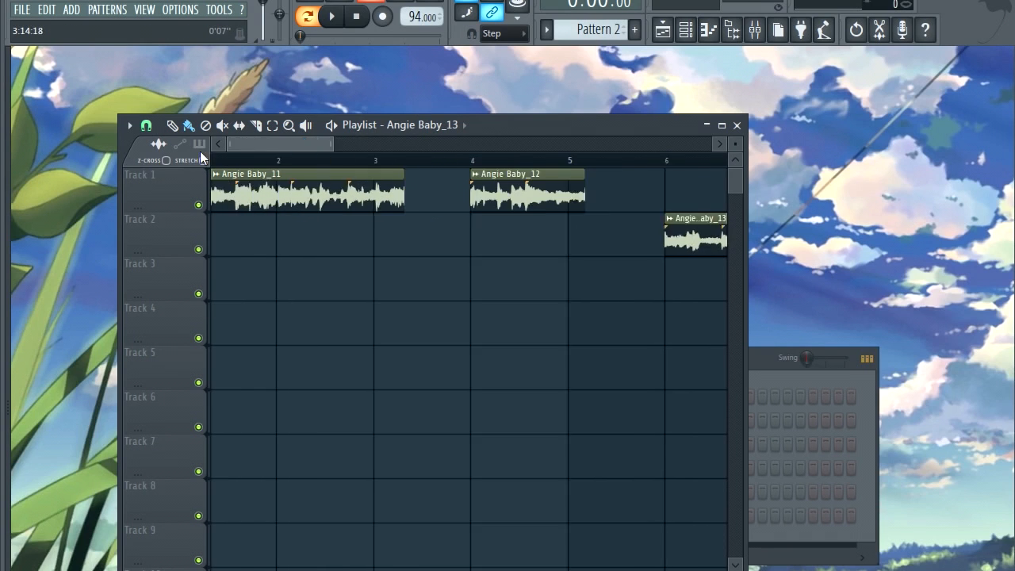
{"action": "scroll", "coordinate": [235, 196], "scroll_direction": "down", "scroll_amount": 4}
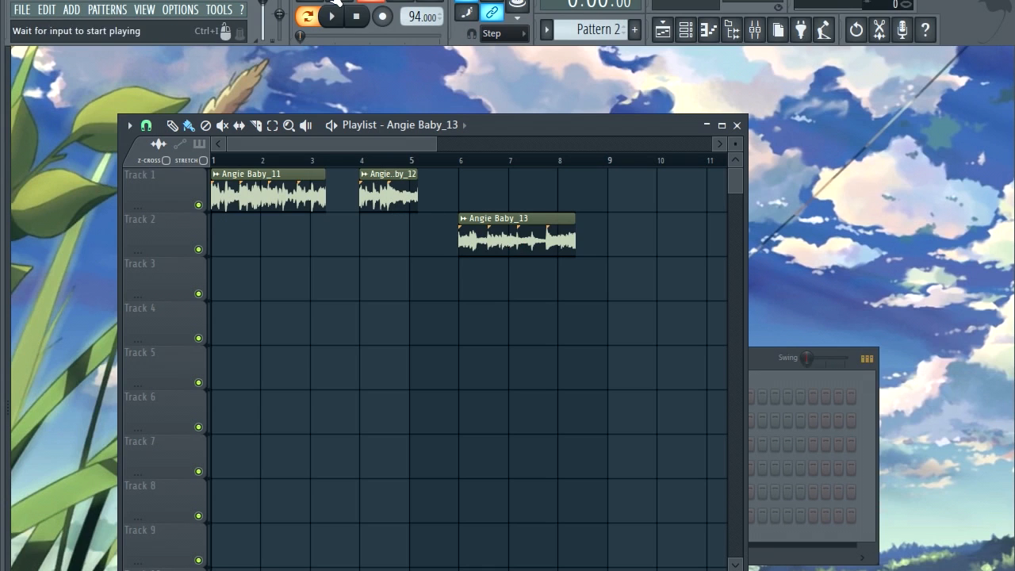
{"action": "left_click", "coordinate": [198, 204]}
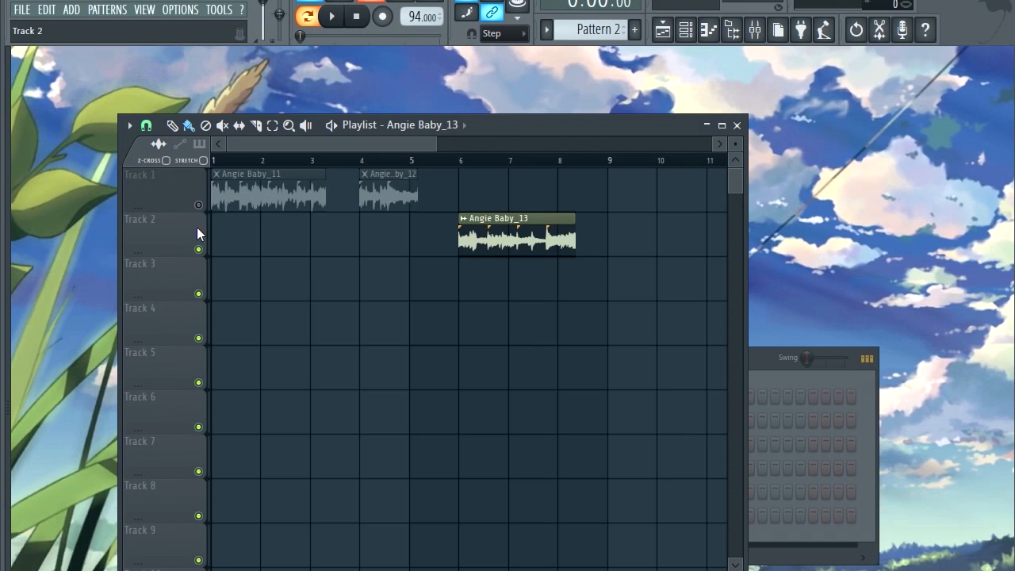
{"action": "left_click_drag", "start_coordinate": [486, 231], "coordinate": [492, 166]}
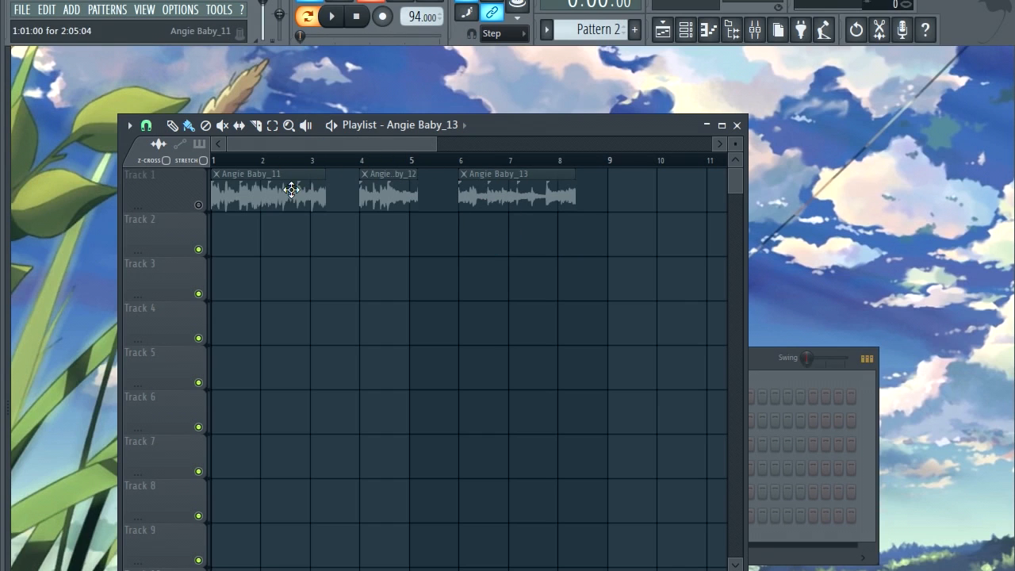
{"action": "left_click", "coordinate": [198, 205]}
Look at the Angie Baby_11 clip's channel settings, close them and play the clip from the start.
{"action": "double_click", "coordinate": [251, 178]}
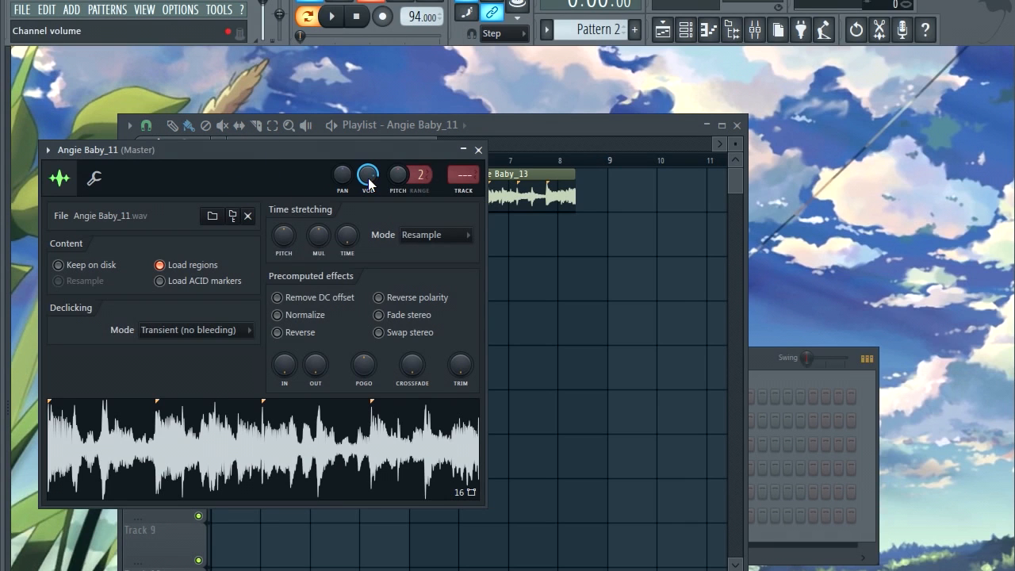
{"action": "left_click", "coordinate": [478, 150]}
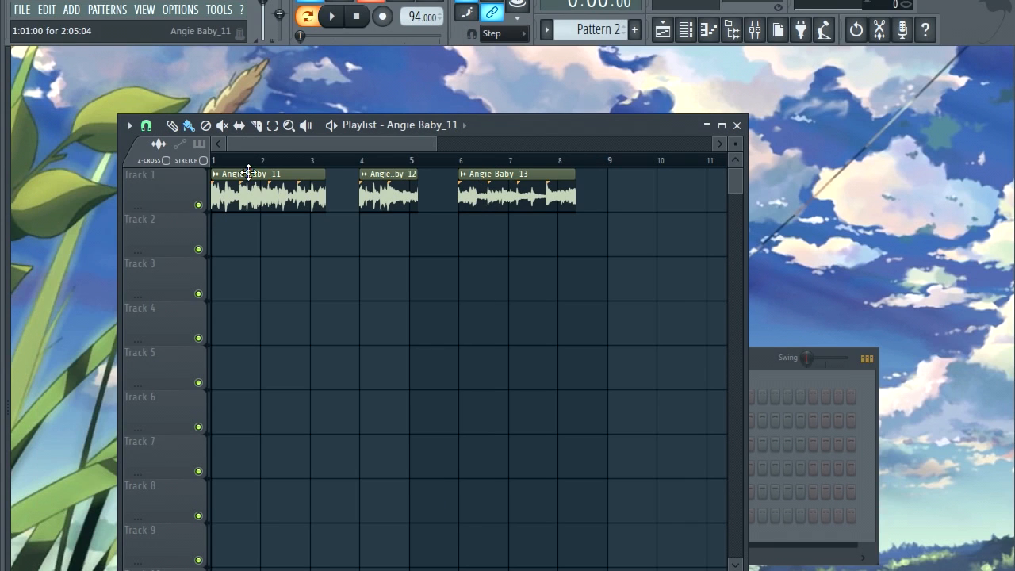
{"action": "key", "text": "space"}
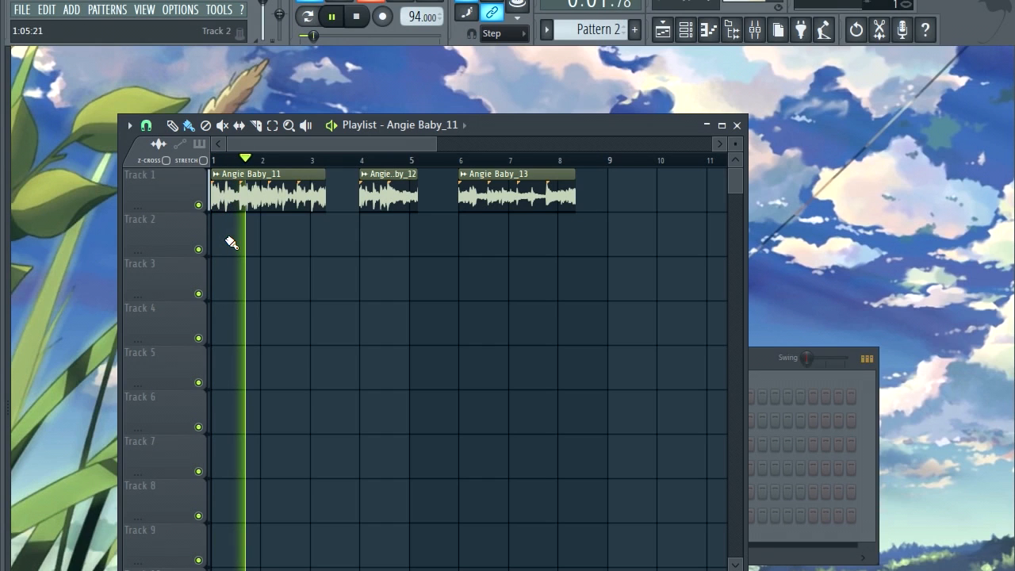
{"action": "key", "text": "space"}
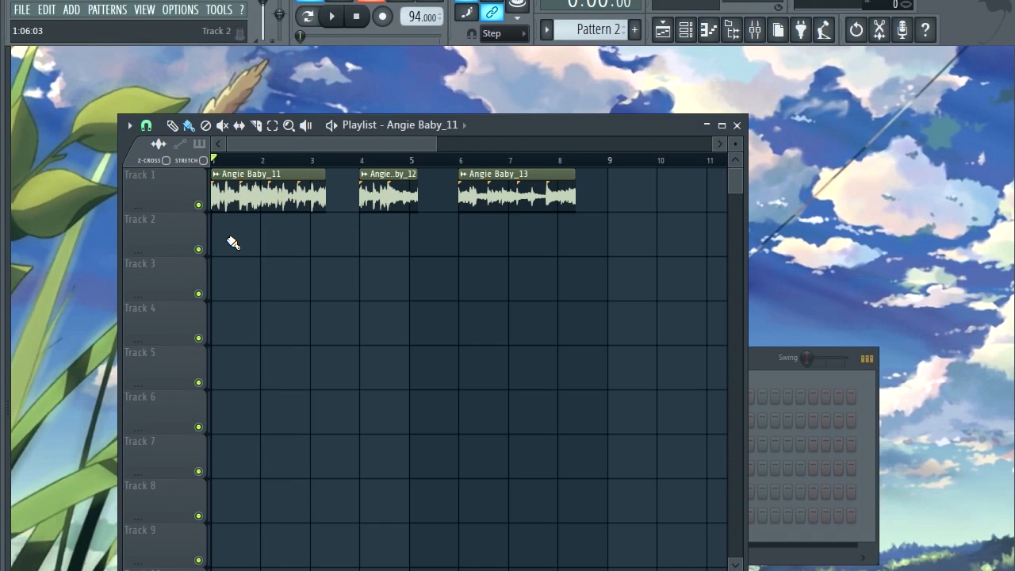
Time-stretch the Angie Baby_11 clip to 2 bars and play it back from bar 1.
{"action": "double_click", "coordinate": [236, 172]}
{"action": "left_click_drag", "start_coordinate": [244, 148], "coordinate": [245, 272]}
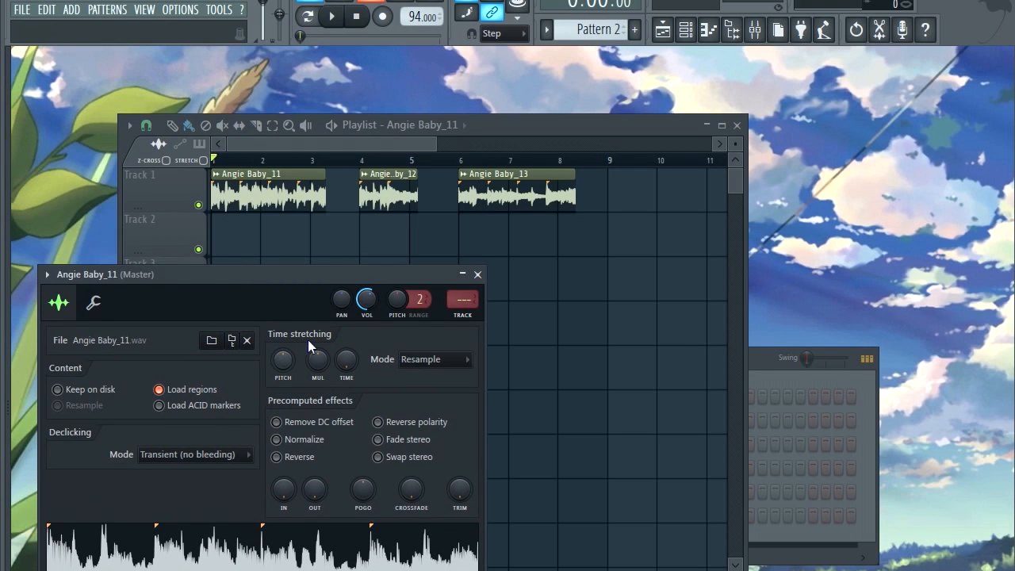
{"action": "right_click", "coordinate": [346, 359]}
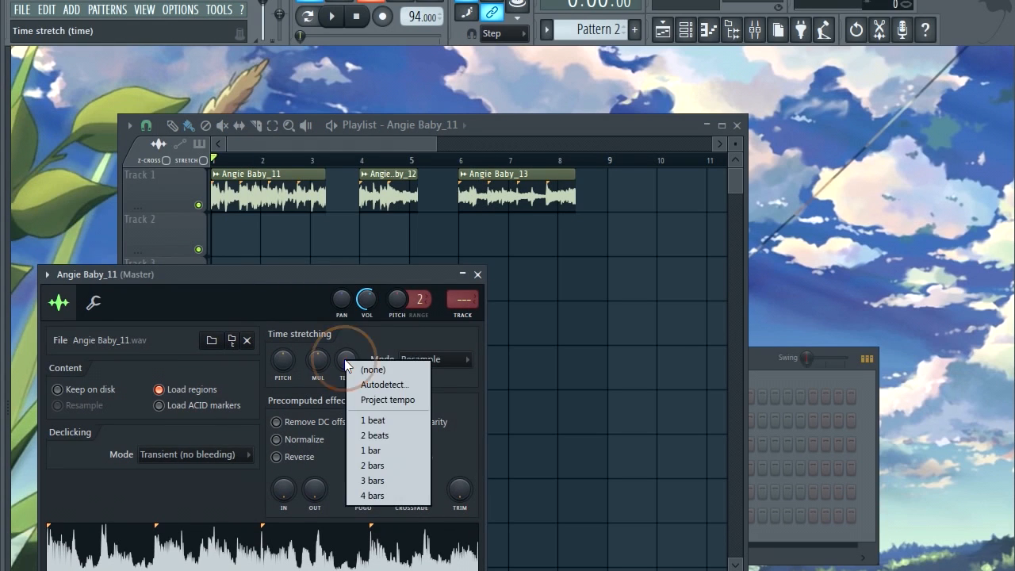
{"action": "left_click", "coordinate": [373, 465]}
{"action": "left_click", "coordinate": [215, 160]}
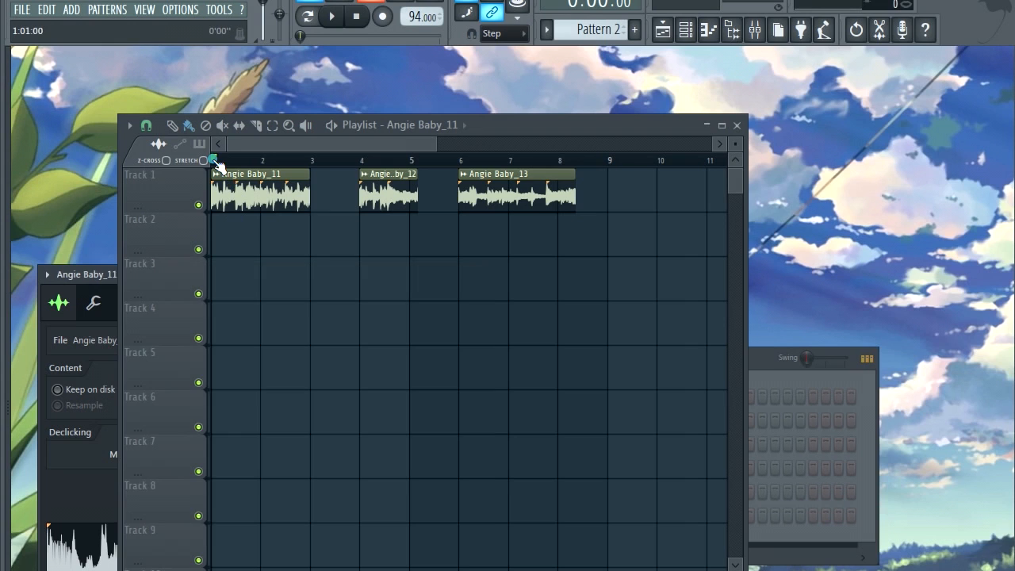
{"action": "key", "text": "space"}
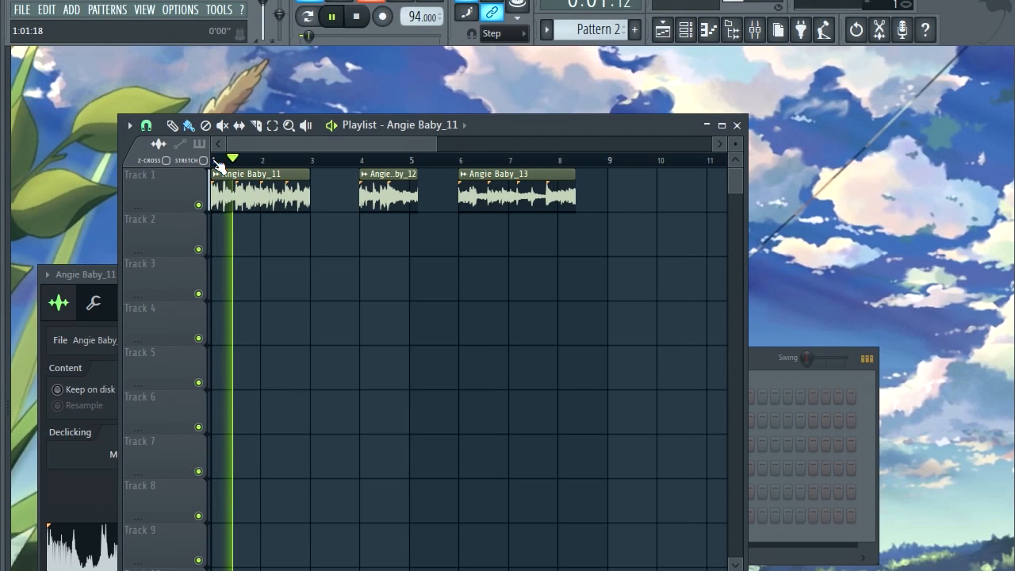
{"action": "key", "text": "space"}
Route the Angie Baby_11, Angie Baby_12 and Angie Baby_13 channels to mixer track 1.
{"action": "left_click", "coordinate": [114, 284]}
{"action": "left_click_drag", "start_coordinate": [190, 278], "coordinate": [256, 302]}
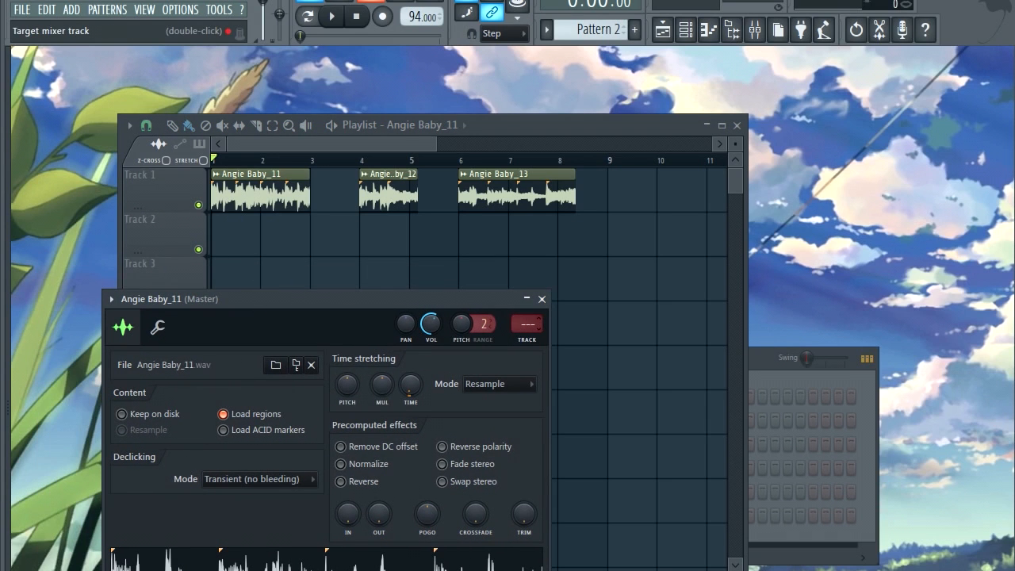
{"action": "double_click", "coordinate": [397, 194]}
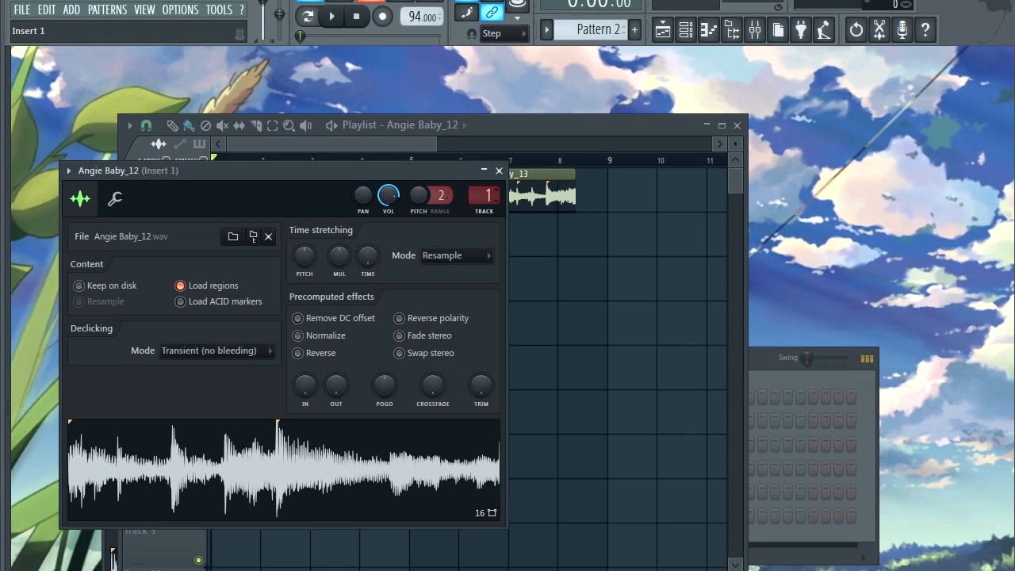
{"action": "left_click", "coordinate": [483, 170]}
{"action": "double_click", "coordinate": [517, 177]}
{"action": "scroll", "coordinate": [517, 213], "scroll_direction": "up", "scroll_amount": 1}
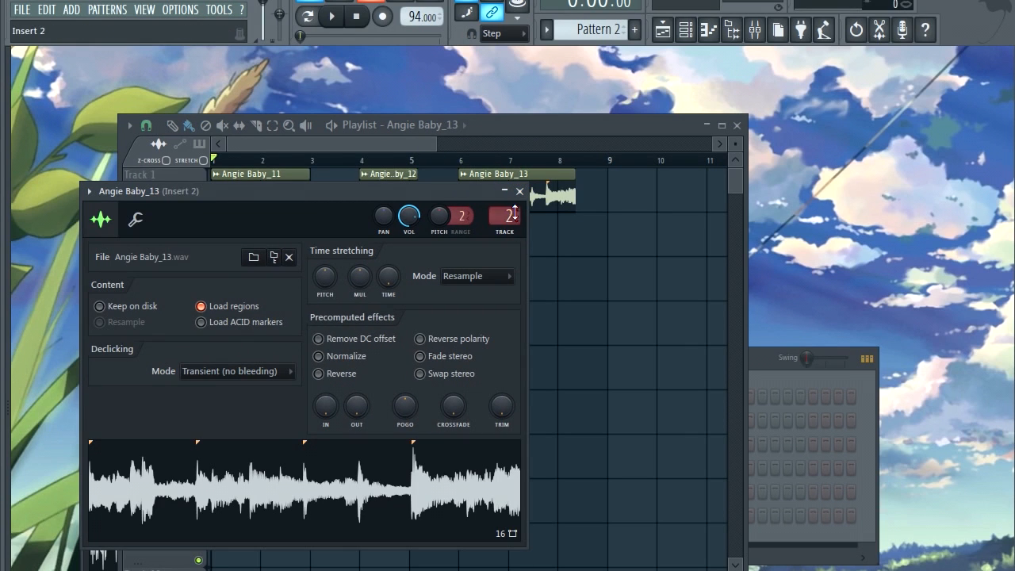
{"action": "left_click", "coordinate": [521, 194]}
{"action": "double_click", "coordinate": [256, 191]}
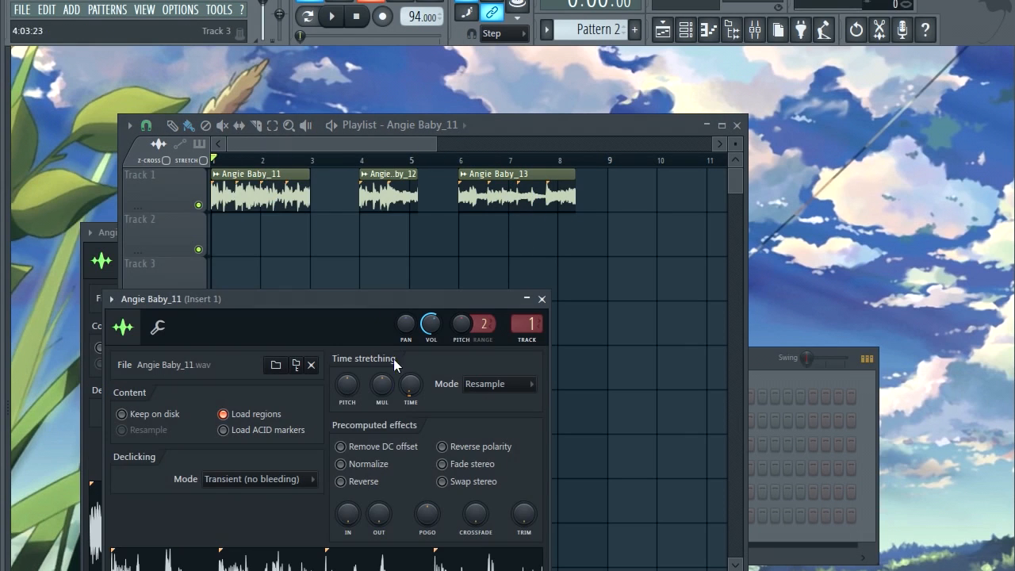
Set Angie Baby_11's stretch mode to e3 generic, raise its stretch pitch by about 300 cents and play it back.
{"action": "left_click", "coordinate": [476, 385]}
{"action": "left_click", "coordinate": [486, 391]}
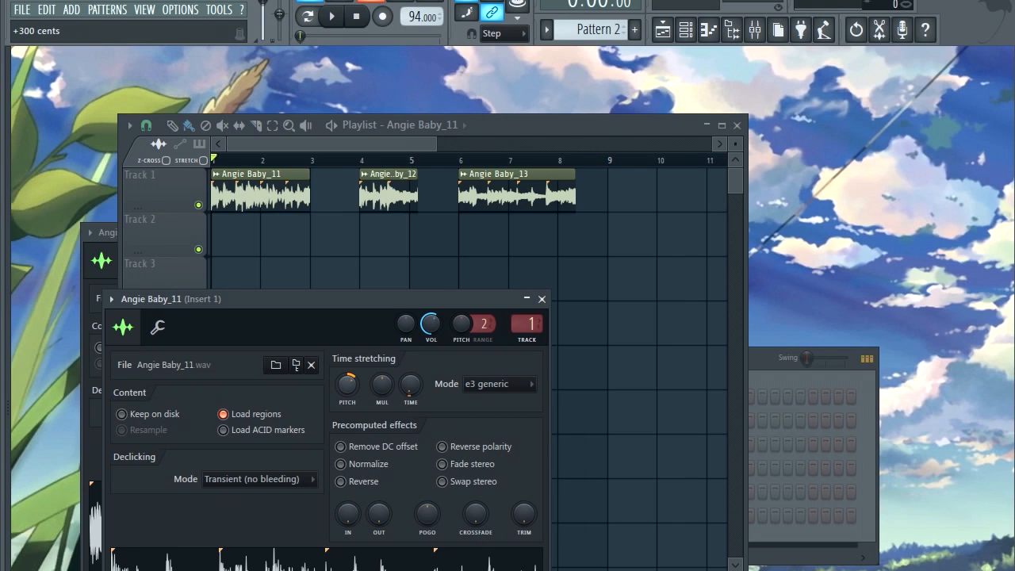
{"action": "left_click", "coordinate": [217, 162]}
{"action": "key", "text": "space"}
{"action": "double_click", "coordinate": [228, 192]}
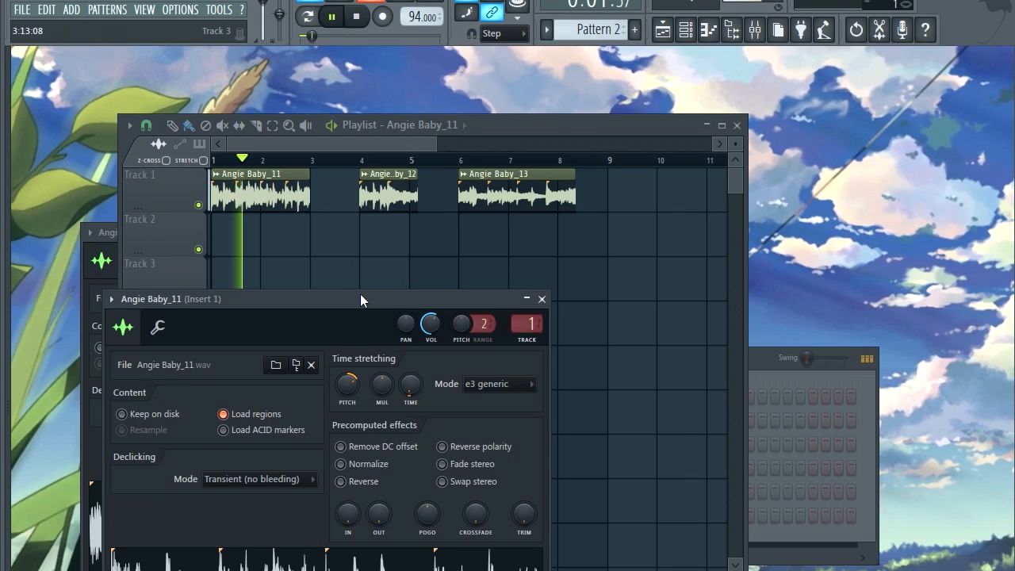
{"action": "key", "text": "space"}
Time-stretch Angie Baby_12 to 1 bar in e3 generic mode and move the clip to bar 3 on Track 1.
{"action": "double_click", "coordinate": [394, 207]}
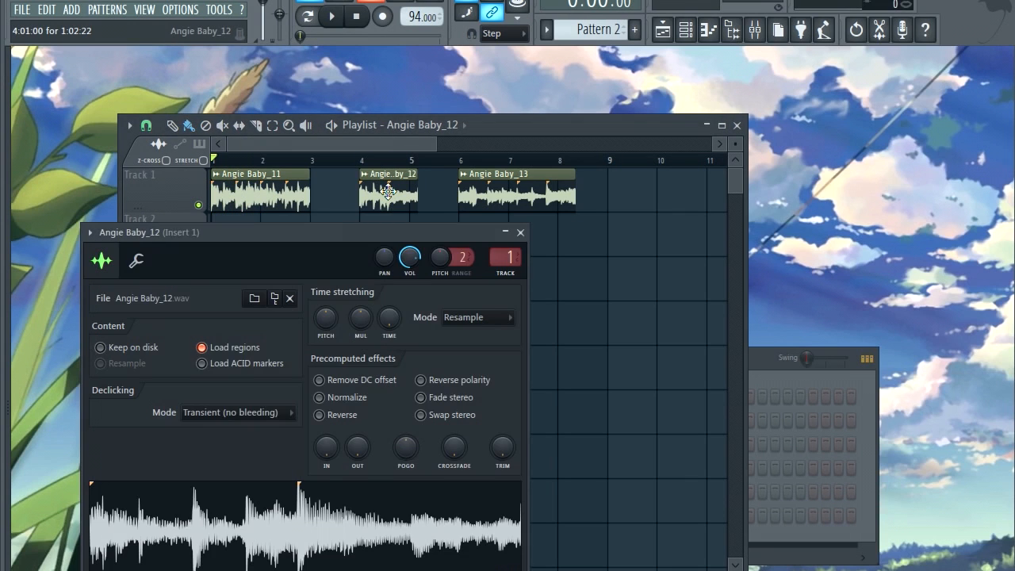
{"action": "left_click", "coordinate": [456, 319]}
{"action": "left_click", "coordinate": [466, 390]}
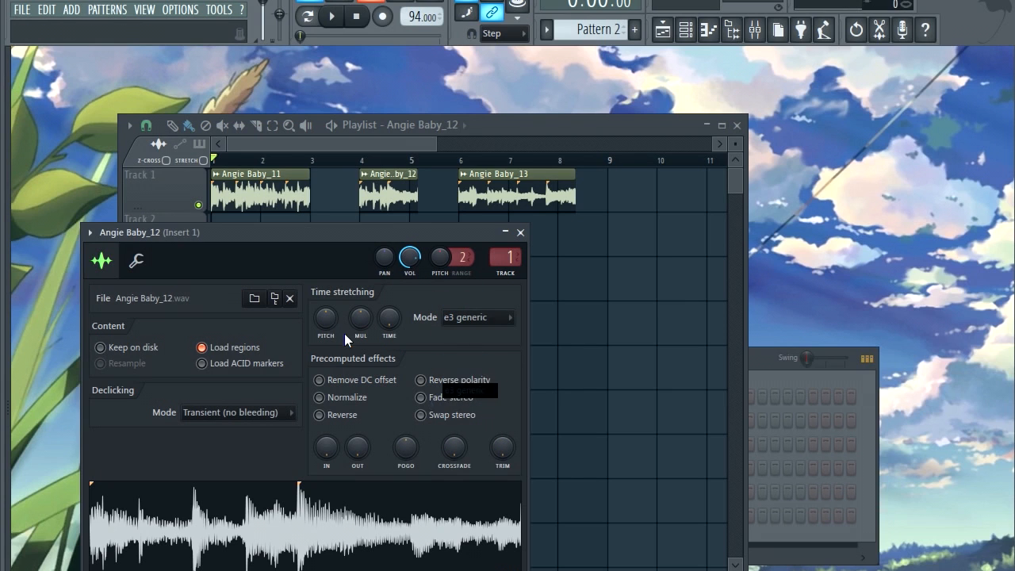
{"action": "right_click", "coordinate": [391, 318]}
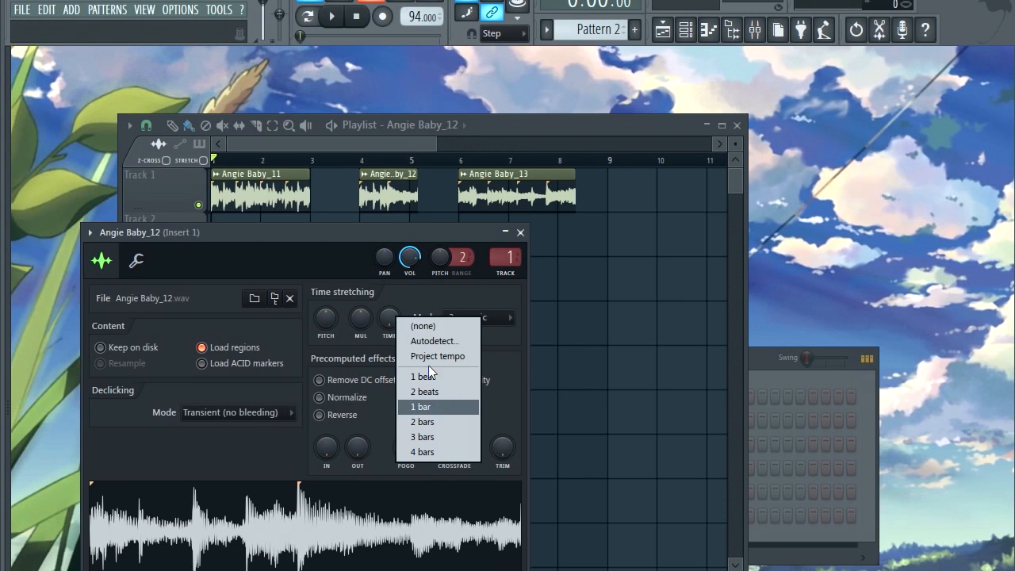
{"action": "left_click", "coordinate": [420, 407]}
{"action": "left_click_drag", "start_coordinate": [392, 190], "coordinate": [343, 190]}
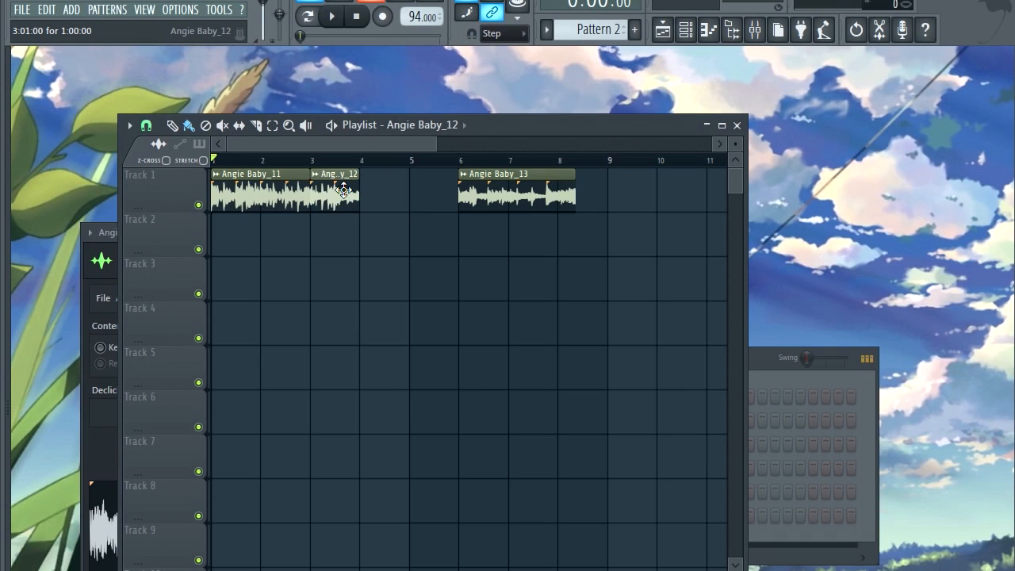
Move Angie Baby_13 to bar 4 on Track 2 and stretch it to 2 bars in e3 generic mode at +350 cents.
{"action": "left_click_drag", "start_coordinate": [509, 196], "coordinate": [408, 241]}
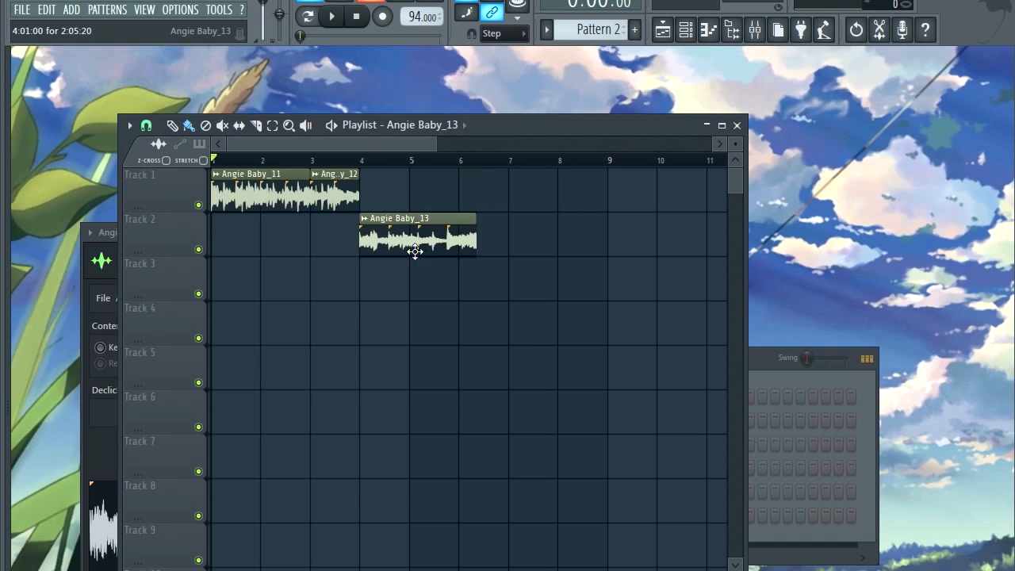
{"action": "double_click", "coordinate": [384, 243]}
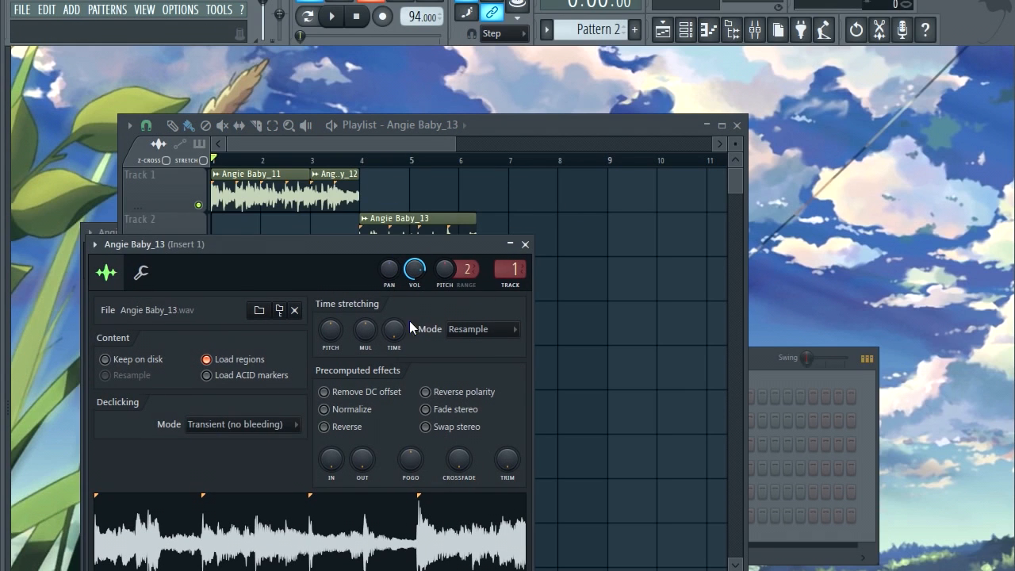
{"action": "right_click", "coordinate": [394, 333]}
{"action": "left_click", "coordinate": [433, 438]}
{"action": "left_click", "coordinate": [472, 328]}
{"action": "left_click", "coordinate": [477, 401]}
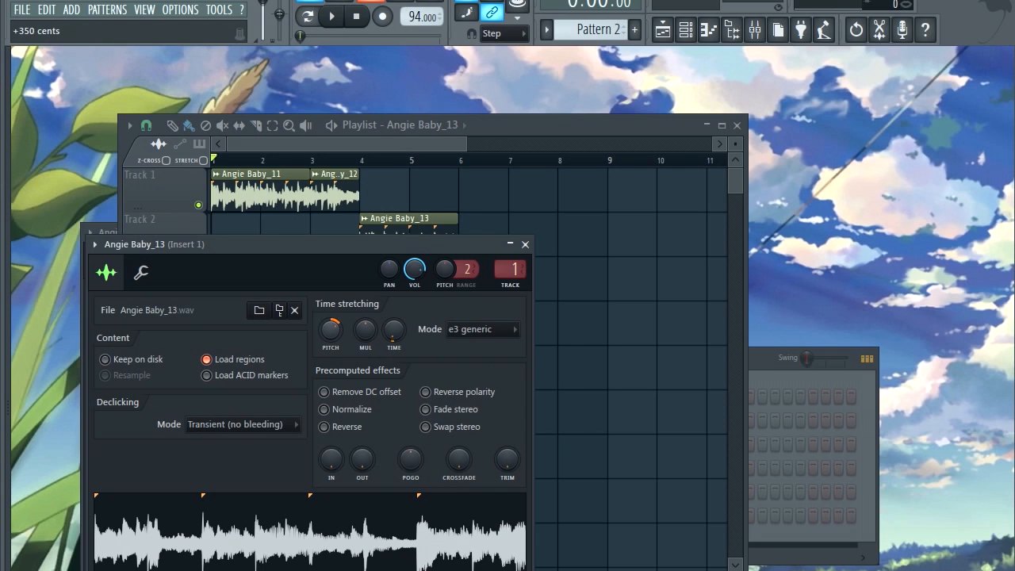
Raise Angie Baby_12's stretch pitch to match the other clips and play the three-clip arrangement from the start.
{"action": "double_click", "coordinate": [334, 181]}
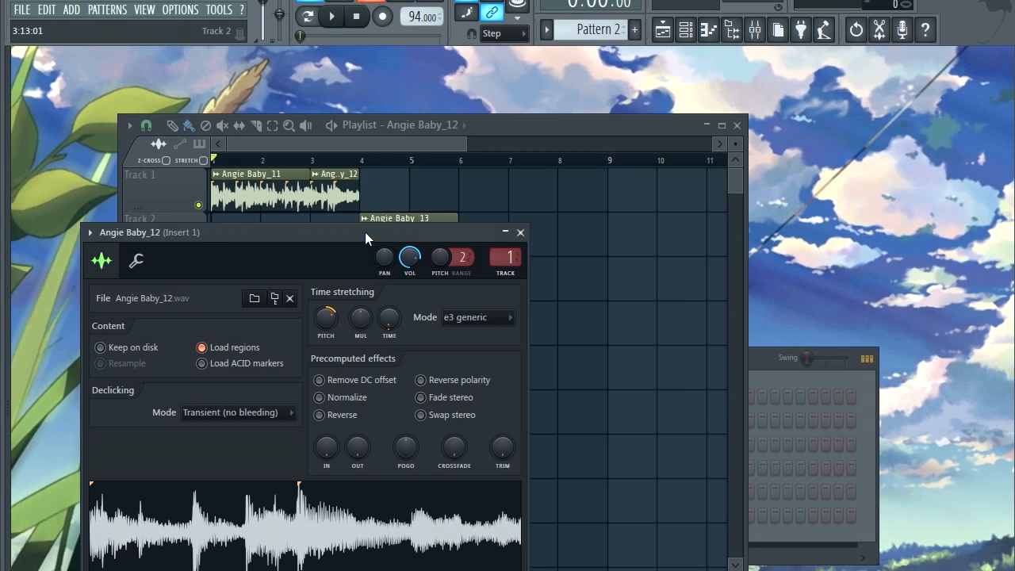
{"action": "left_click", "coordinate": [375, 146]}
{"action": "key", "text": "space"}
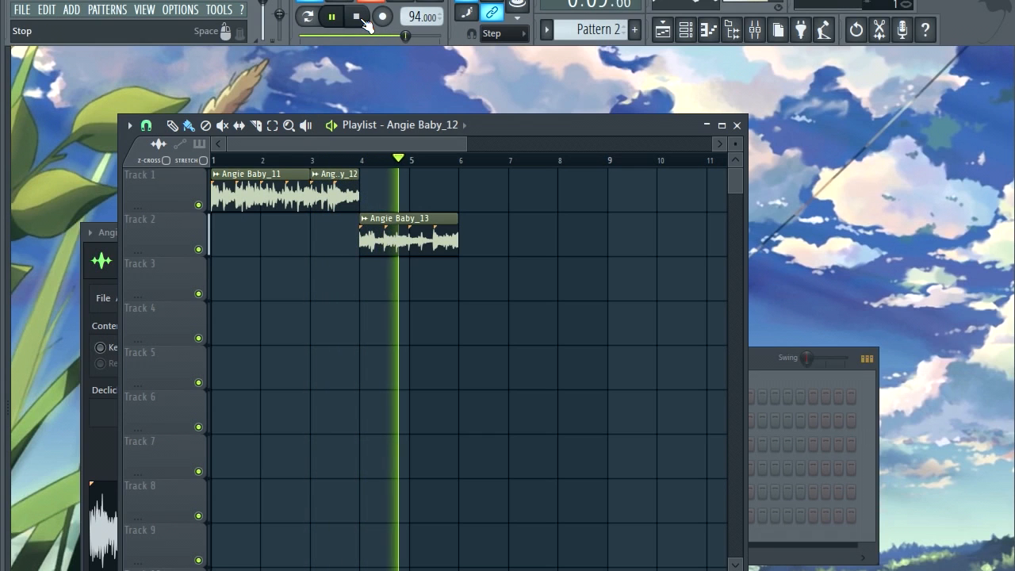
{"action": "left_click", "coordinate": [359, 18]}
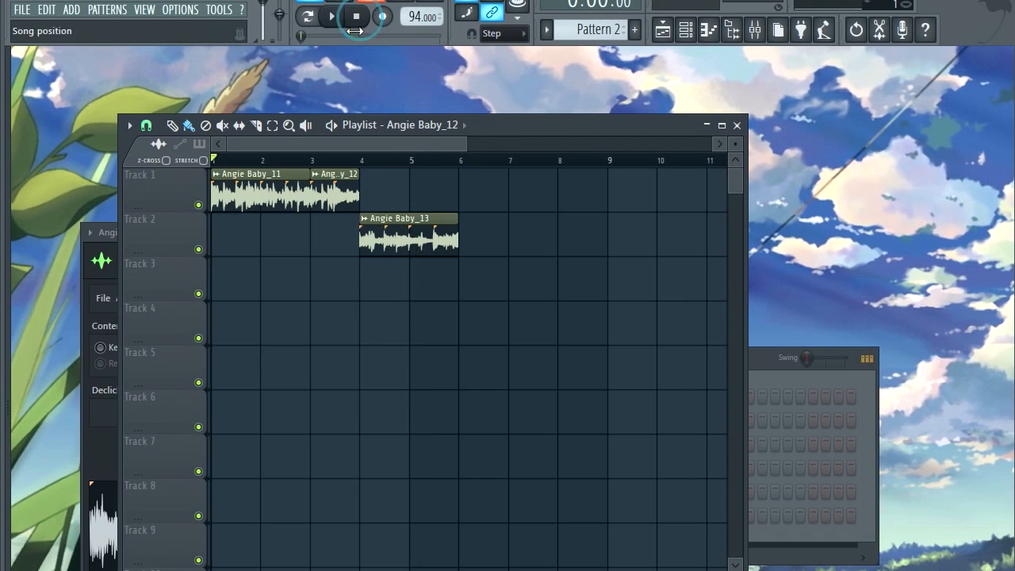
Shift the Track 1 clips to start at bar 2 and fill Track 2 with repeated Angie Baby_13 clips from bar 5 to bar 21.
{"action": "left_click", "coordinate": [267, 188]}
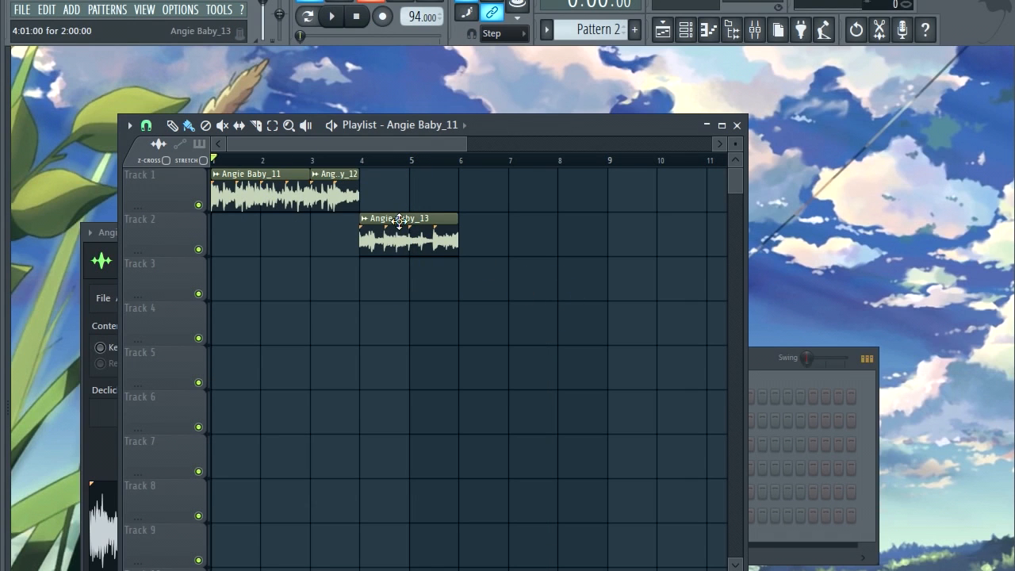
{"action": "left_click_drag", "start_coordinate": [475, 188], "coordinate": [290, 273]}
{"action": "right_click", "coordinate": [423, 275]}
{"action": "left_click_drag", "start_coordinate": [399, 145], "coordinate": [392, 254]}
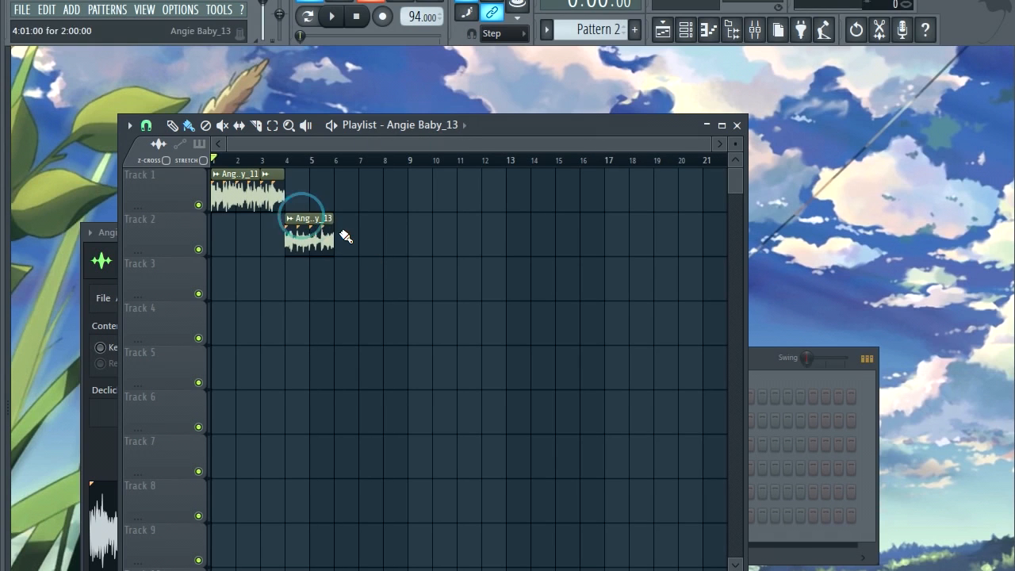
{"action": "key", "text": "ctrl+a"}
{"action": "right_click", "coordinate": [398, 195]}
{"action": "left_click_drag", "start_coordinate": [317, 231], "coordinate": [669, 232]}
{"action": "left_click", "coordinate": [315, 228]}
{"action": "left_click", "coordinate": [431, 299]}
{"action": "scroll", "coordinate": [370, 303], "scroll_direction": "down", "scroll_amount": 2}
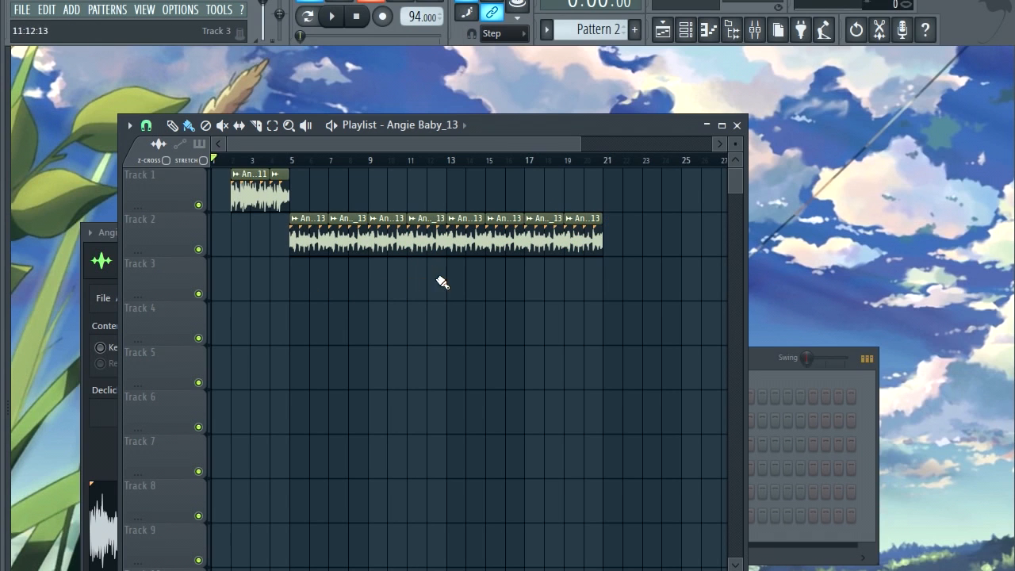
{"action": "scroll", "coordinate": [366, 287], "scroll_direction": "up", "scroll_amount": 3}
Reposition the Playlist window and set its snap to Bar.
{"action": "left_click_drag", "start_coordinate": [373, 132], "coordinate": [429, 119]}
{"action": "left_click_drag", "start_coordinate": [544, 133], "coordinate": [444, 130]}
{"action": "left_click", "coordinate": [202, 111]}
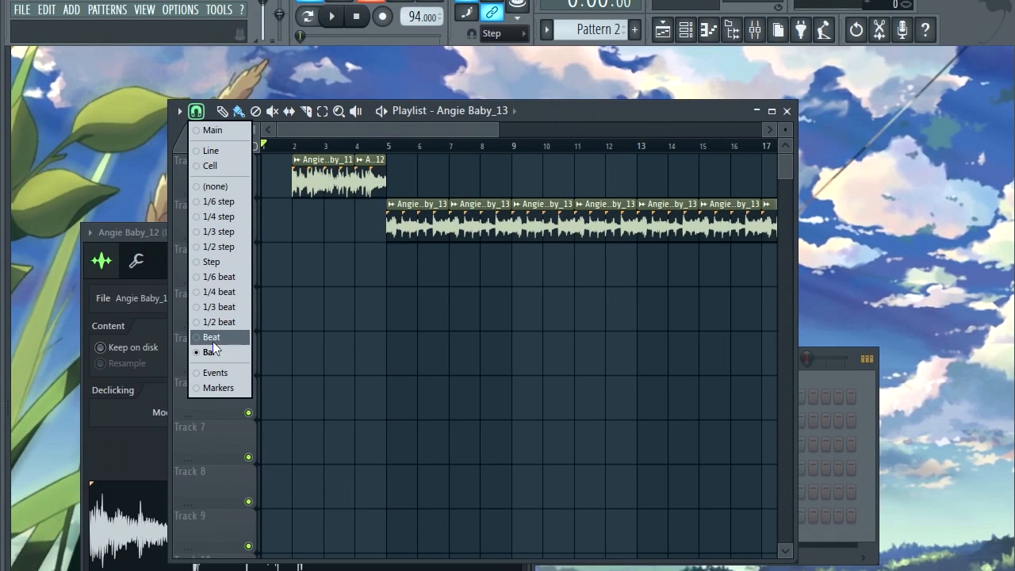
{"action": "left_click", "coordinate": [197, 111]}
{"action": "left_click", "coordinate": [196, 111]}
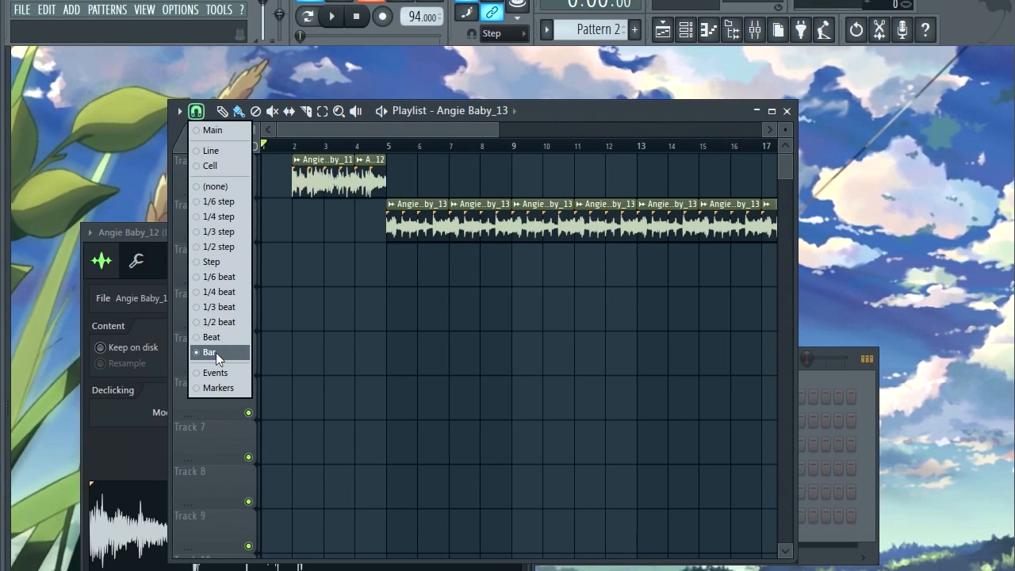
{"action": "left_click", "coordinate": [216, 352]}
{"action": "scroll", "coordinate": [371, 254], "scroll_direction": "down", "scroll_amount": 2}
{"action": "scroll", "coordinate": [371, 254], "scroll_direction": "down", "scroll_amount": 2}
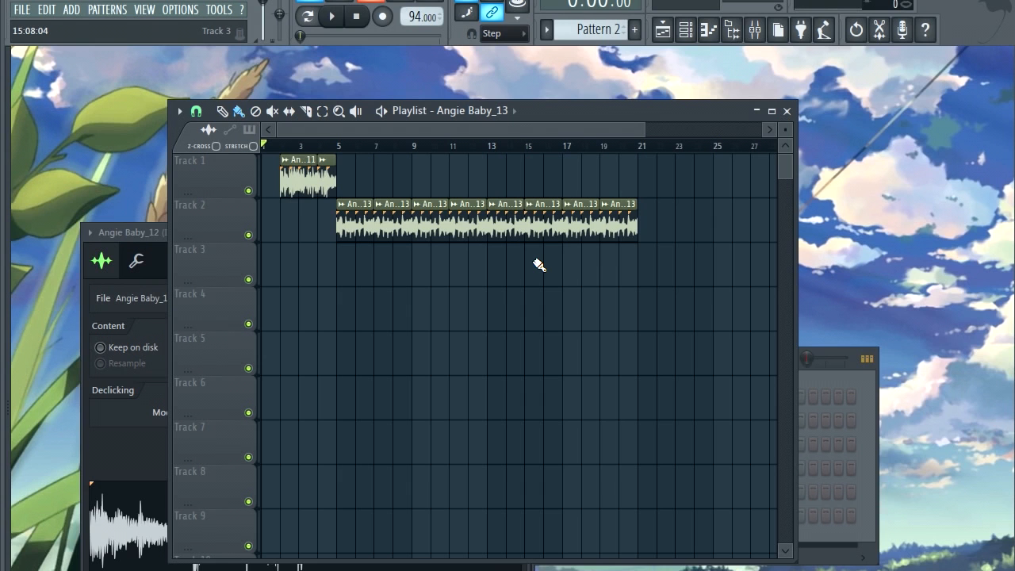
Open the wav folder inside rhythm-lab.com_hiphop_exp1 in the sample browser to find a drum loop.
{"action": "key", "text": "alt+F8"}
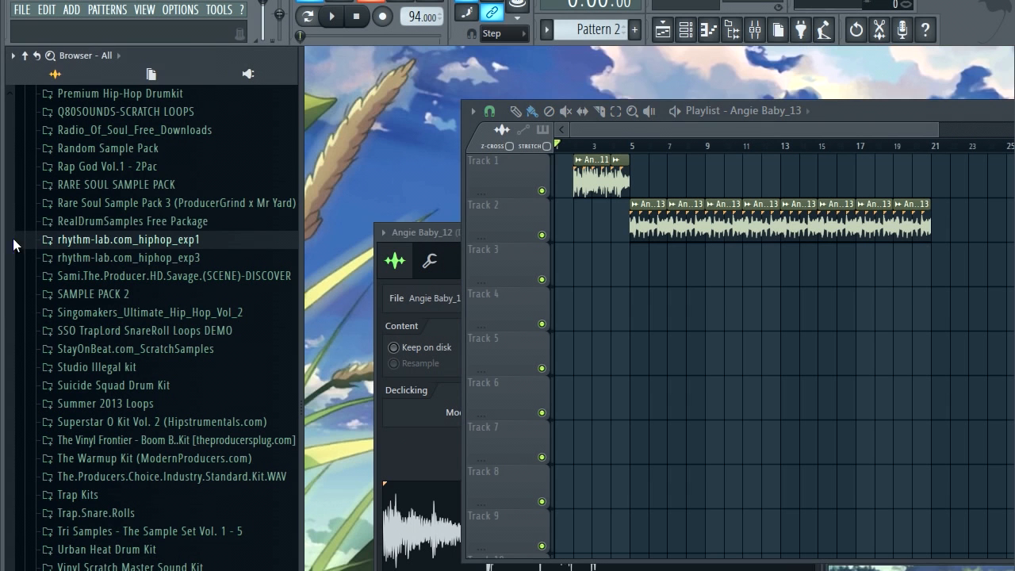
{"action": "left_click", "coordinate": [191, 241]}
{"action": "left_click", "coordinate": [191, 241]}
{"action": "left_click", "coordinate": [166, 238]}
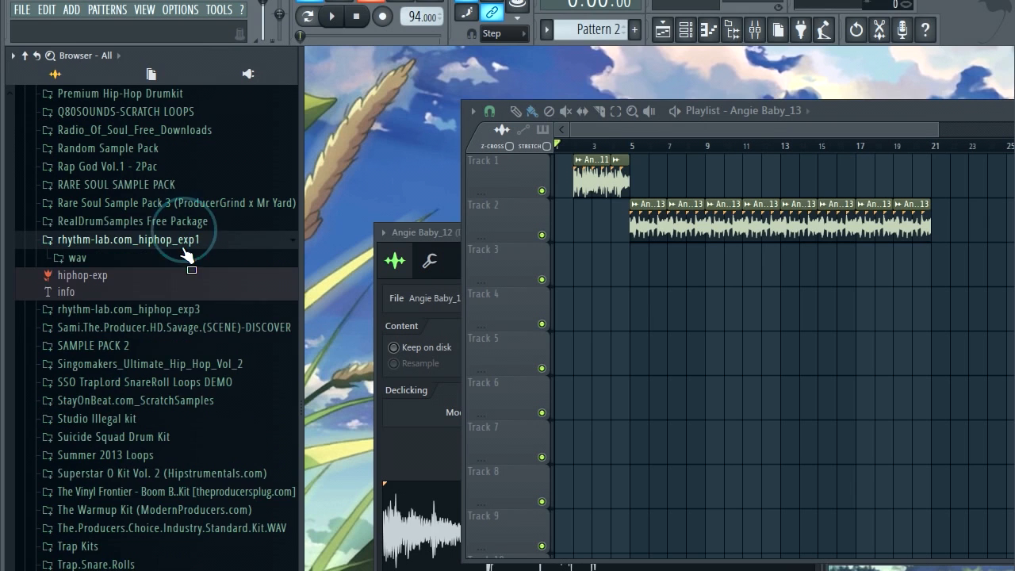
{"action": "left_click", "coordinate": [159, 259]}
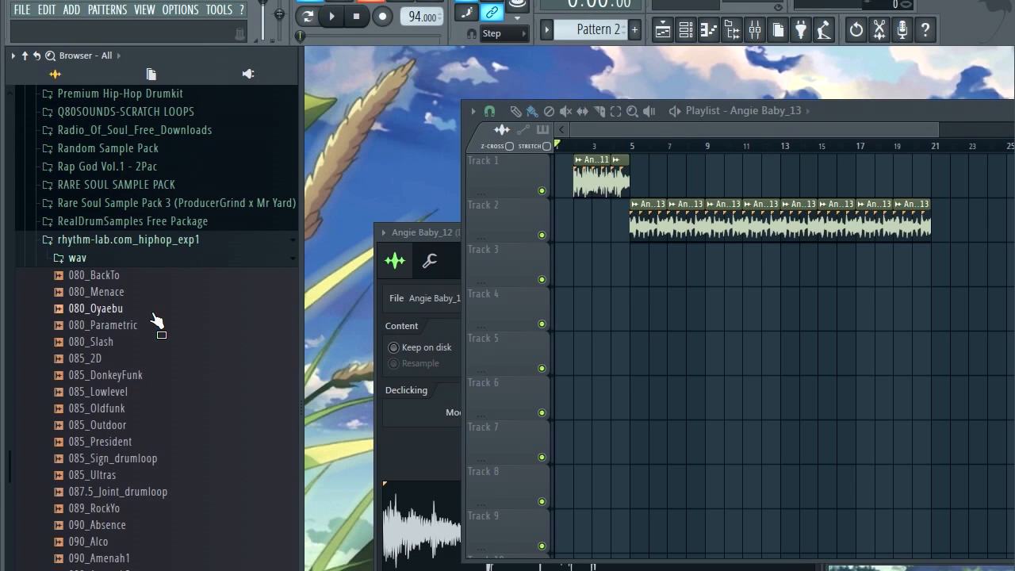
{"action": "left_click", "coordinate": [169, 242]}
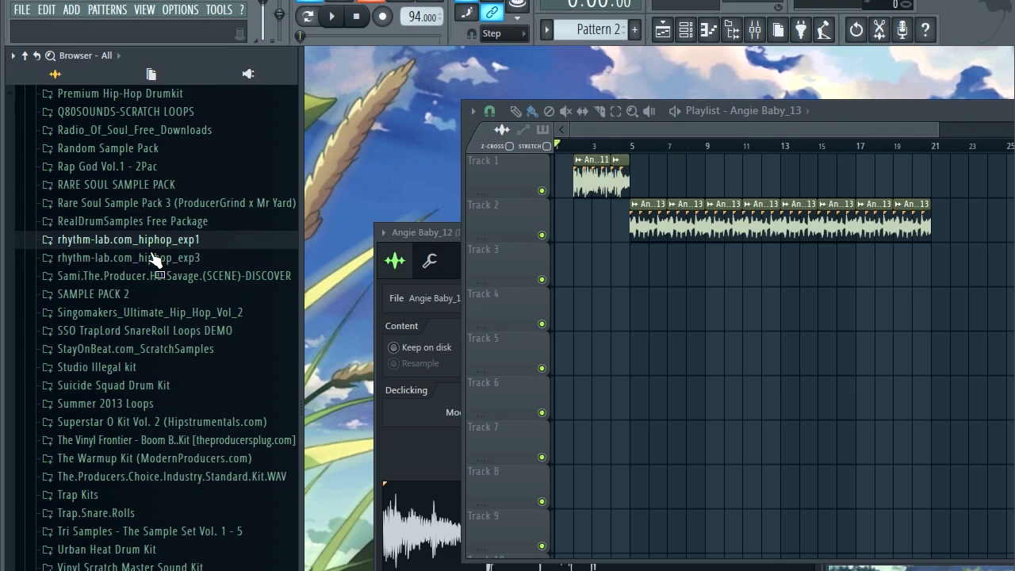
{"action": "left_click", "coordinate": [188, 260]}
{"action": "left_click", "coordinate": [197, 259]}
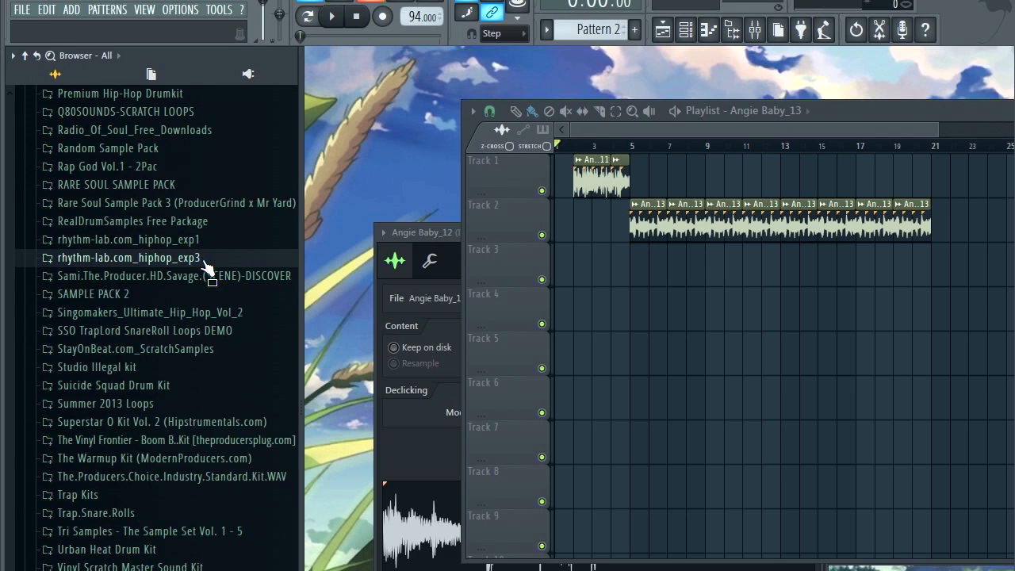
{"action": "left_click", "coordinate": [199, 239]}
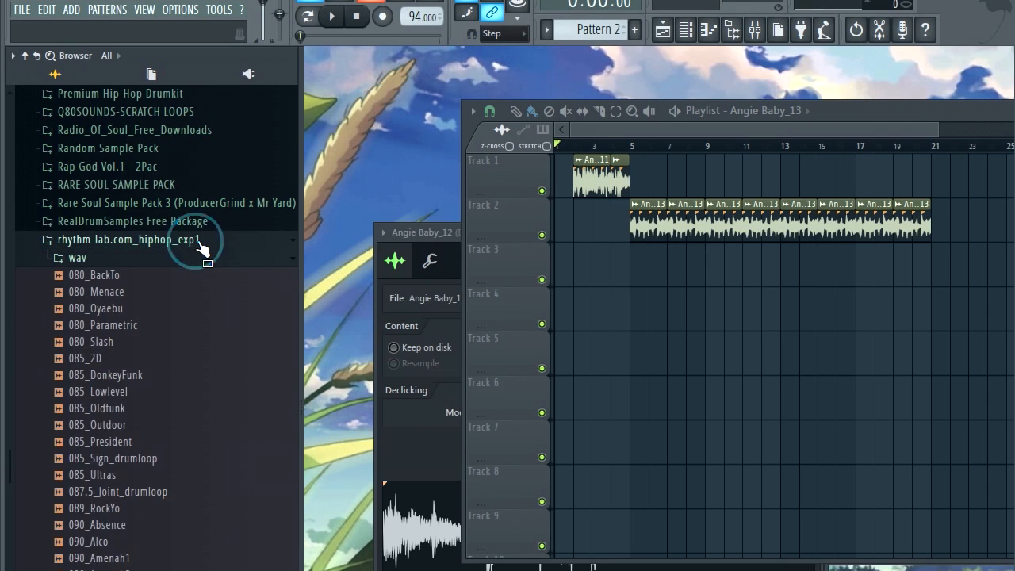
Preview the 080_Oyaebu drum loop and place it on Track 3, repeated from bar 5 to bar 21.
{"action": "left_click", "coordinate": [112, 314]}
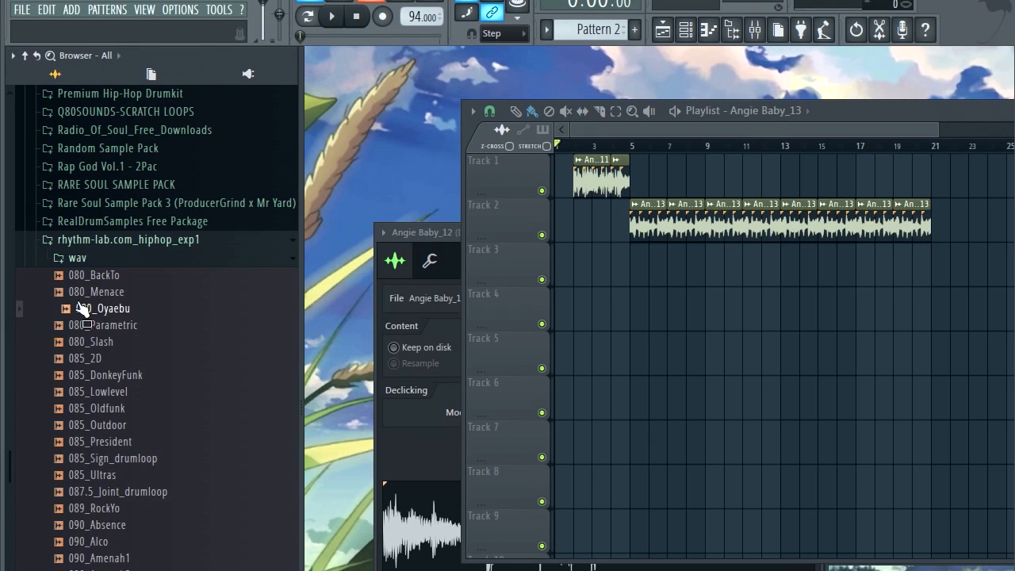
{"action": "left_click_drag", "start_coordinate": [82, 308], "coordinate": [364, 259]}
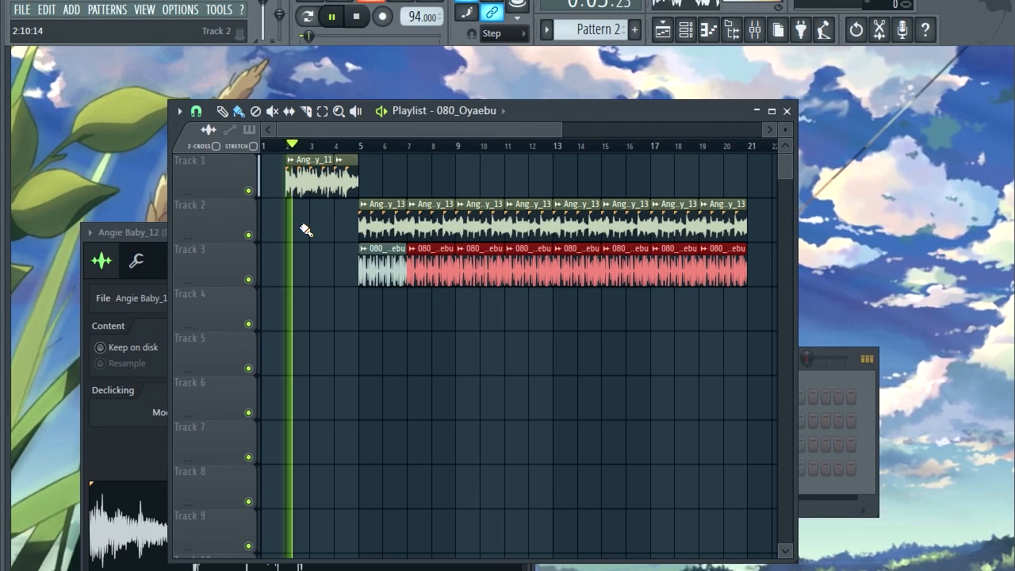
{"action": "left_click", "coordinate": [384, 361], "text": "ctrl"}
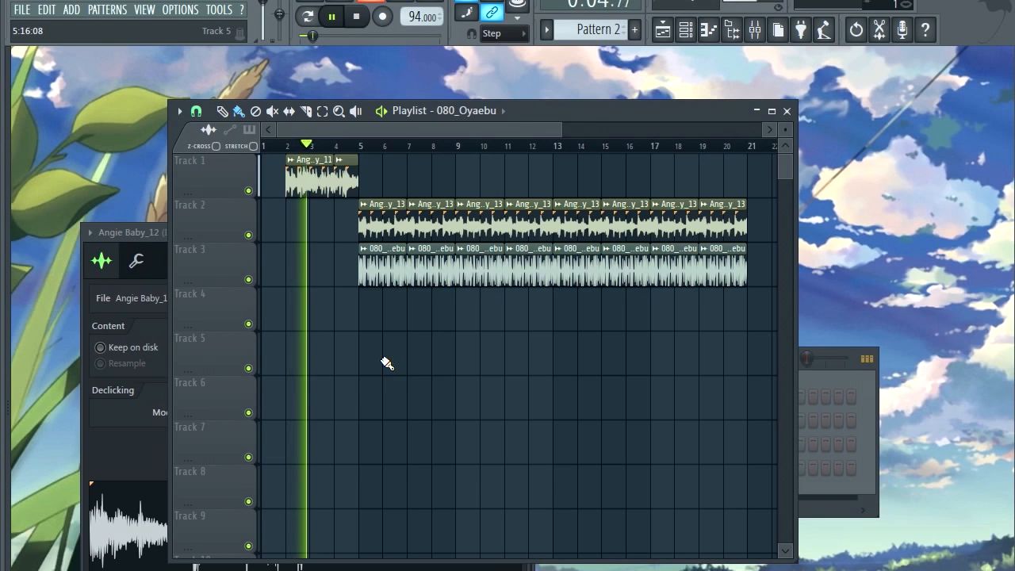
Stop playback and route the 080_Oyaebu channel to mixer track 2.
{"action": "double_click", "coordinate": [472, 280]}
{"action": "left_click_drag", "start_coordinate": [460, 289], "coordinate": [664, 346]}
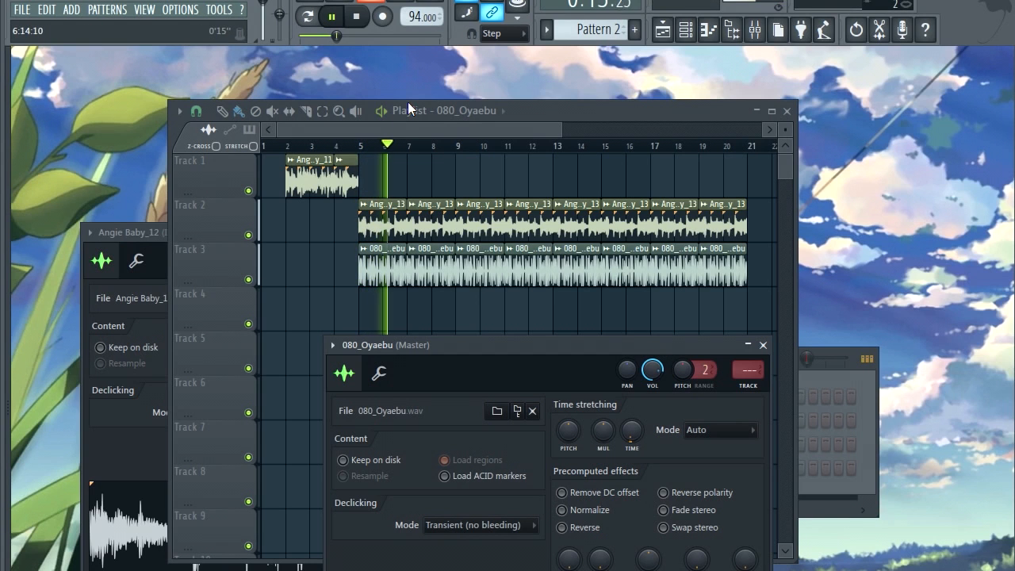
{"action": "left_click", "coordinate": [357, 20]}
{"action": "left_click_drag", "start_coordinate": [435, 346], "coordinate": [410, 325]}
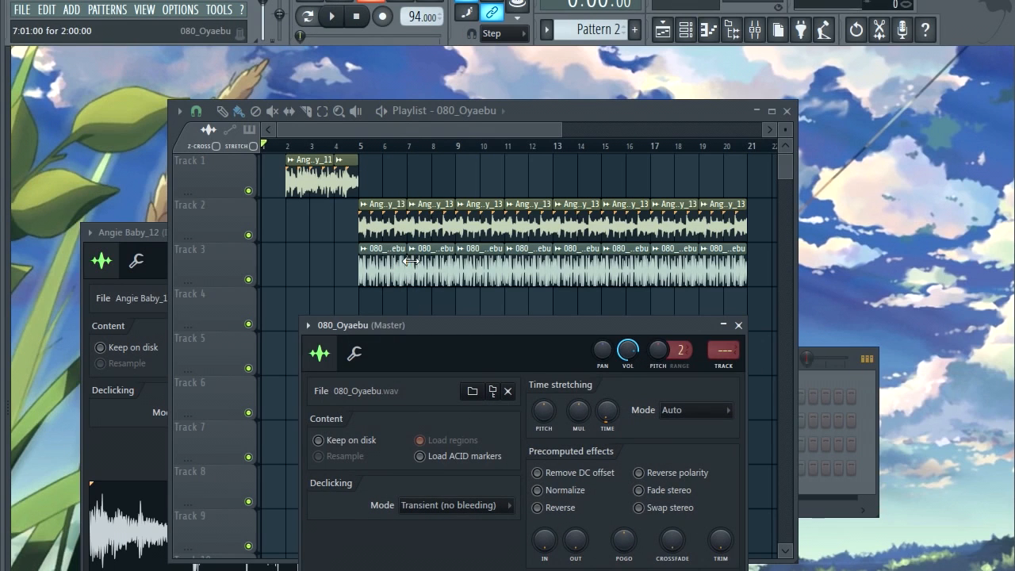
{"action": "scroll", "coordinate": [724, 350], "scroll_direction": "up", "scroll_amount": 2}
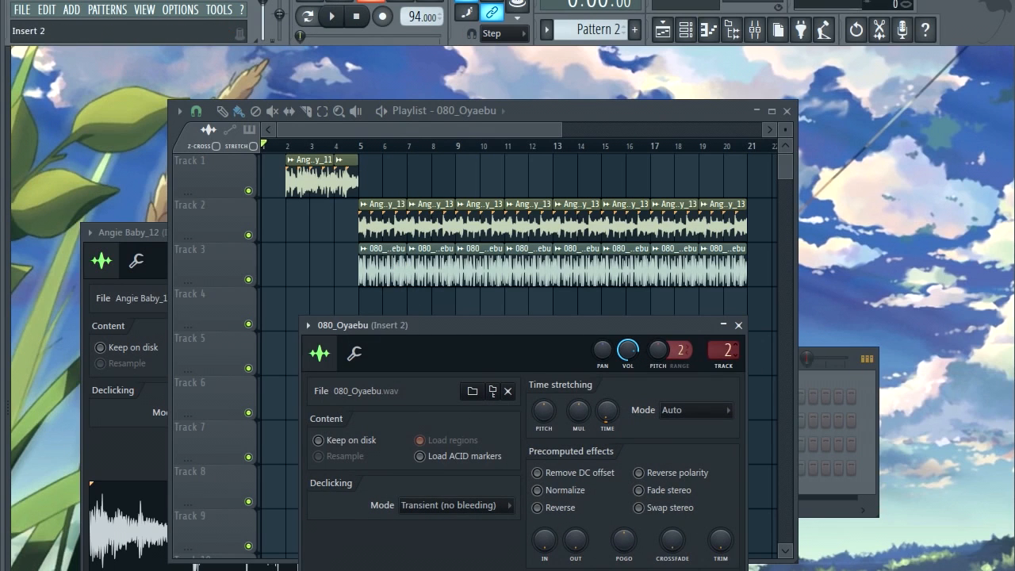
{"action": "left_click", "coordinate": [739, 326]}
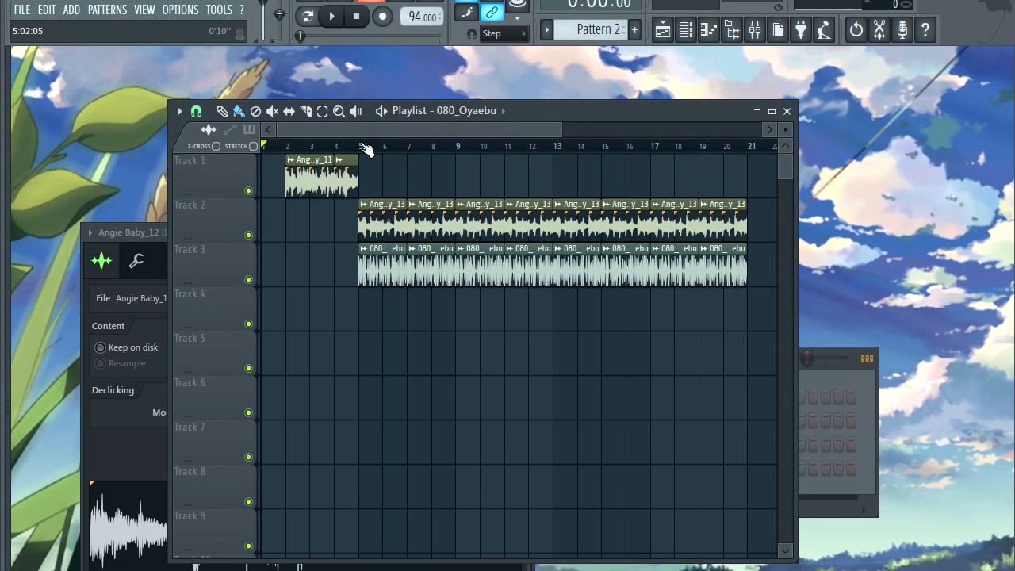
Solo Track 2 and listen to the Angie Baby_13 loop from bar 5.
{"action": "left_click", "coordinate": [364, 147]}
{"action": "right_click", "coordinate": [248, 235]}
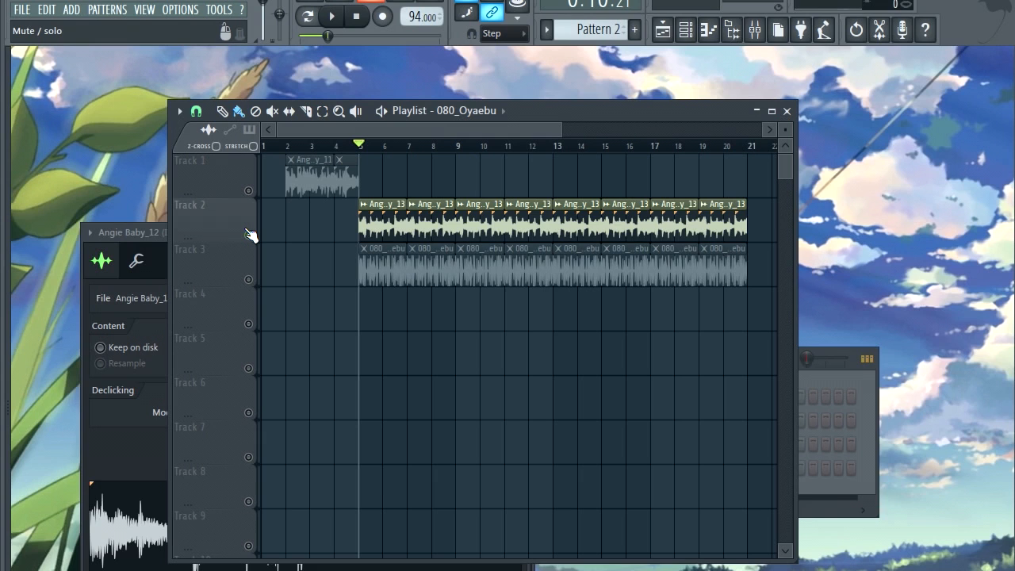
{"action": "key", "text": "space"}
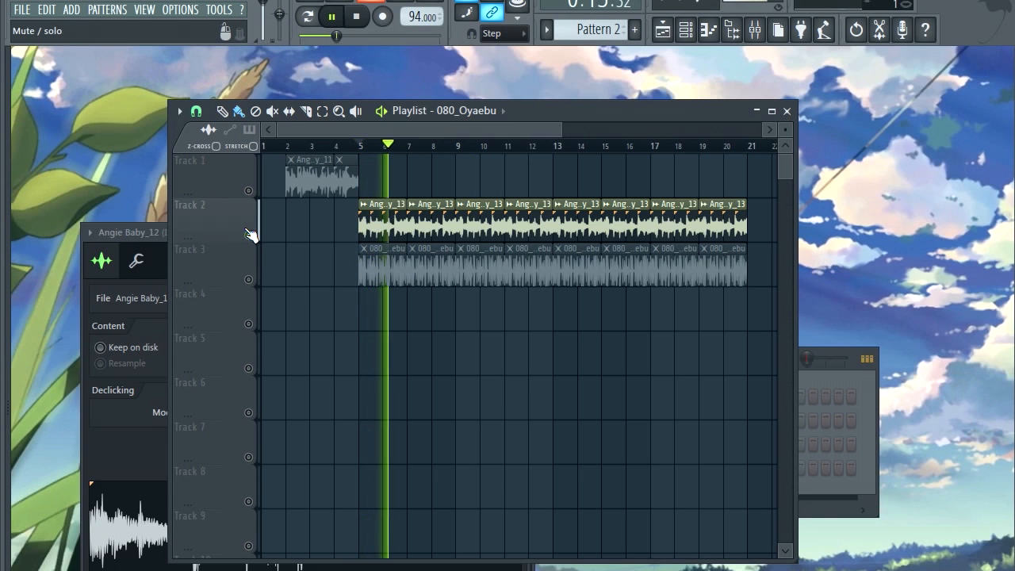
{"action": "key", "text": "space"}
Set the Playlist snap finer than a bar and play the soloed Track 2 loop.
{"action": "left_click", "coordinate": [208, 118]}
{"action": "left_click", "coordinate": [215, 336]}
{"action": "key", "text": "space"}
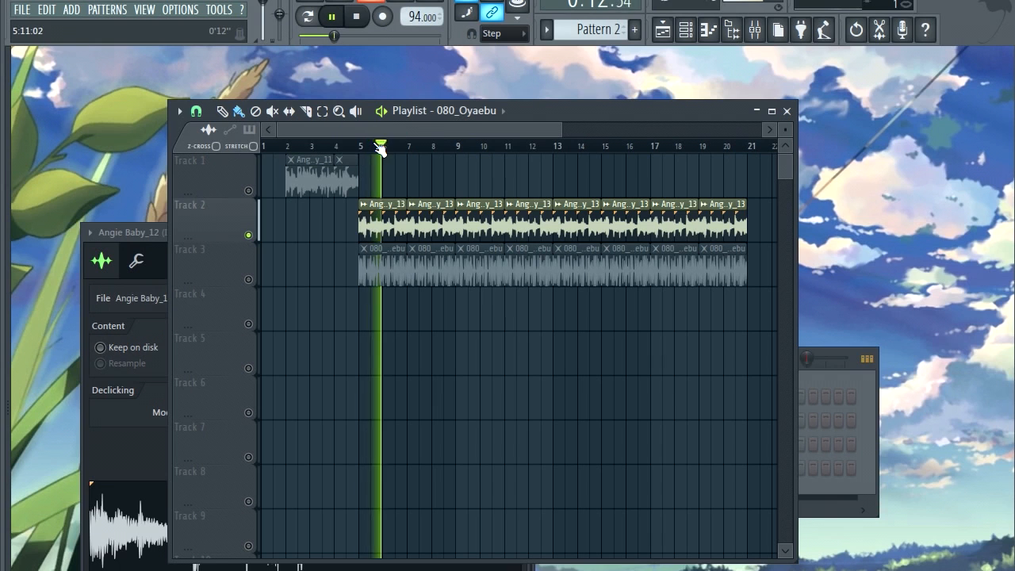
{"action": "scroll", "coordinate": [397, 146], "scroll_direction": "up", "scroll_amount": 4}
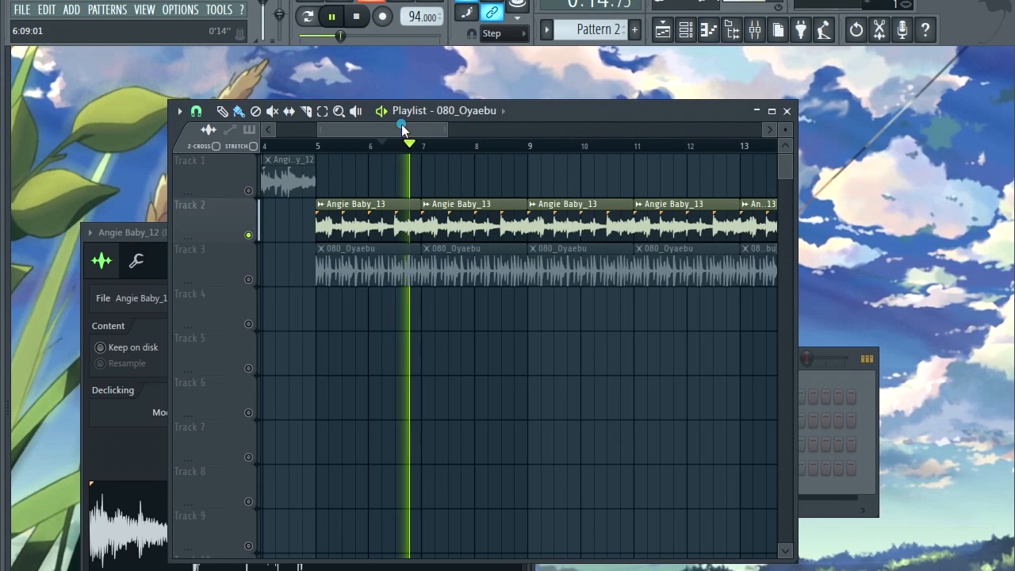
{"action": "key", "text": "space"}
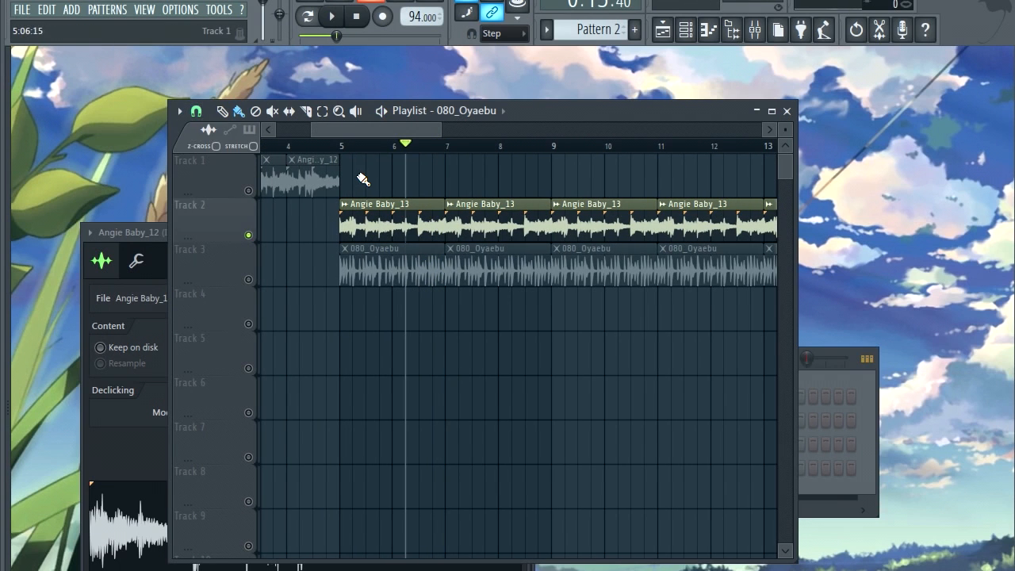
Replay the opening of the soloed Angie Baby_13 loop from bar 5.
{"action": "left_click", "coordinate": [340, 146]}
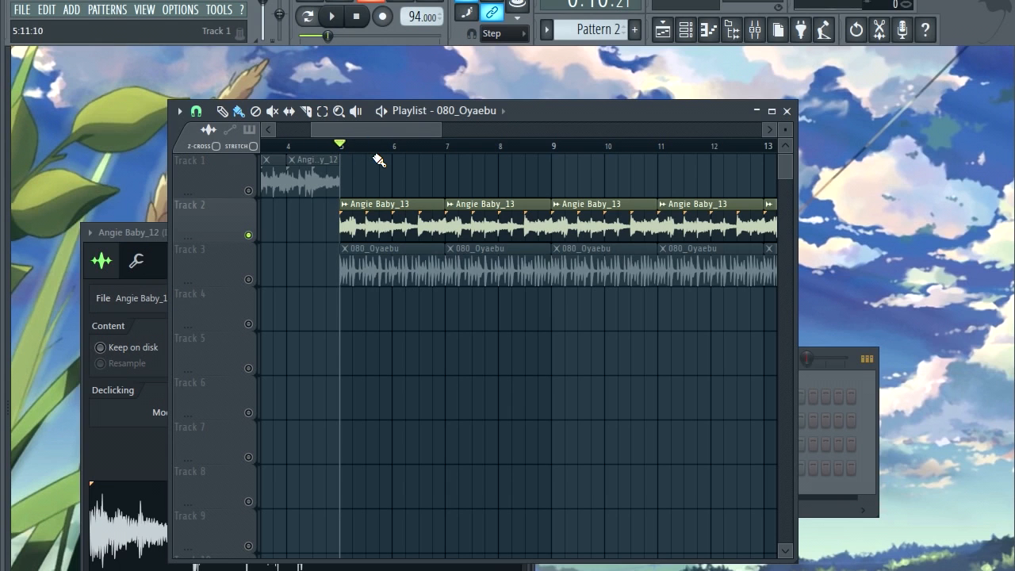
{"action": "left_click", "coordinate": [755, 30]}
{"action": "left_click", "coordinate": [755, 30]}
{"action": "key", "text": "space"}
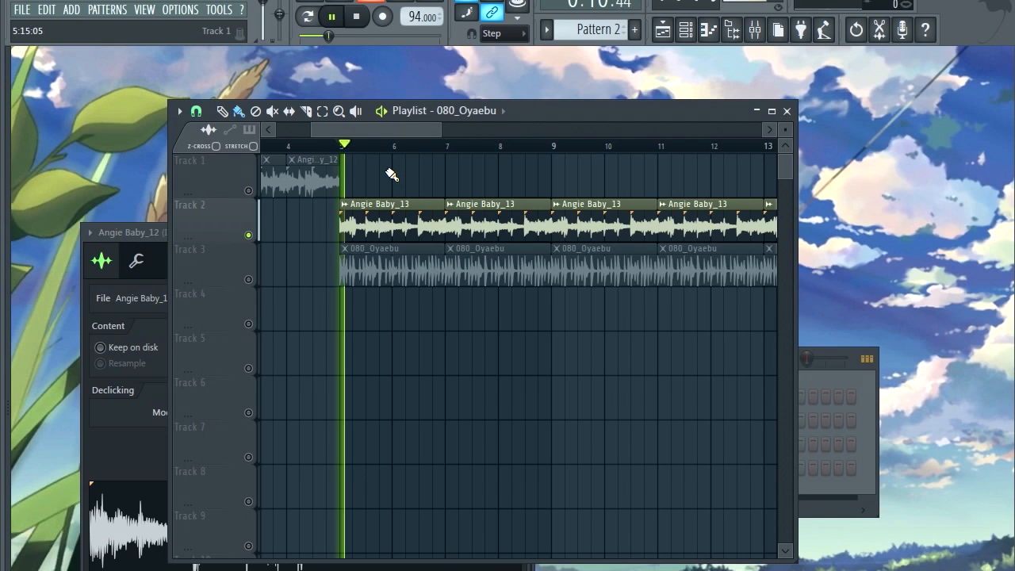
{"action": "key", "text": "space"}
Cancel the solo so that all Playlist tracks are enabled again.
{"action": "left_click_drag", "start_coordinate": [386, 129], "coordinate": [353, 129]}
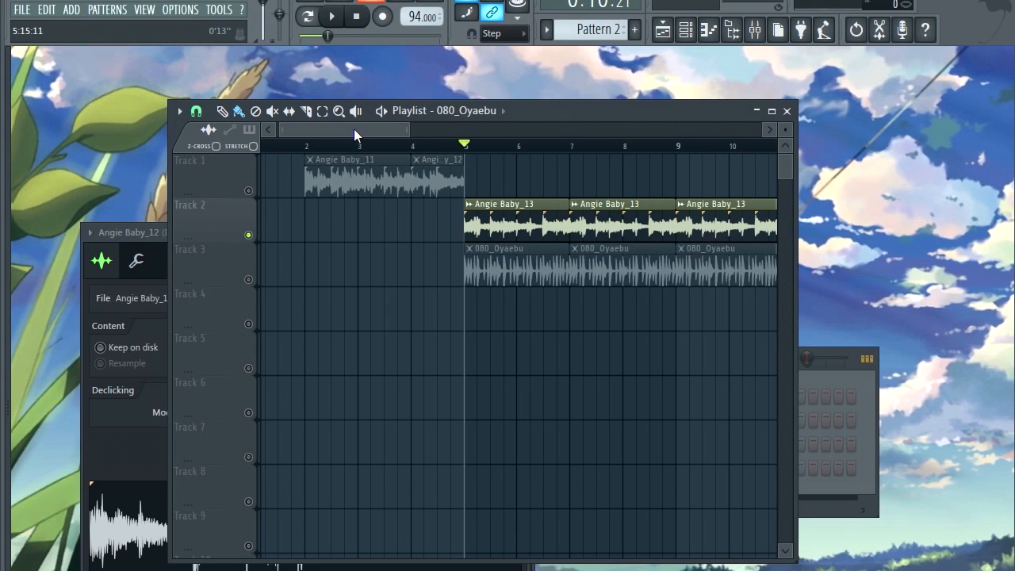
{"action": "right_click", "coordinate": [248, 190]}
{"action": "right_click", "coordinate": [249, 191]}
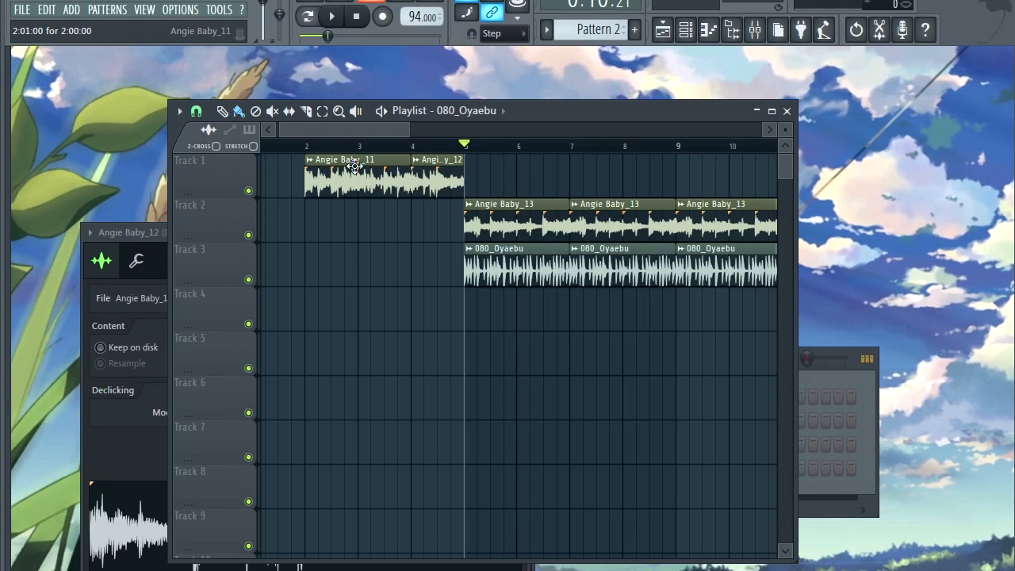
Select the first two Angie Baby_13 clips, solo Track 2 and repeatedly listen from the middle of bar 5, then clear the selection.
{"action": "scroll", "coordinate": [358, 186], "scroll_direction": "down", "scroll_amount": 1}
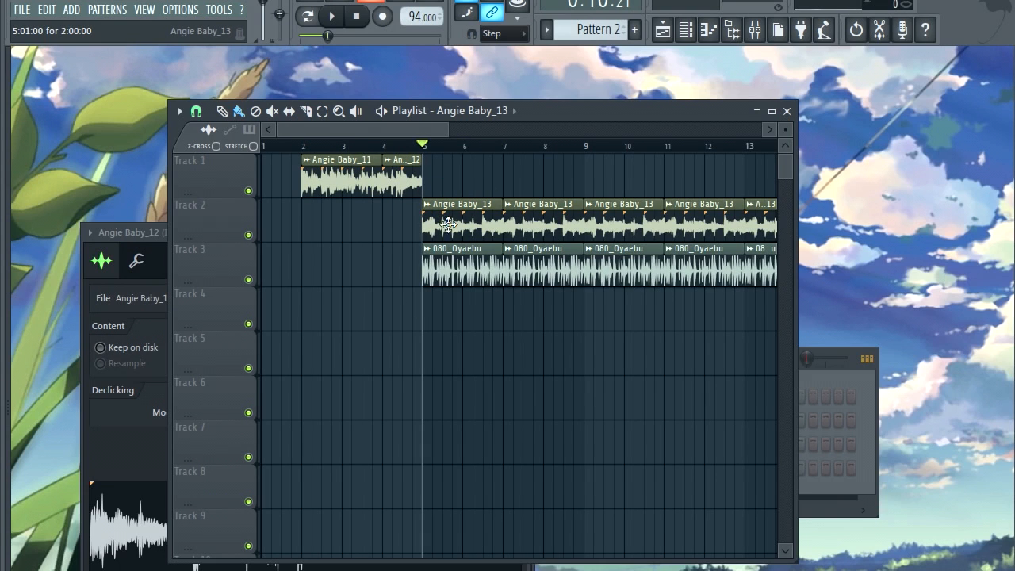
{"action": "left_click_drag", "start_coordinate": [449, 155], "coordinate": [515, 231]}
{"action": "left_click", "coordinate": [443, 146]}
{"action": "key", "text": "space"}
{"action": "right_click", "coordinate": [249, 236]}
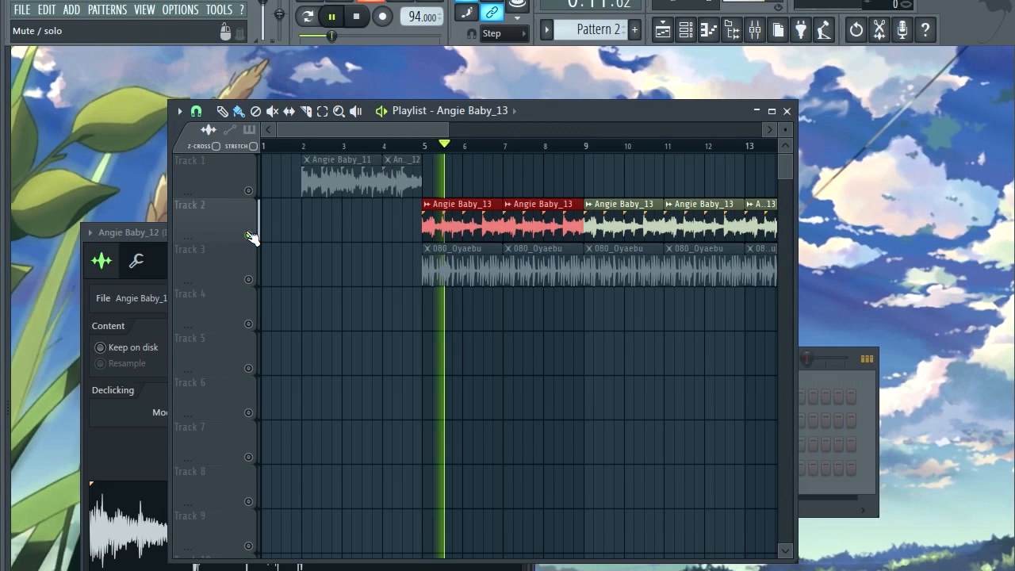
{"action": "key", "text": "space"}
{"action": "key", "text": "space"}
{"action": "key", "text": "space"}
{"action": "key", "text": "space"}
{"action": "key", "text": "space"}
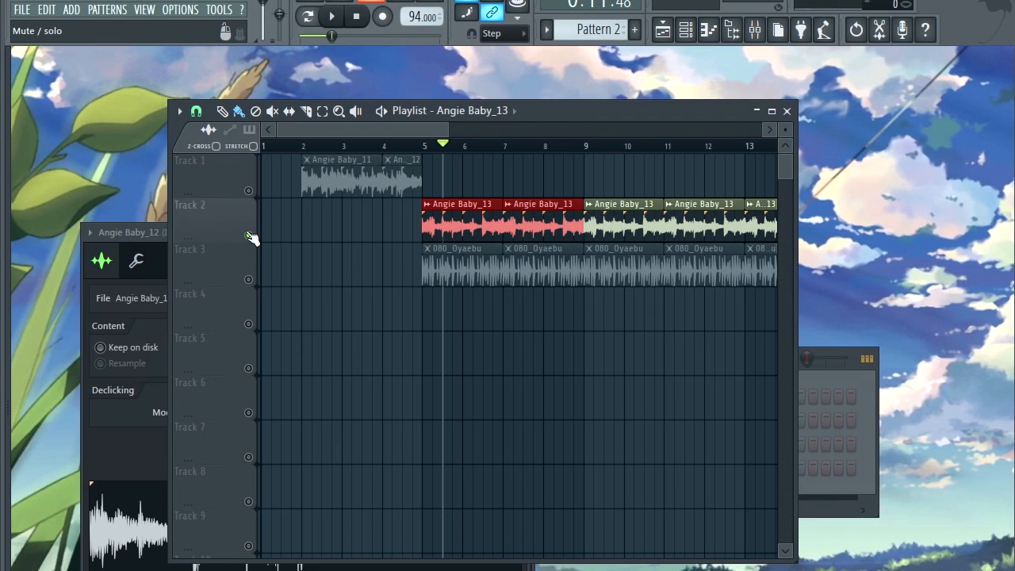
{"action": "left_click", "coordinate": [376, 326], "text": "ctrl"}
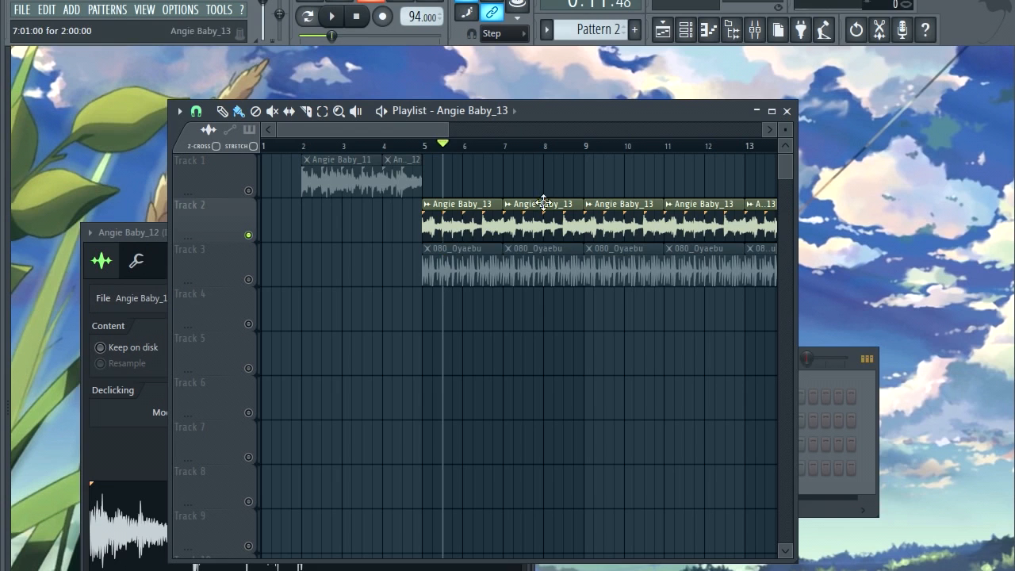
Show all channels in the channel rack and insert an FL Keys channel below Fruity slicer.
{"action": "left_click", "coordinate": [686, 29]}
{"action": "left_click", "coordinate": [397, 358]}
{"action": "left_click", "coordinate": [380, 373]}
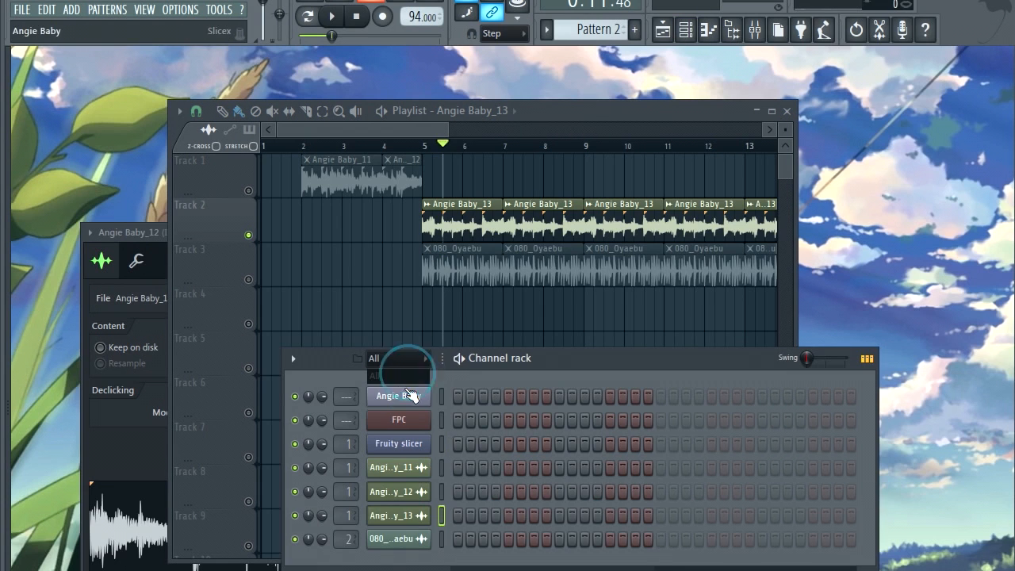
{"action": "right_click", "coordinate": [399, 445]}
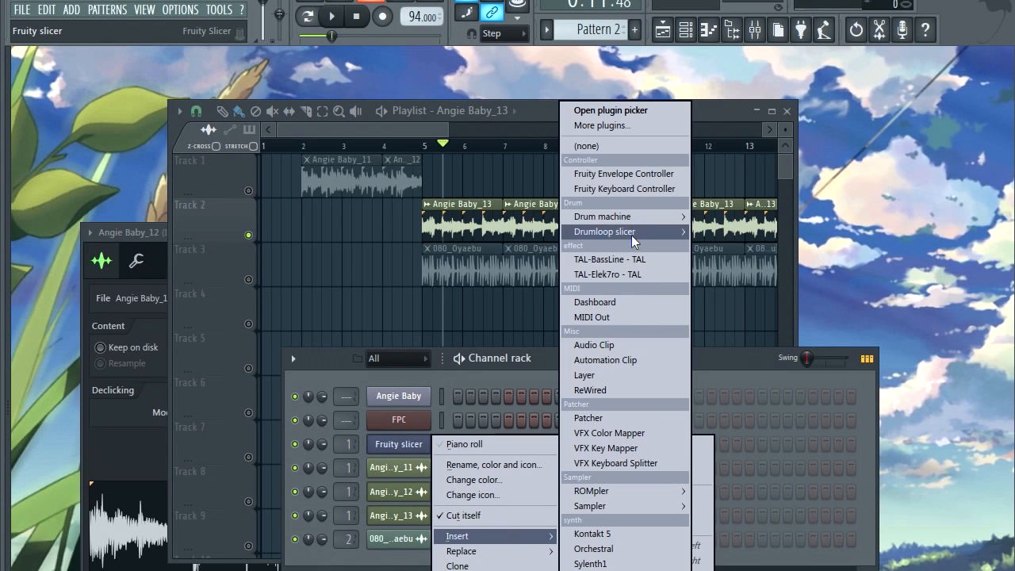
{"action": "mouse_move", "coordinate": [624, 491]}
{"action": "left_click", "coordinate": [714, 506]}
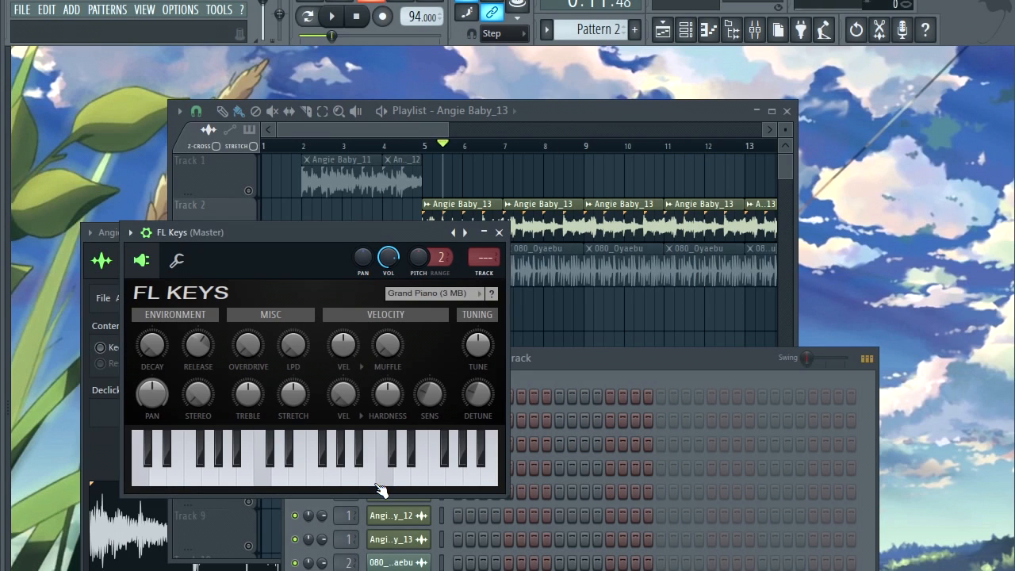
Play the C notes on the FL Keys keyboard from the highest to the lowest octave to compare the octaves.
{"action": "left_click", "coordinate": [391, 476]}
{"action": "left_click", "coordinate": [266, 476]}
{"action": "left_click", "coordinate": [146, 480]}
{"action": "left_click", "coordinate": [147, 480]}
{"action": "left_click", "coordinate": [376, 473]}
{"action": "left_click", "coordinate": [259, 471]}
{"action": "left_click", "coordinate": [141, 476]}
{"action": "left_click", "coordinate": [137, 470]}
Play one octave from C up through B to the next C, play lower C notes, and close FL Keys.
{"action": "key", "text": "q"}
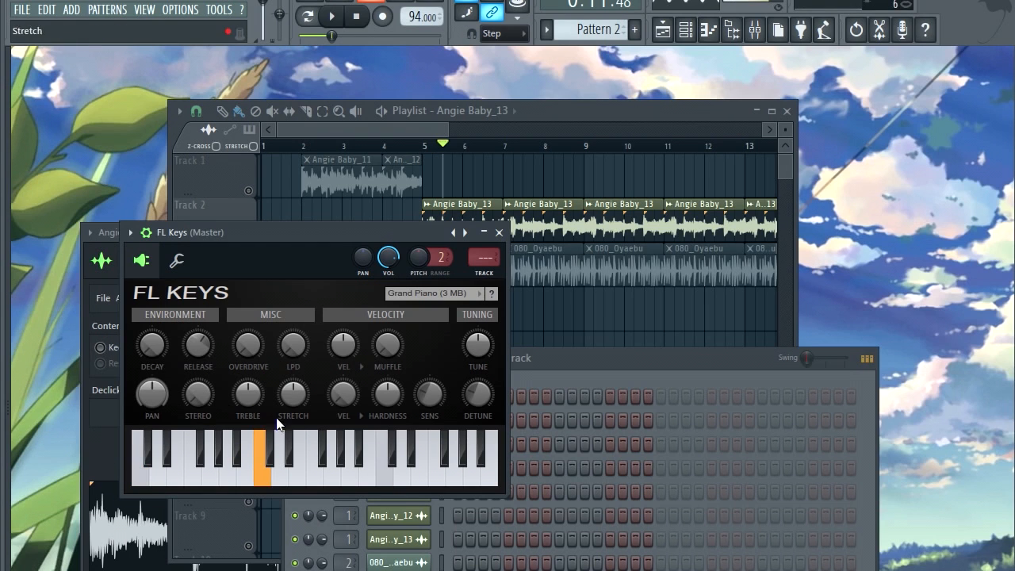
{"action": "key", "text": "u"}
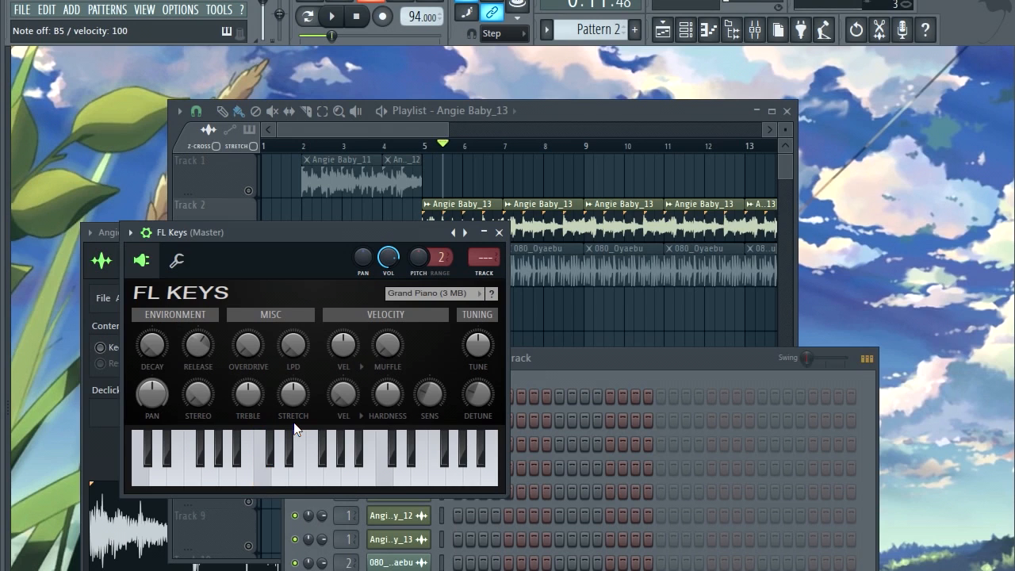
{"action": "key", "text": "i"}
{"action": "key", "text": "q"}
{"action": "key", "text": "z"}
{"action": "key", "text": "z"}
{"action": "key", "text": "z"}
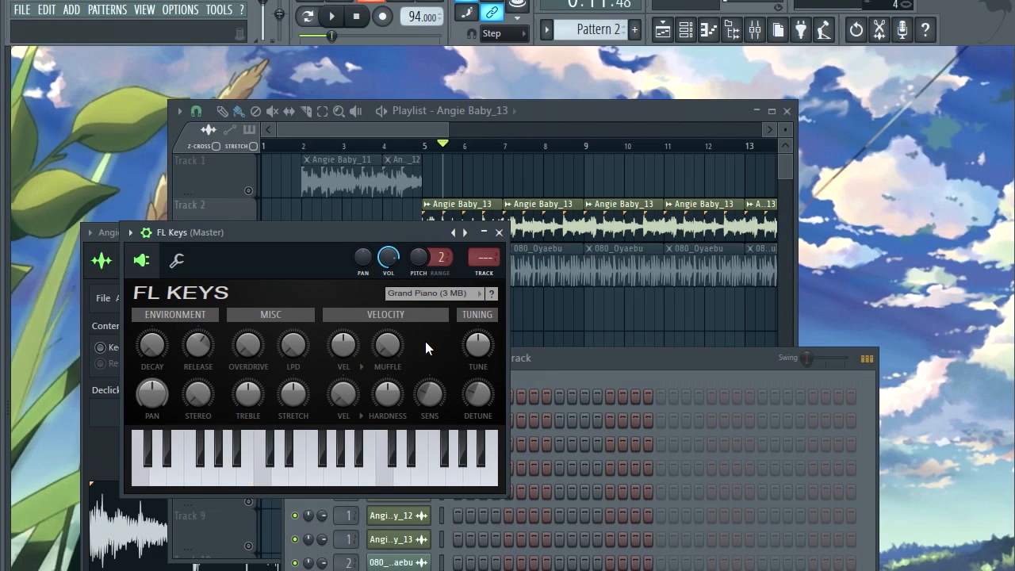
{"action": "left_click", "coordinate": [500, 233]}
Turn off the Track 2 solo so that every Playlist track plays.
{"action": "left_click", "coordinate": [407, 132]}
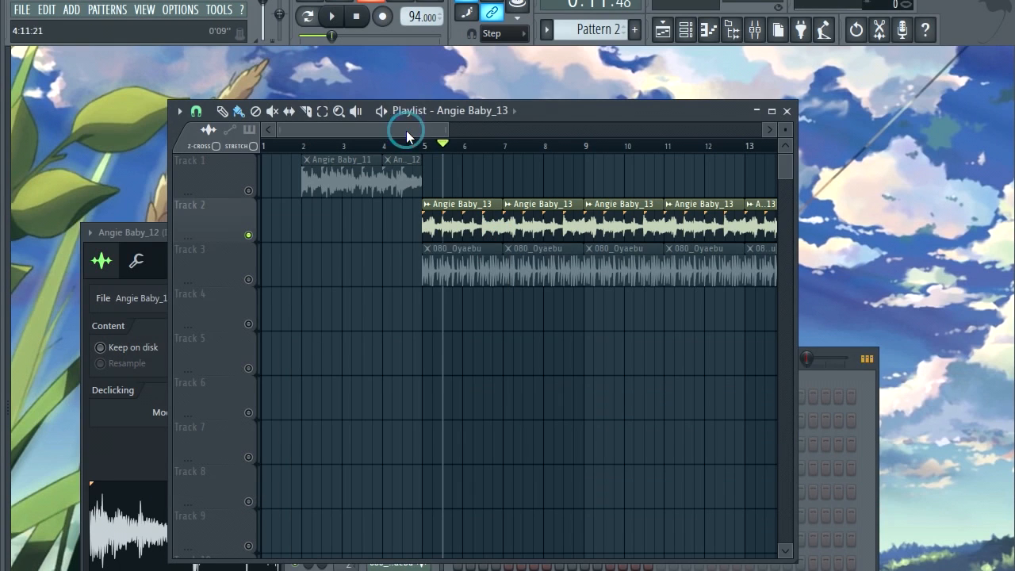
{"action": "left_click_drag", "start_coordinate": [426, 130], "coordinate": [432, 130]}
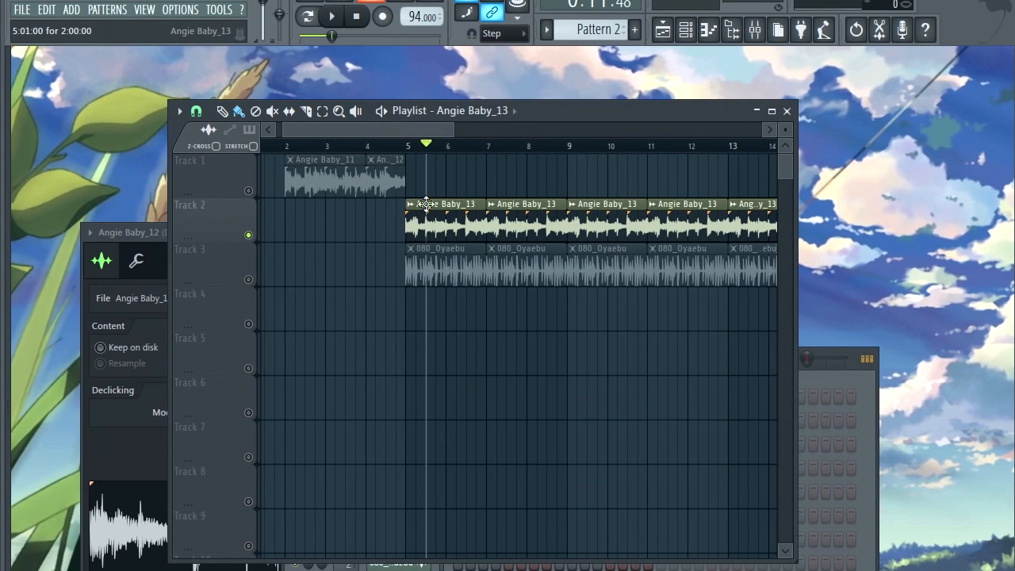
{"action": "left_click_drag", "start_coordinate": [376, 131], "coordinate": [340, 238]}
{"action": "left_click", "coordinate": [250, 193]}
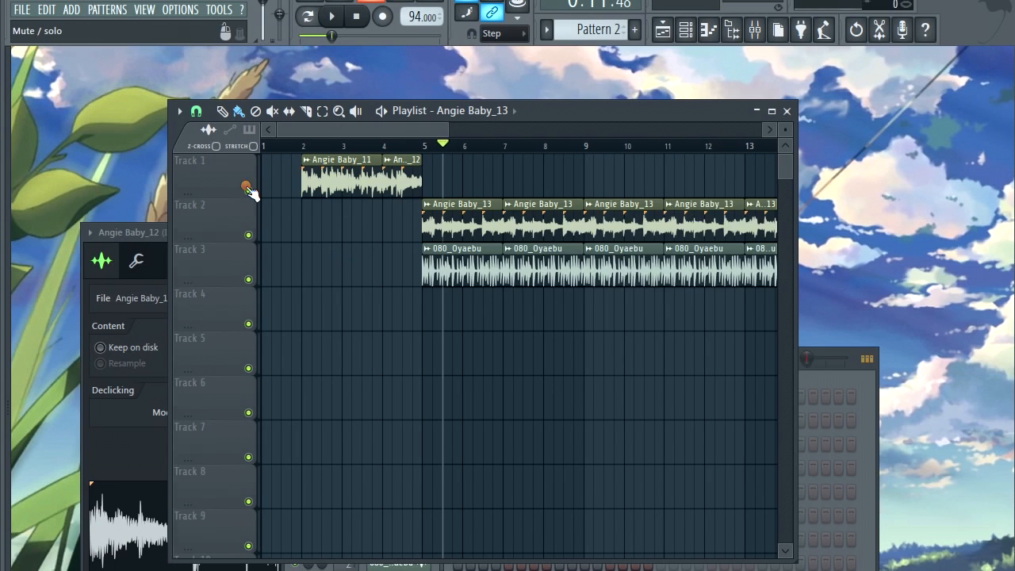
Place copies of the Angie Baby_11 and Angie Baby_12 clips on Track 4 and a copy of Angie Baby_13 on Track 5.
{"action": "left_click", "coordinate": [315, 176]}
{"action": "left_click", "coordinate": [301, 311]}
{"action": "left_click", "coordinate": [389, 176]}
{"action": "left_click", "coordinate": [386, 308]}
{"action": "left_click", "coordinate": [444, 213]}
{"action": "left_click", "coordinate": [426, 351]}
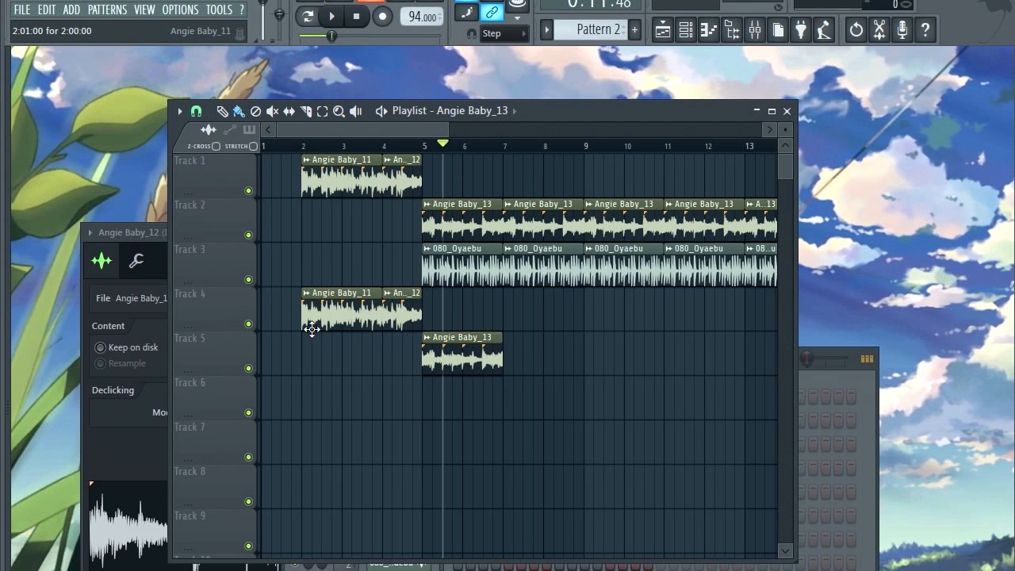
Make the three copied Angie Baby clips on Tracks 4 and 5 unique as samples.
{"action": "left_click", "coordinate": [313, 295]}
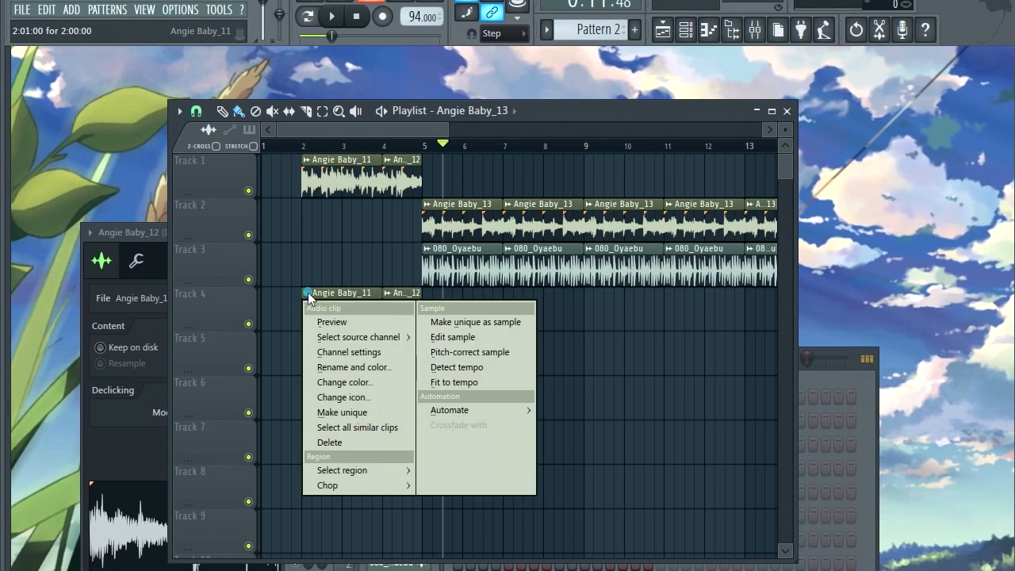
{"action": "left_click", "coordinate": [460, 322]}
{"action": "left_click", "coordinate": [388, 293]}
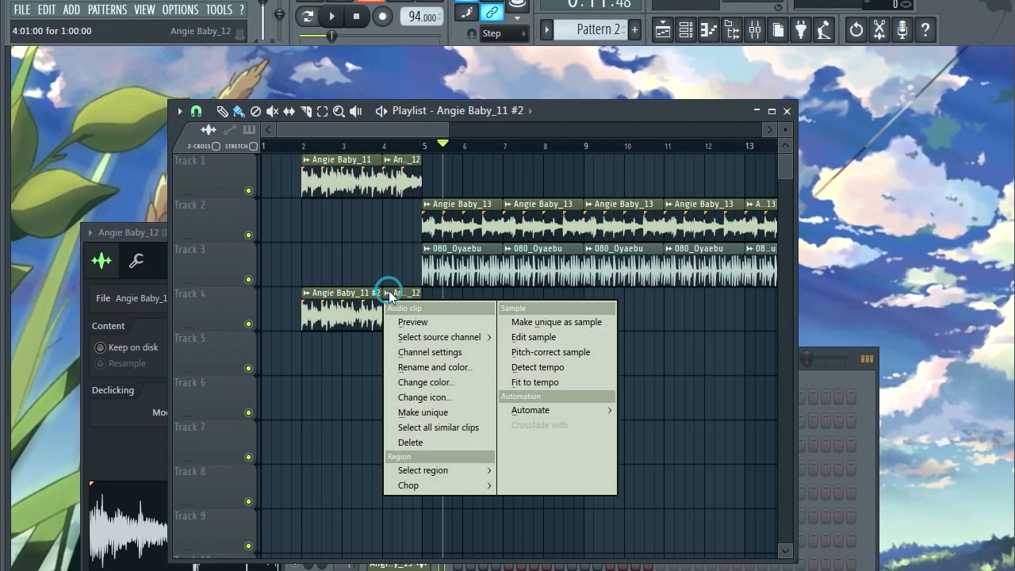
{"action": "left_click", "coordinate": [527, 322]}
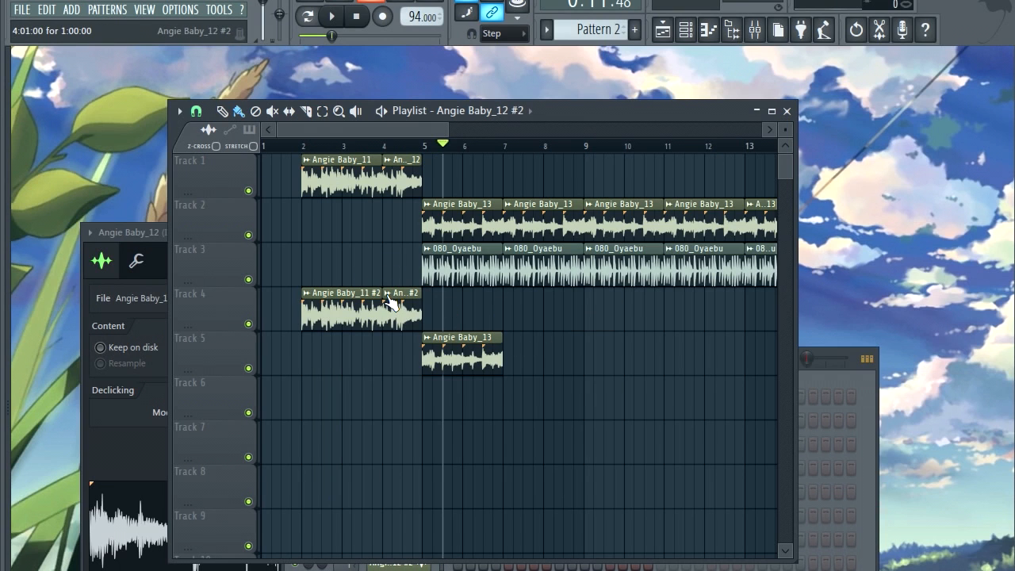
{"action": "scroll", "coordinate": [433, 344], "scroll_direction": "up", "scroll_amount": 2}
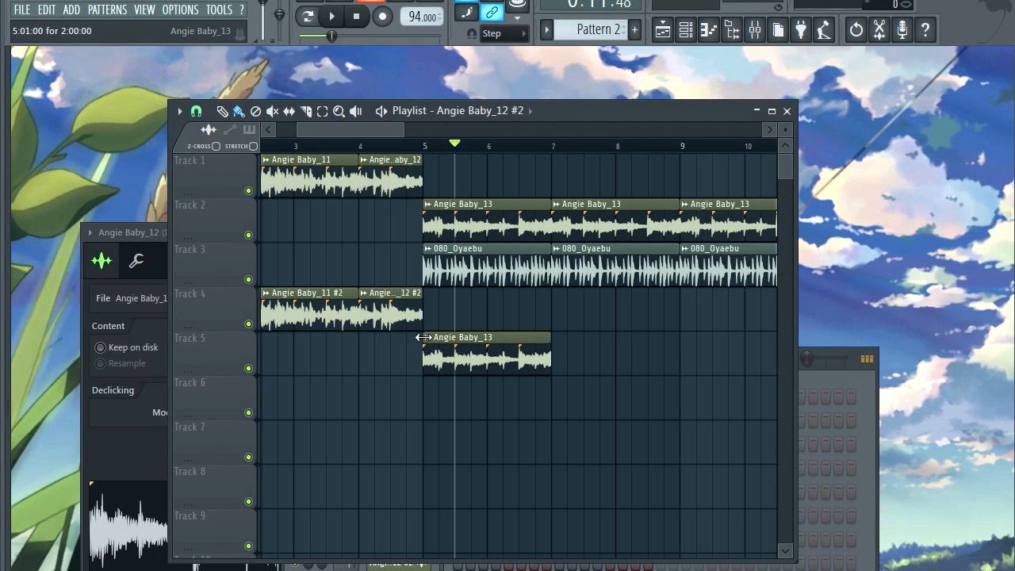
{"action": "left_click", "coordinate": [429, 344]}
{"action": "left_click", "coordinate": [555, 358]}
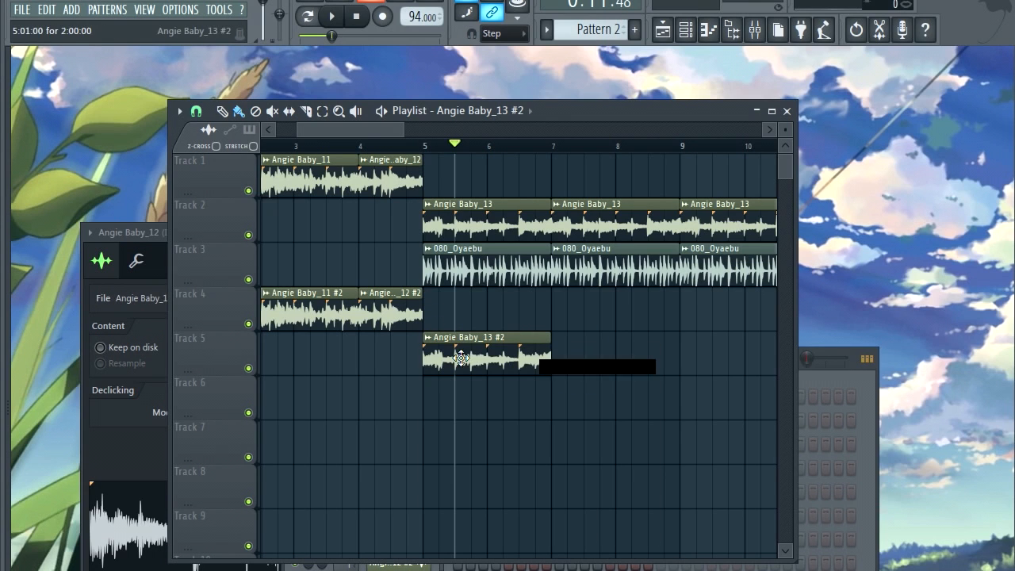
{"action": "scroll", "coordinate": [426, 363], "scroll_direction": "down", "scroll_amount": 2}
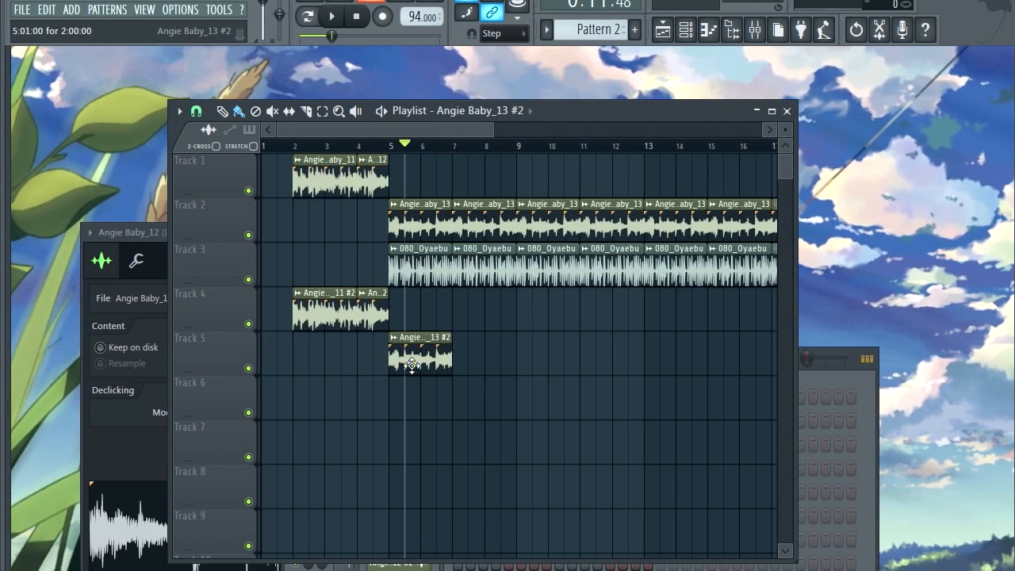
Assign the channels of the Angie Baby_11 #2, _12 #2 and _13 #2 clips to mixer track 3.
{"action": "double_click", "coordinate": [355, 320]}
{"action": "left_click", "coordinate": [581, 253]}
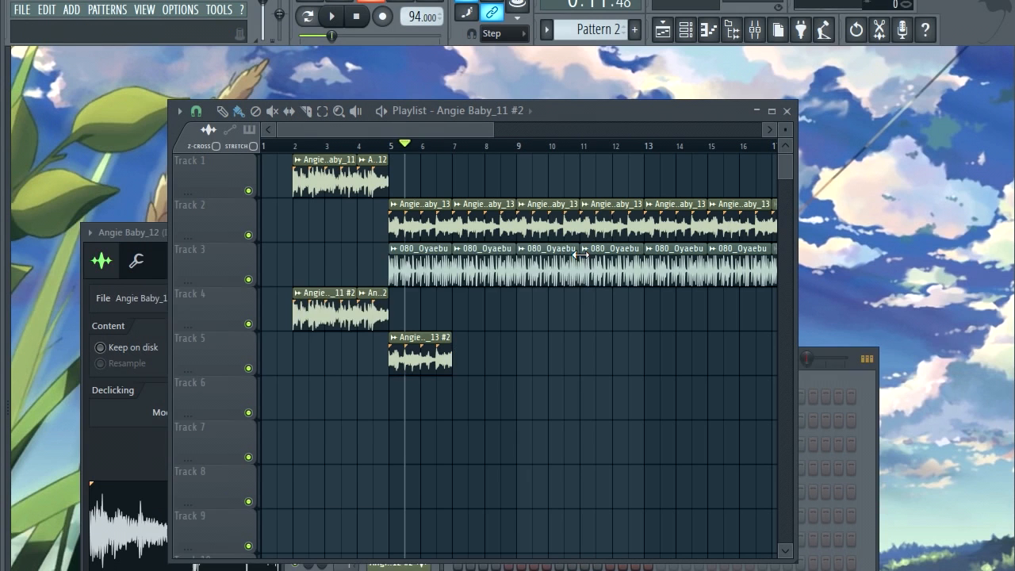
{"action": "double_click", "coordinate": [363, 299]}
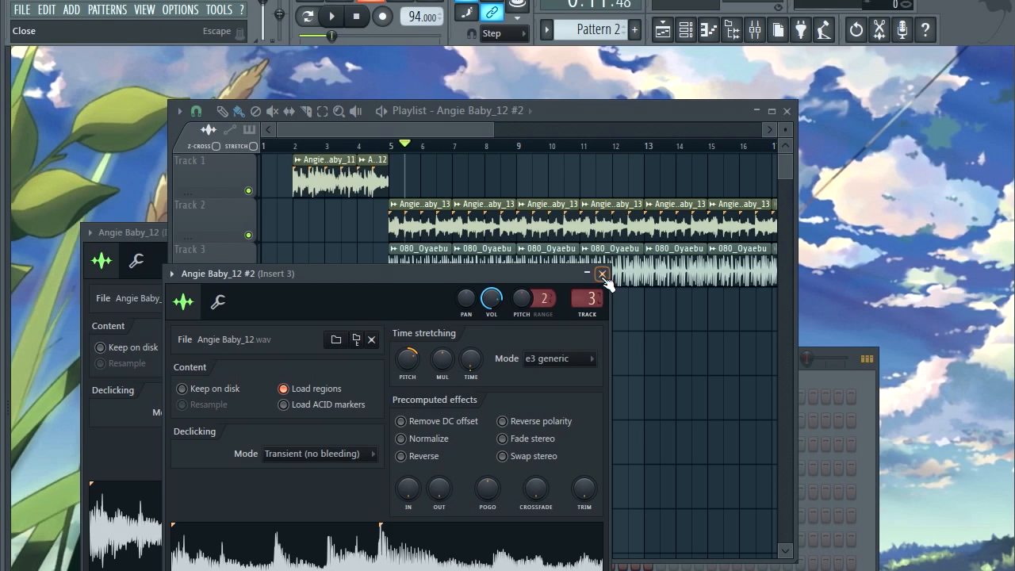
{"action": "left_click", "coordinate": [603, 274]}
{"action": "double_click", "coordinate": [499, 219]}
{"action": "left_click_drag", "start_coordinate": [443, 159], "coordinate": [443, 149]}
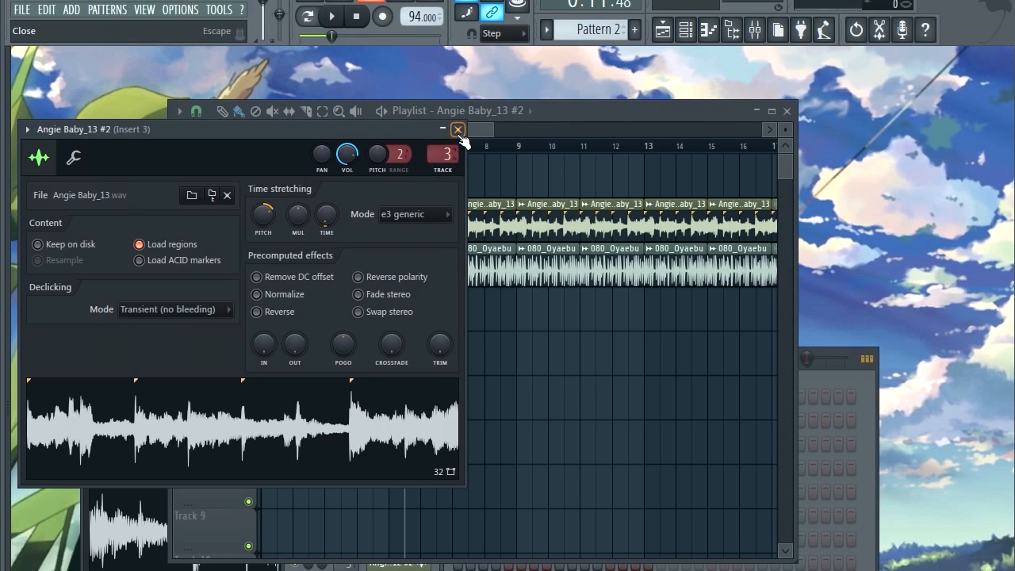
{"action": "left_click", "coordinate": [458, 130]}
Move the Angie Baby #2 clips down two tracks, to Tracks 6 and 7.
{"action": "left_click_drag", "start_coordinate": [493, 353], "coordinate": [363, 408]}
{"action": "left_click", "coordinate": [435, 356]}
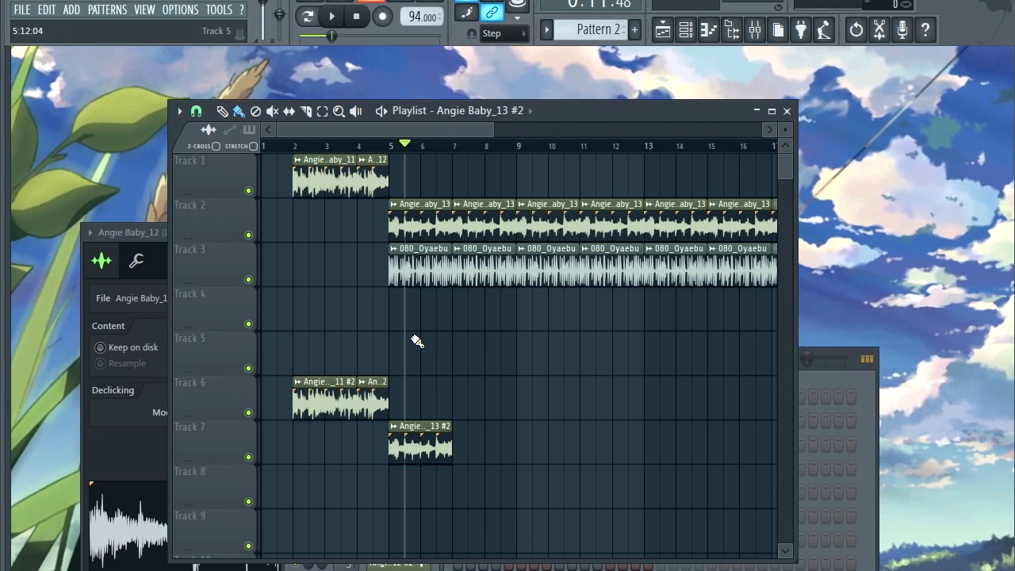
{"action": "left_click_drag", "start_coordinate": [279, 156], "coordinate": [736, 231]}
{"action": "left_click_drag", "start_coordinate": [281, 171], "coordinate": [695, 226]}
{"action": "left_click", "coordinate": [458, 381], "text": "ctrl"}
{"action": "left_click_drag", "start_coordinate": [287, 335], "coordinate": [523, 465]}
{"action": "left_click", "coordinate": [480, 402], "text": "ctrl"}
Open the mixer and rename Insert 1 as sample and Insert 2 as drums.
{"action": "left_click", "coordinate": [754, 30]}
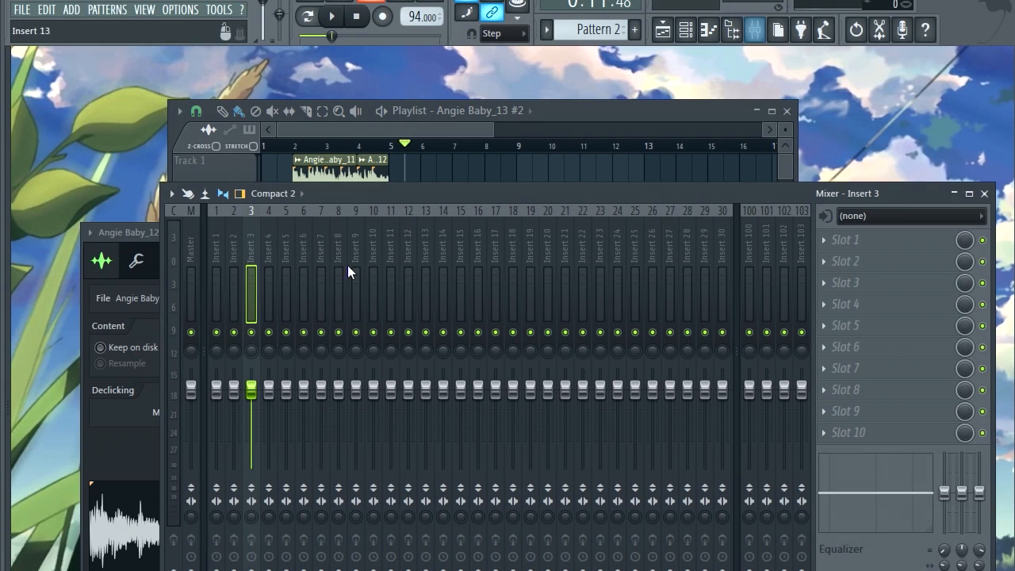
{"action": "left_click", "coordinate": [219, 246]}
{"action": "double_click", "coordinate": [219, 244]}
{"action": "type", "text": "sample"}
{"action": "key", "text": "Return"}
{"action": "left_click", "coordinate": [230, 250]}
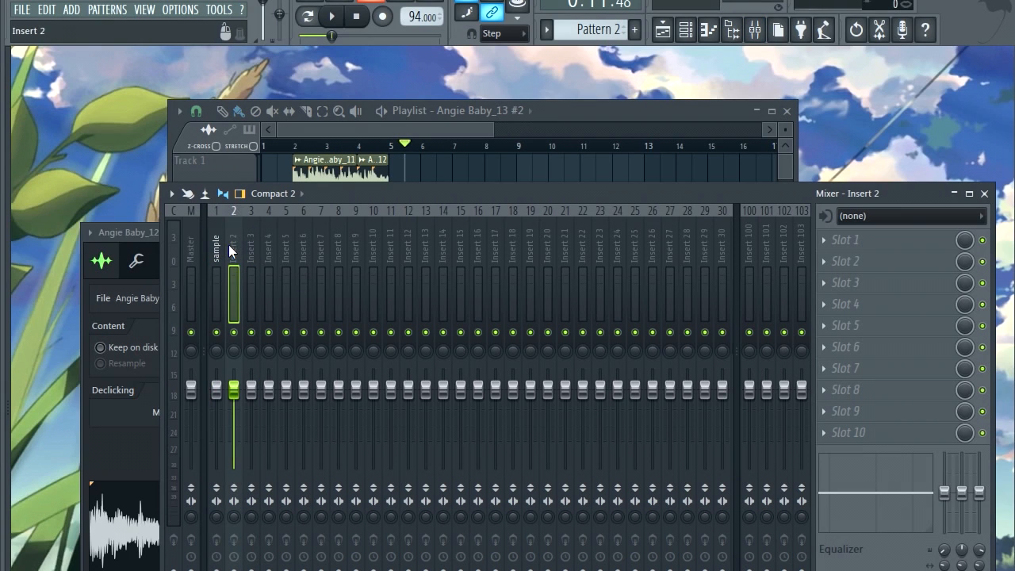
{"action": "double_click", "coordinate": [232, 250]}
{"action": "type", "text": "drums"}
{"action": "key", "text": "Return"}
Rename mixer Insert 3 as sample with bass.
{"action": "left_click", "coordinate": [247, 246]}
{"action": "double_click", "coordinate": [246, 252]}
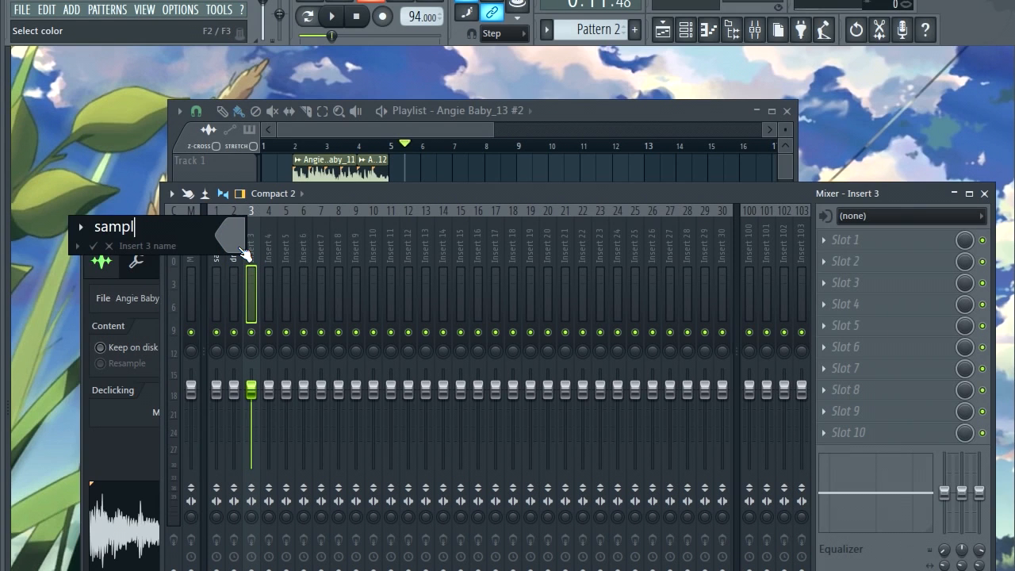
{"action": "type", "text": "sample with bass"}
{"action": "key", "text": "Return"}
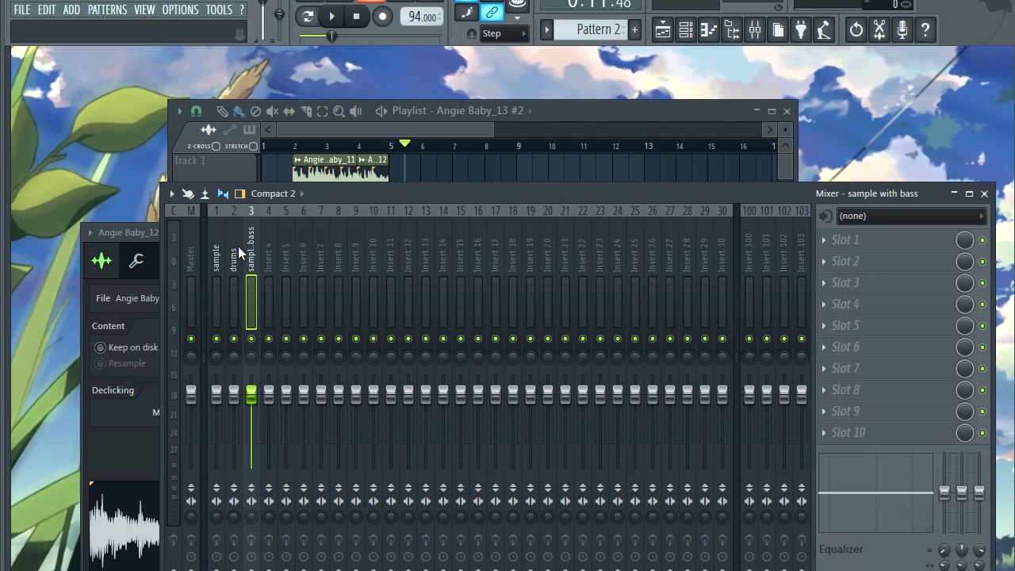
Solo Playlist Track 1 with playback starting at bar 2, and load Fruity parametric EQ 2 on the sample insert.
{"action": "left_click", "coordinate": [217, 259]}
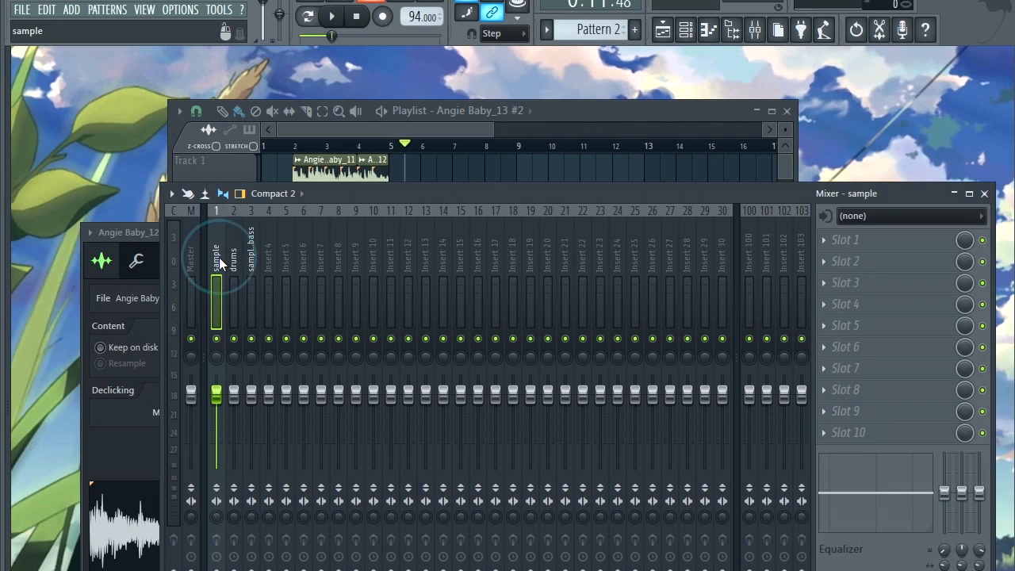
{"action": "left_click", "coordinate": [330, 130]}
{"action": "left_click", "coordinate": [291, 145]}
{"action": "right_click", "coordinate": [248, 191]}
{"action": "key", "text": "space"}
{"action": "key", "text": "space"}
{"action": "left_click", "coordinate": [755, 31]}
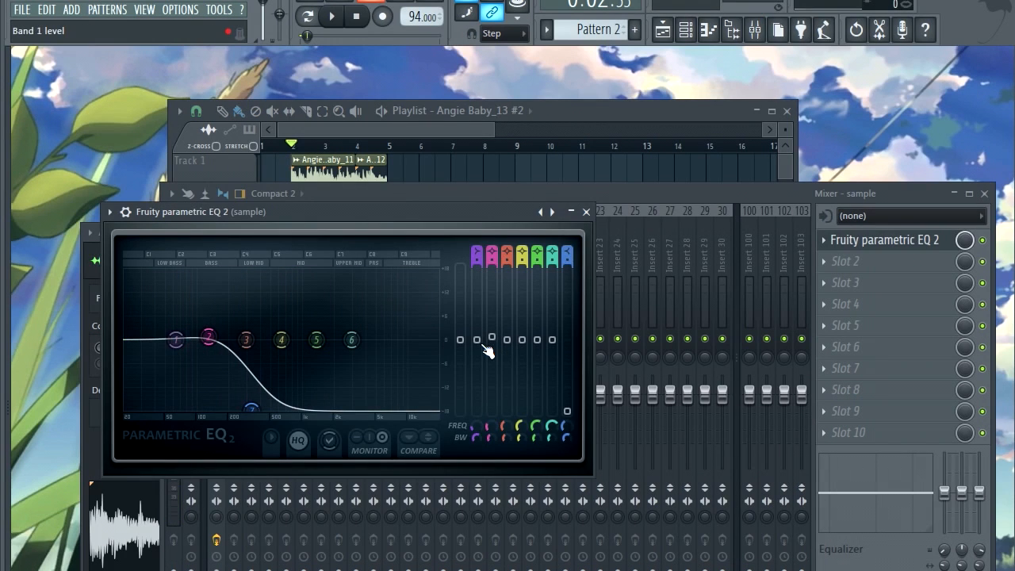
Change band 1 of the sample EQ to high pass, raise its cutoff to 330 Hz, and play the sample.
{"action": "right_click", "coordinate": [176, 341]}
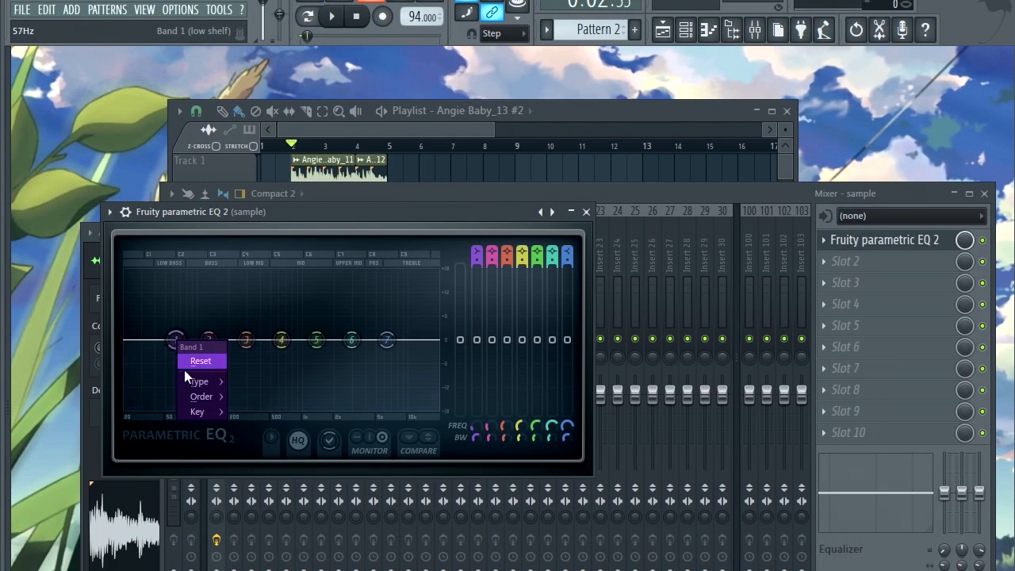
{"action": "mouse_move", "coordinate": [188, 381]}
{"action": "left_click", "coordinate": [256, 425]}
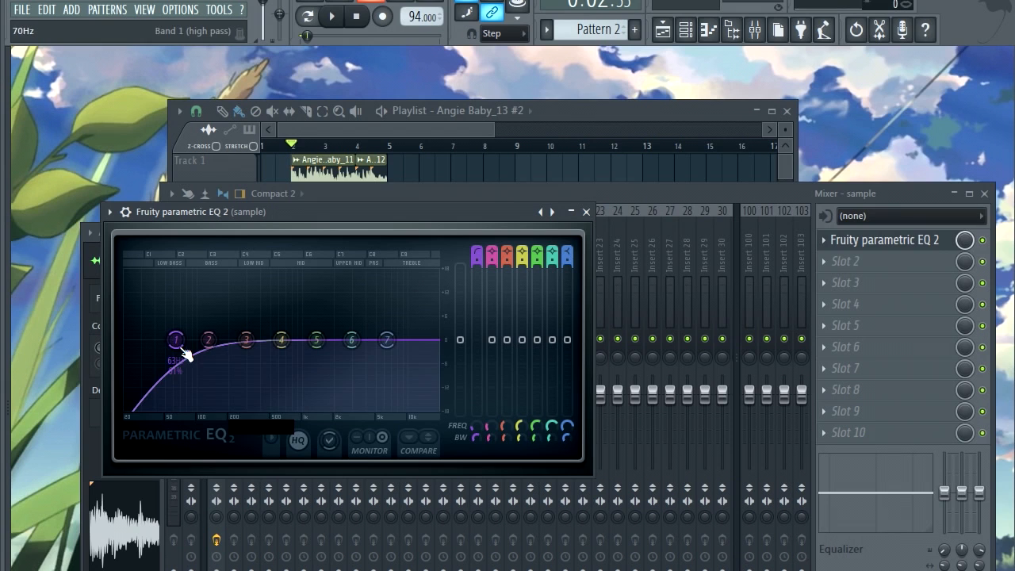
{"action": "left_click_drag", "start_coordinate": [176, 341], "coordinate": [253, 341]}
{"action": "key", "text": "space"}
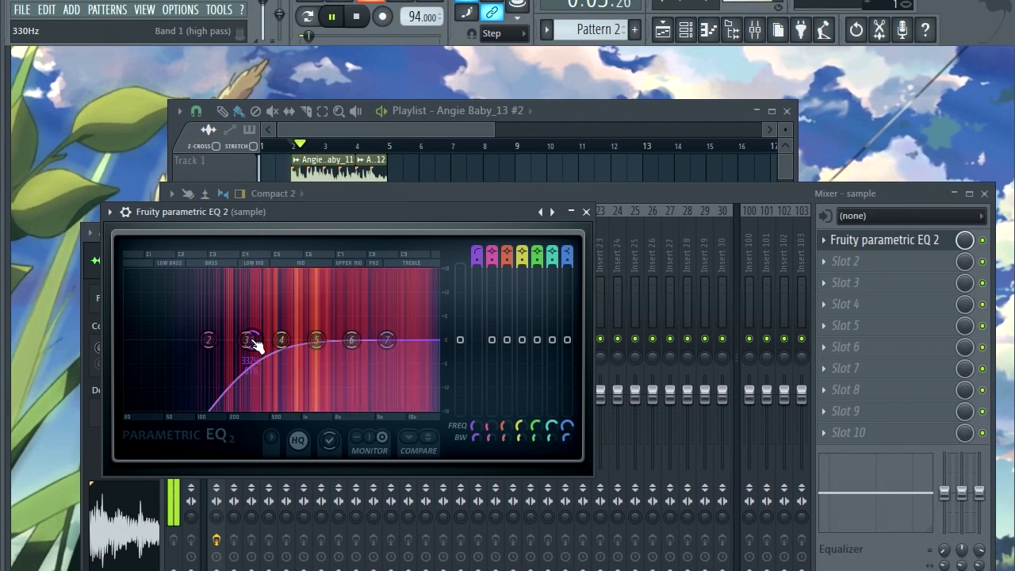
Lower the band 1 high-pass cutoff to 250 Hz, play the sample, and close the EQ.
{"action": "key", "text": "space"}
{"action": "left_click_drag", "start_coordinate": [254, 344], "coordinate": [240, 344]}
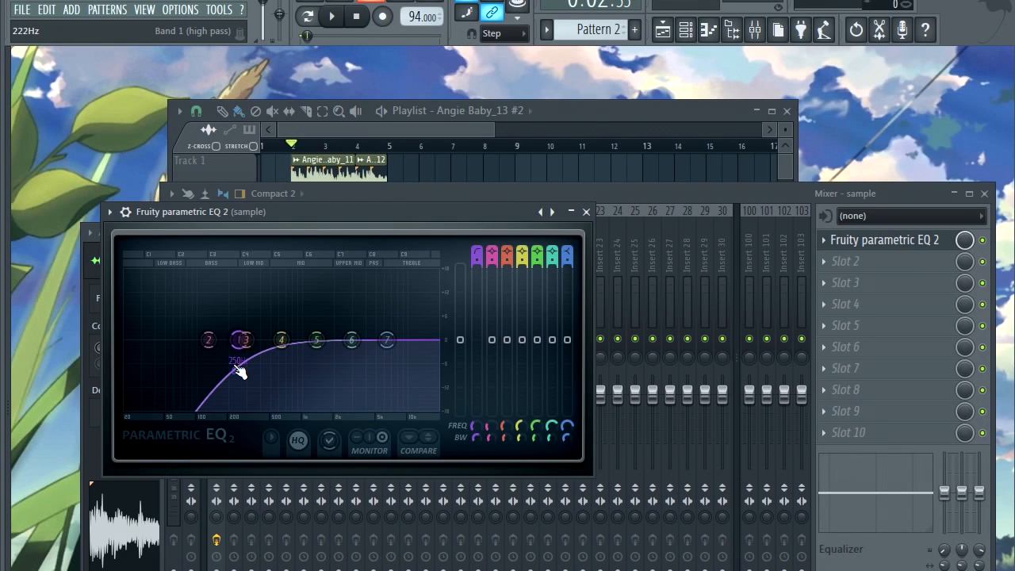
{"action": "key", "text": "space"}
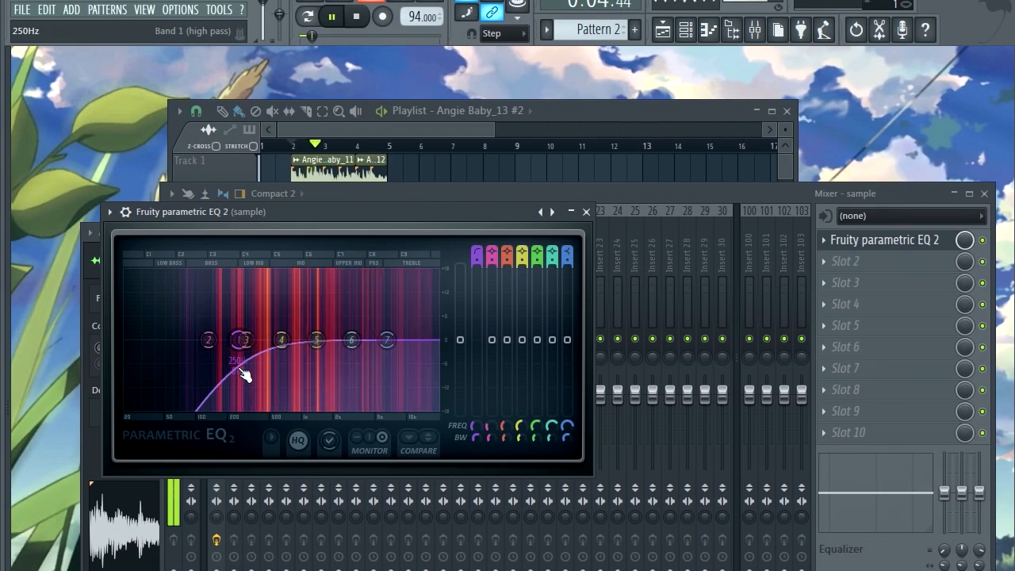
{"action": "key", "text": "space"}
{"action": "key", "text": "Escape"}
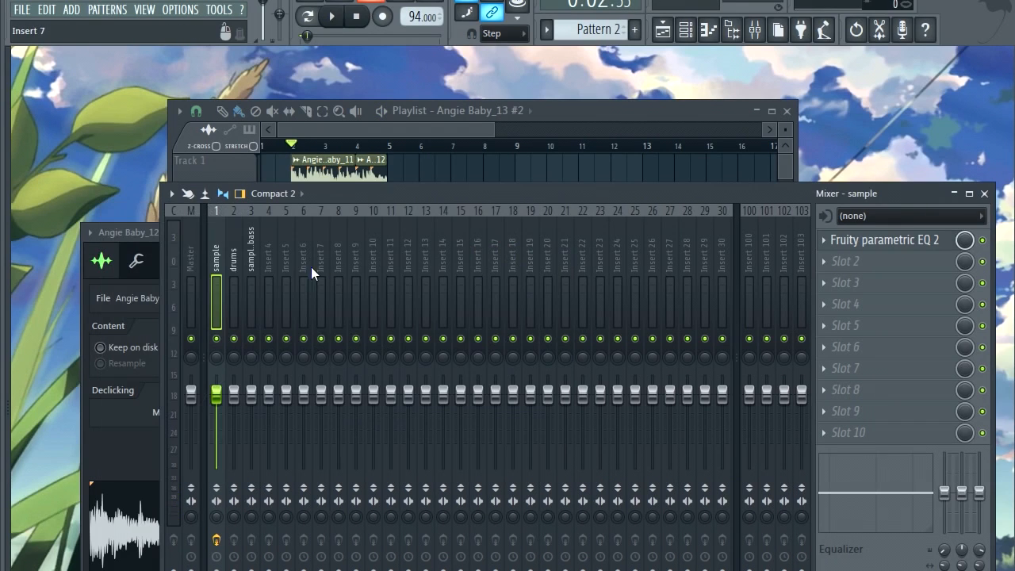
Add Fruity Parametric EQ 2 to the first effect slot of the sample with bass insert.
{"action": "left_click", "coordinate": [254, 249]}
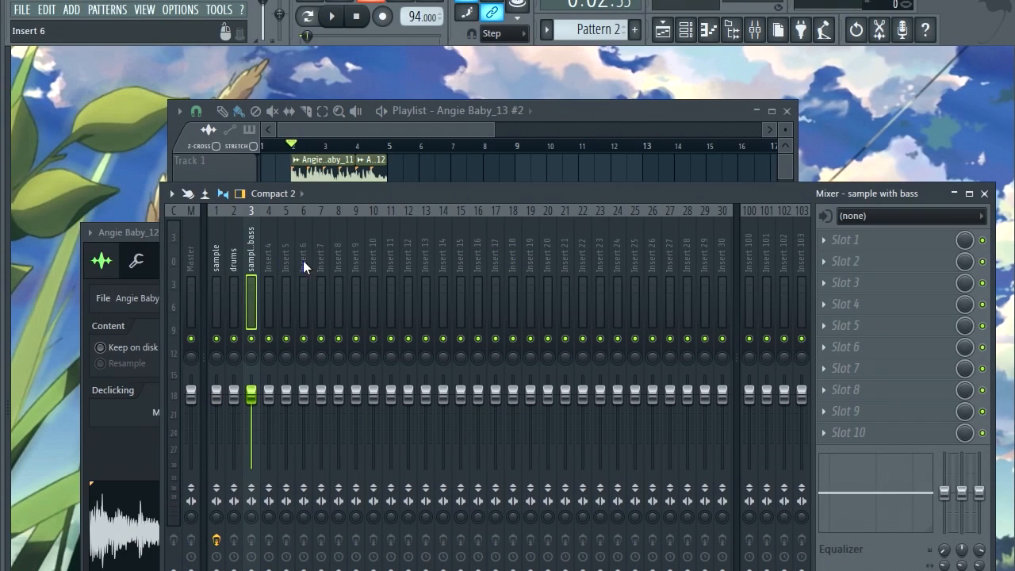
{"action": "left_click", "coordinate": [827, 240]}
{"action": "mouse_move", "coordinate": [827, 239]}
{"action": "mouse_move", "coordinate": [796, 456]}
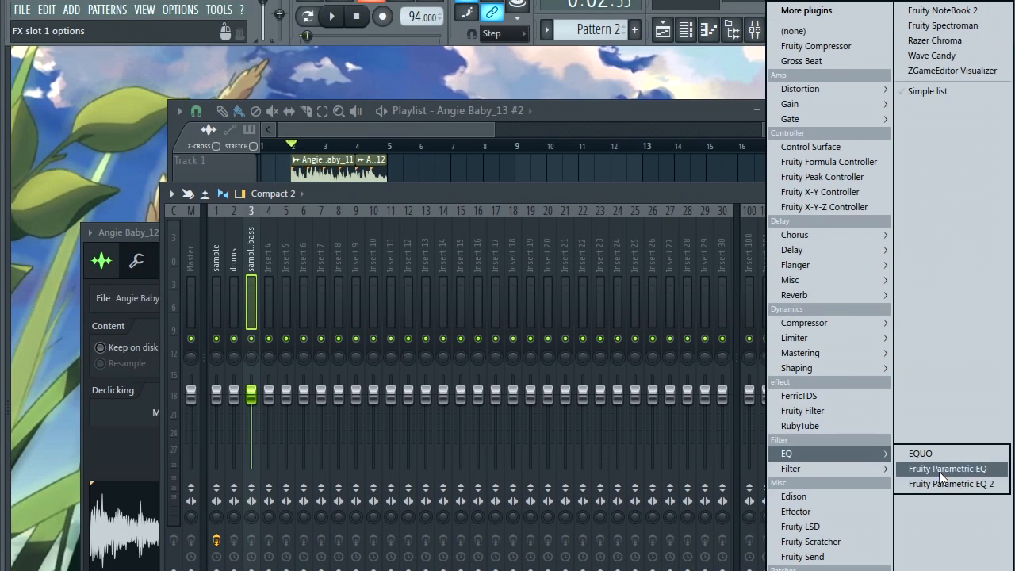
{"action": "left_click", "coordinate": [944, 485]}
{"action": "left_click_drag", "start_coordinate": [257, 131], "coordinate": [476, 243]}
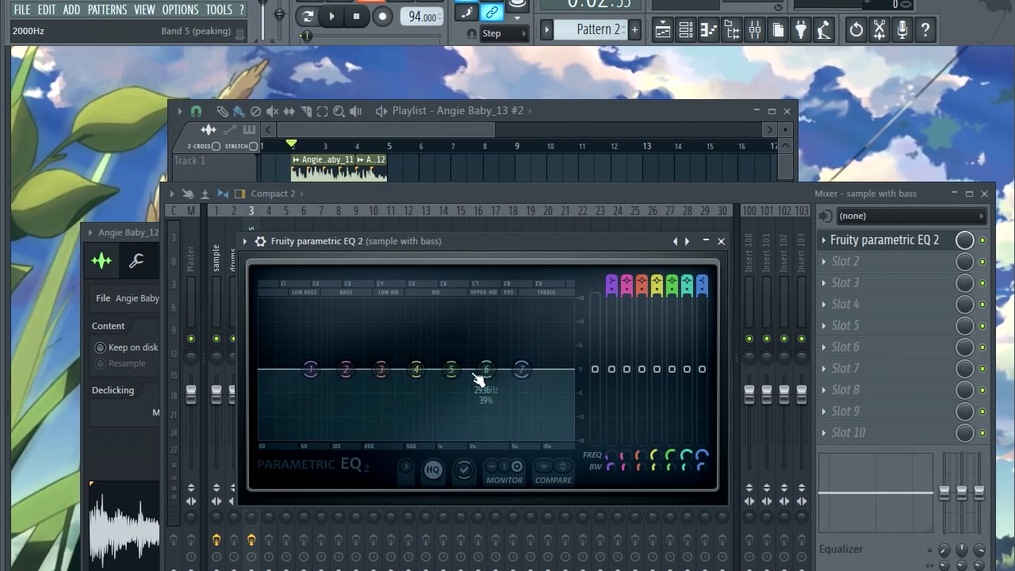
Change band 7 of the sample with bass EQ to low pass and lower its cutoff into the low mids.
{"action": "right_click", "coordinate": [522, 370]}
{"action": "mouse_move", "coordinate": [555, 415]}
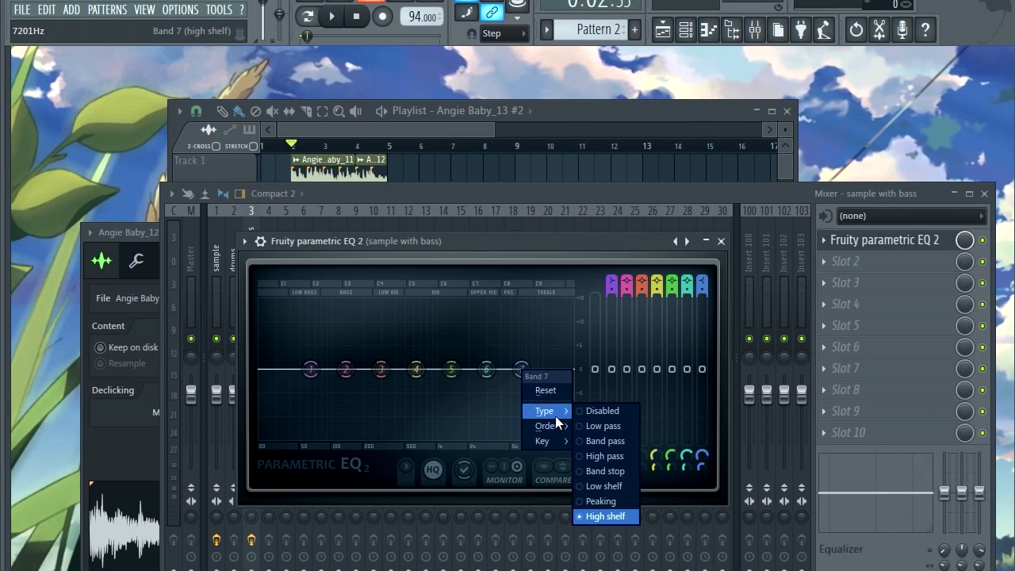
{"action": "left_click", "coordinate": [603, 426]}
{"action": "left_click_drag", "start_coordinate": [506, 369], "coordinate": [382, 369]}
{"action": "key", "text": "space"}
{"action": "key", "text": "space"}
Solo Track 6 and, while it plays, boost band 2 slightly in the low bass of the sample with bass EQ.
{"action": "left_click", "coordinate": [358, 126]}
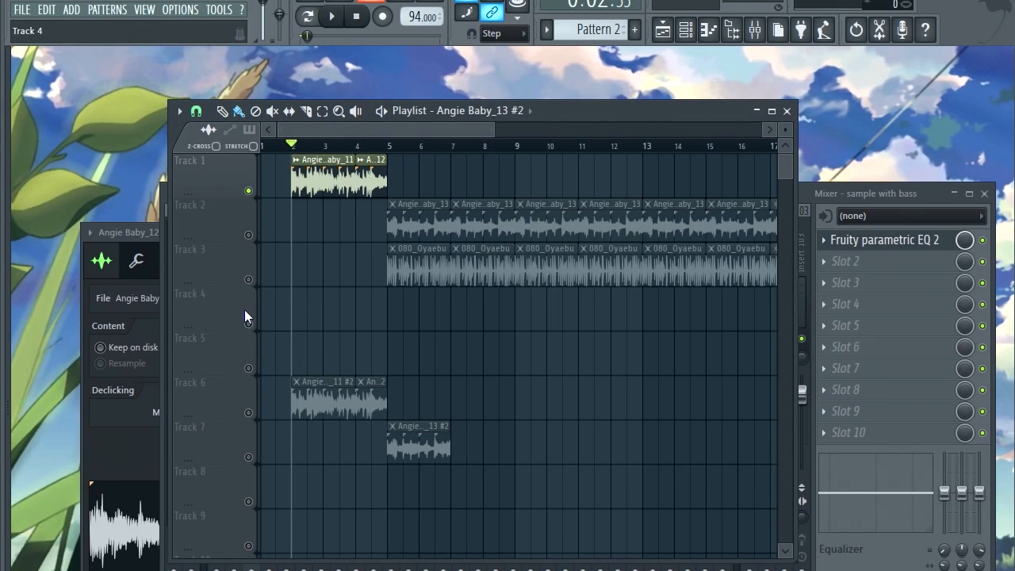
{"action": "right_click", "coordinate": [249, 412]}
{"action": "key", "text": "space"}
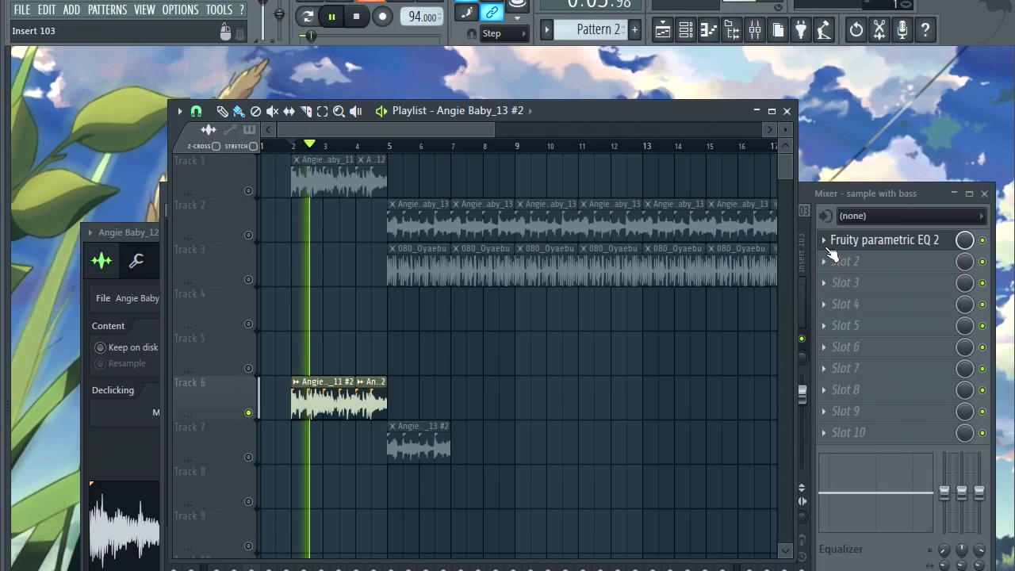
{"action": "left_click", "coordinate": [873, 240]}
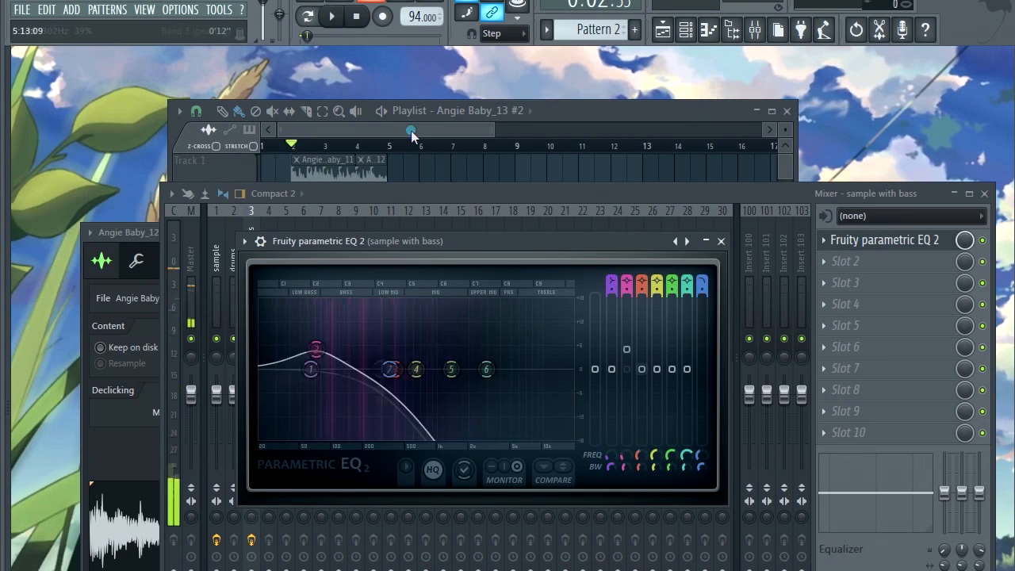
{"action": "left_click", "coordinate": [410, 132]}
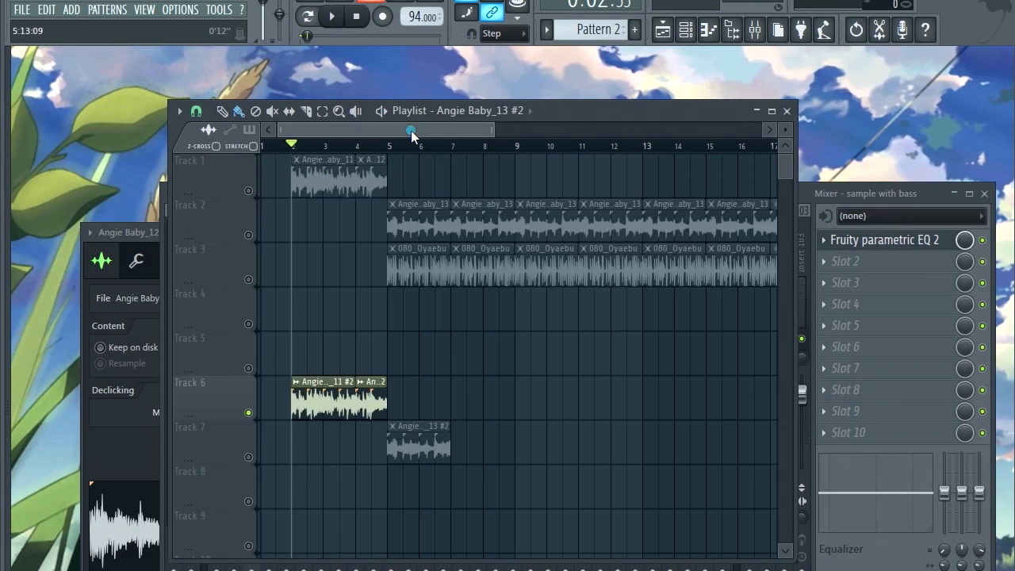
Open FL Keys from the channel rack, play two Cs an octave apart and notes descending from B to C, and close it.
{"action": "double_click", "coordinate": [324, 393]}
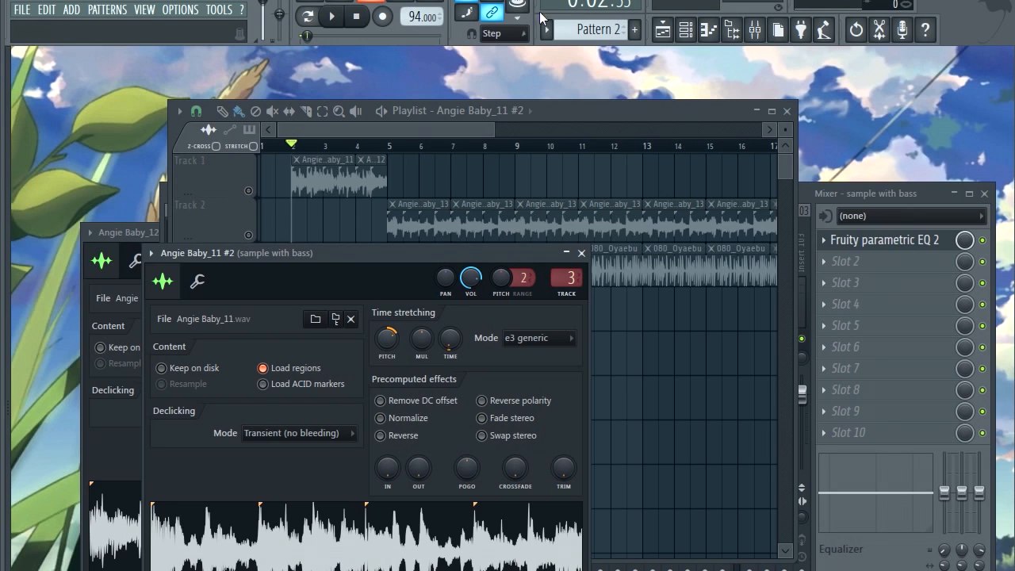
{"action": "left_click", "coordinate": [686, 30]}
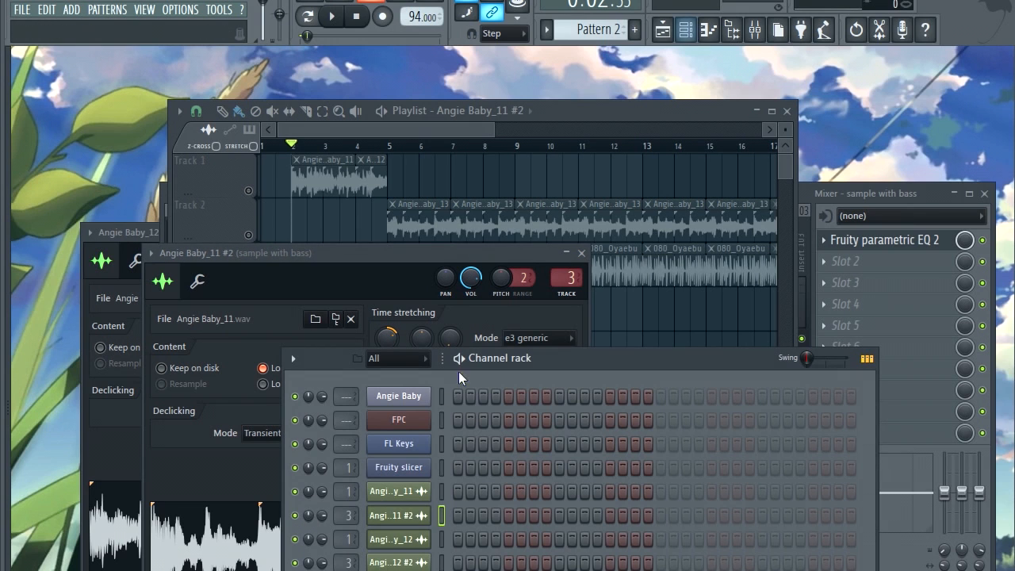
{"action": "left_click", "coordinate": [397, 444]}
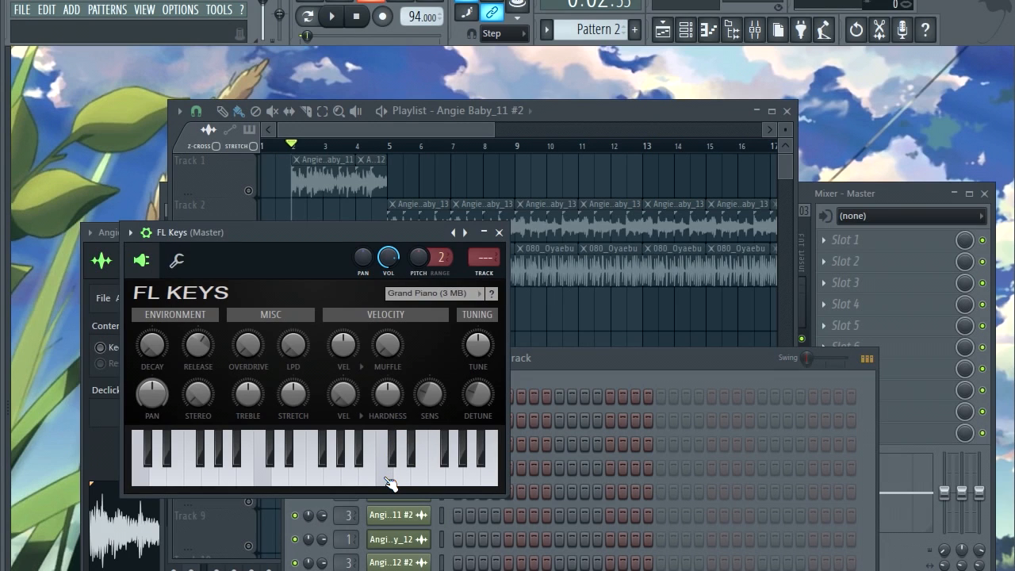
{"action": "left_click", "coordinate": [389, 484]}
{"action": "left_click", "coordinate": [264, 476]}
{"action": "left_click", "coordinate": [370, 479]}
{"action": "left_click", "coordinate": [332, 476]}
{"action": "left_click", "coordinate": [280, 475]}
{"action": "left_click", "coordinate": [261, 481]}
{"action": "left_click", "coordinate": [268, 483]}
{"action": "left_click", "coordinate": [499, 232]}
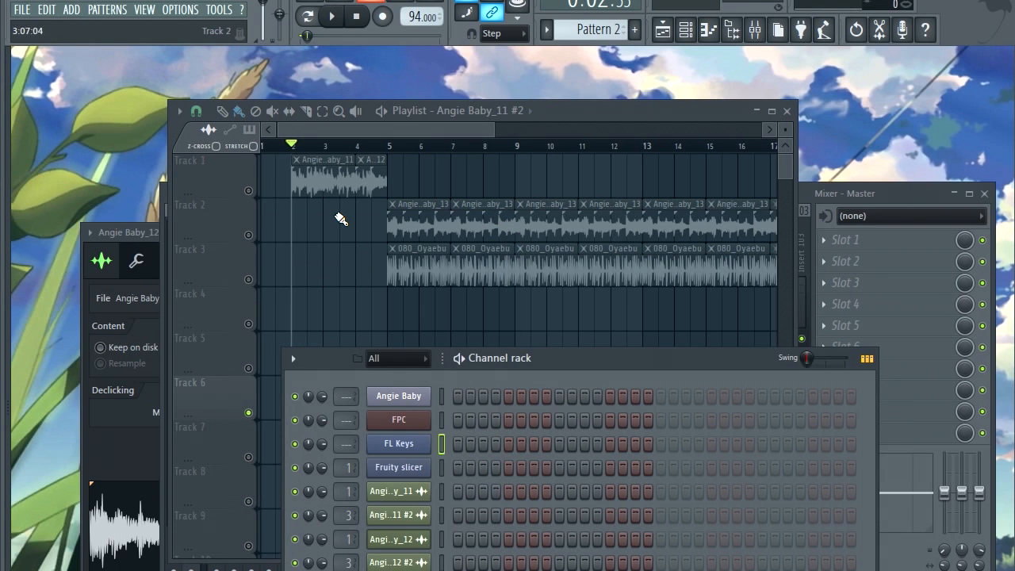
Check the pitch setting of the Angie Baby_11 #2 clip, close its settings and audition the soloed Track 6.
{"action": "left_click", "coordinate": [408, 129]}
{"action": "double_click", "coordinate": [309, 391]}
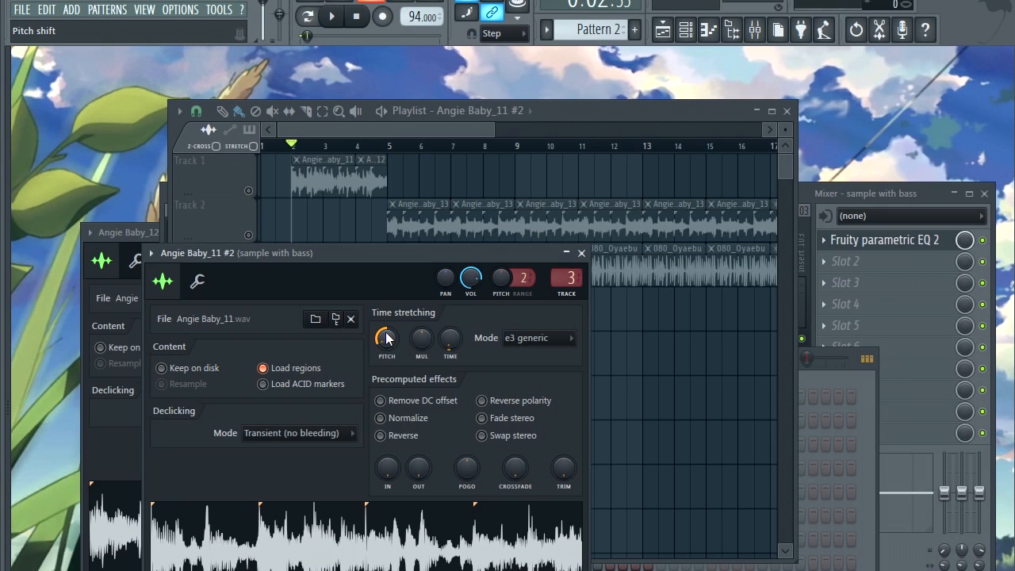
{"action": "left_click", "coordinate": [581, 253]}
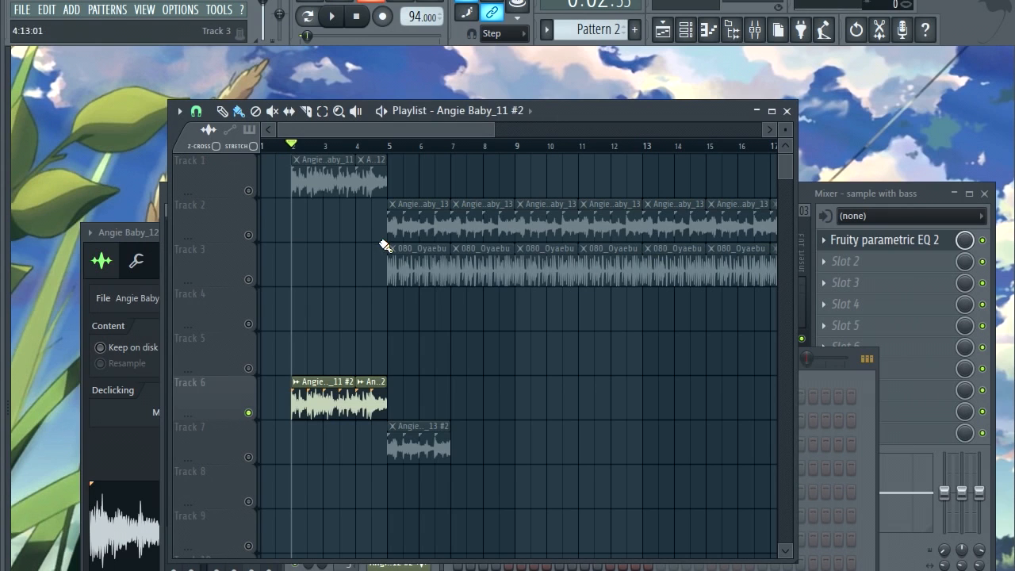
{"action": "key", "text": "space"}
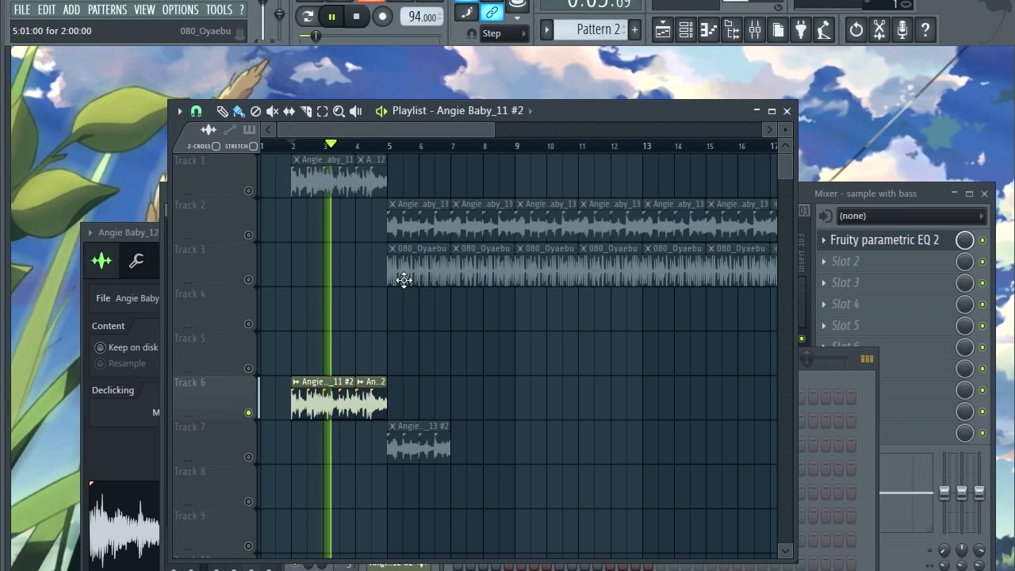
{"action": "key", "text": "space"}
Set the time-stretching pitch of the Angie Baby_12 #2 clip to -600 cents and return to the playlist to audition it.
{"action": "double_click", "coordinate": [366, 393]}
{"action": "left_click_drag", "start_coordinate": [402, 363], "coordinate": [403, 349]}
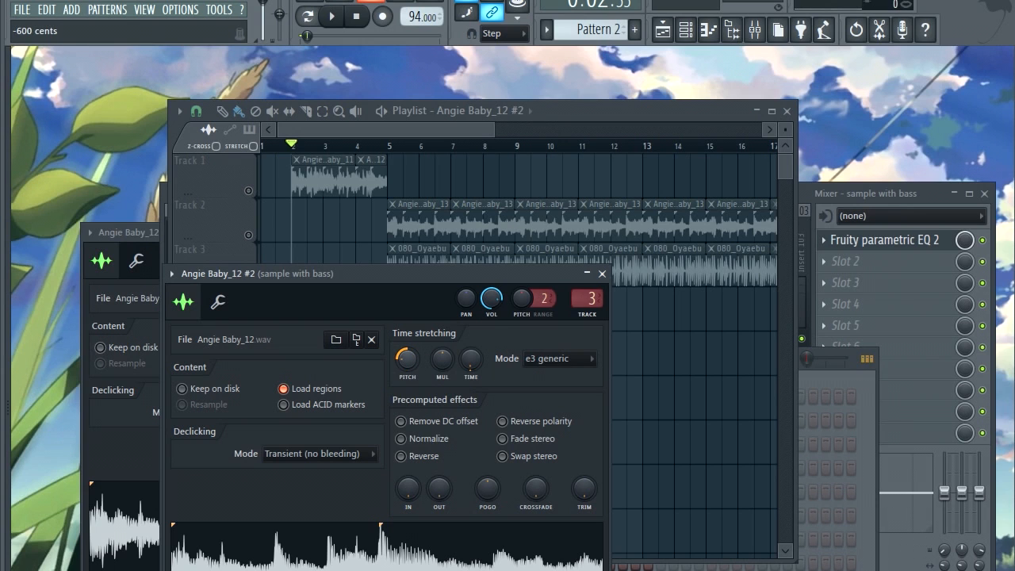
{"action": "left_click", "coordinate": [361, 133]}
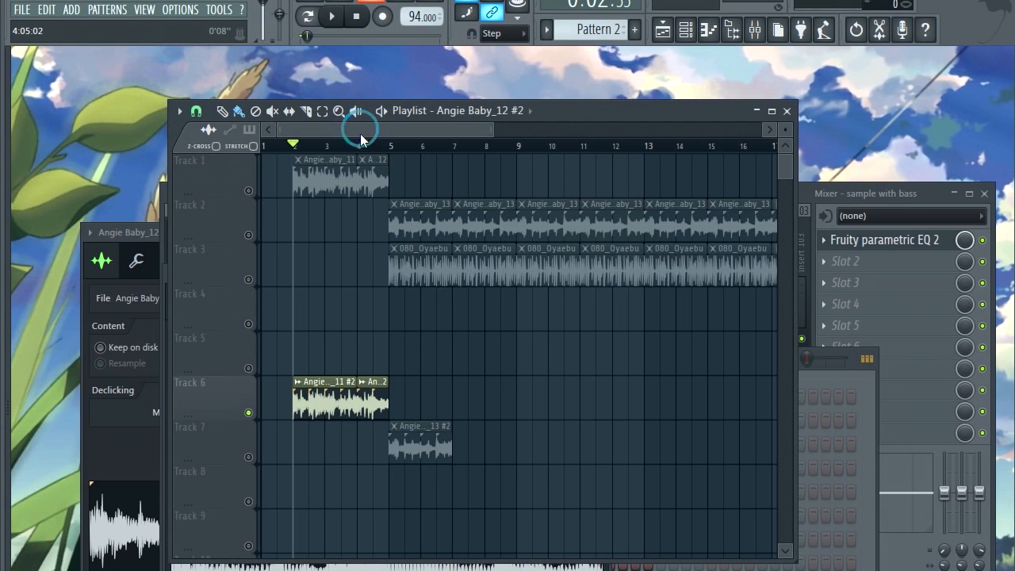
{"action": "left_click", "coordinate": [357, 146]}
{"action": "key", "text": "space"}
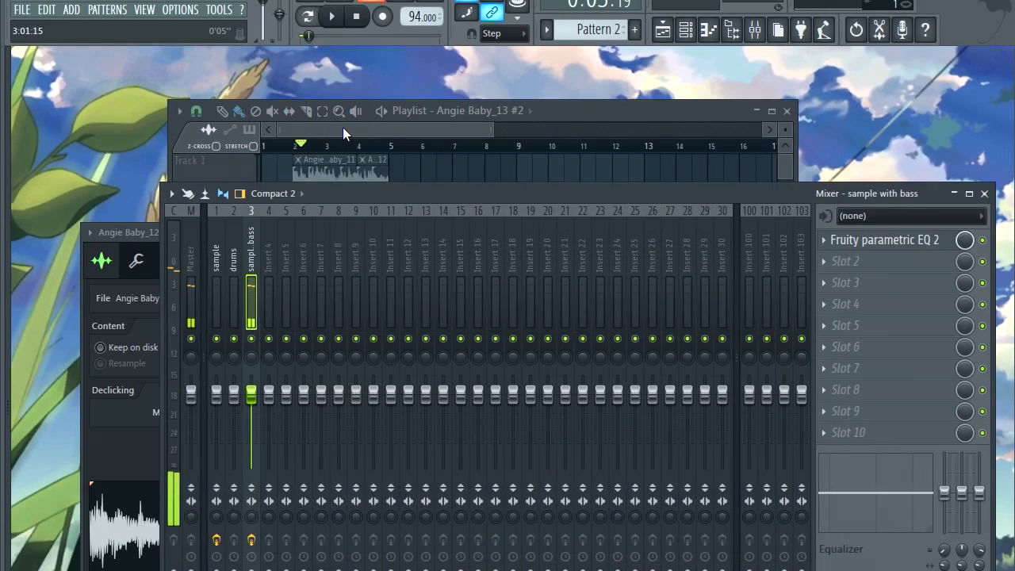
Enable all playlist tracks again and play the arrangement from near the start while checking the insert levels in the mixer.
{"action": "left_click", "coordinate": [343, 129]}
{"action": "right_click", "coordinate": [250, 190]}
{"action": "right_click", "coordinate": [250, 189]}
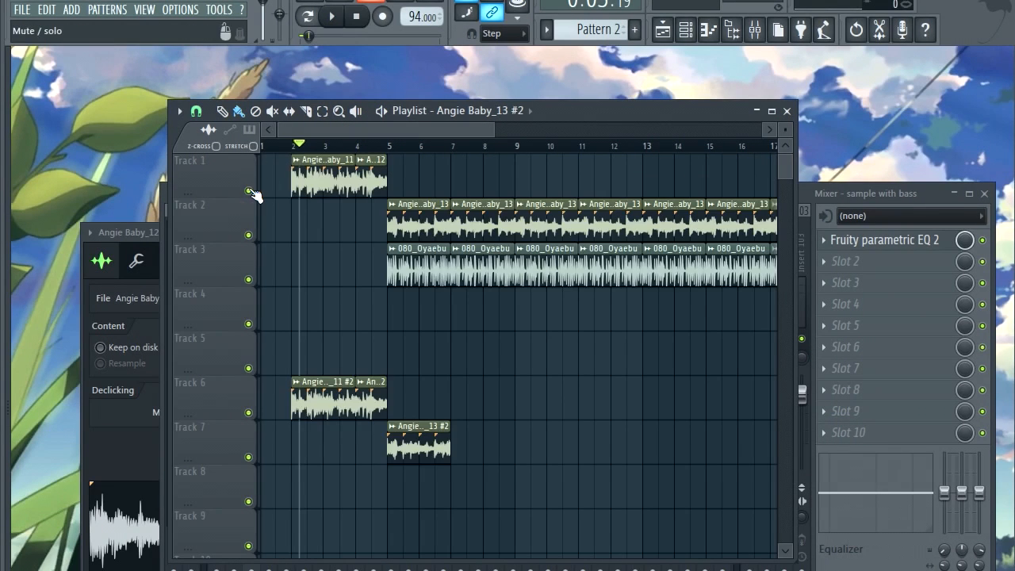
{"action": "left_click", "coordinate": [279, 148]}
{"action": "key", "text": "space"}
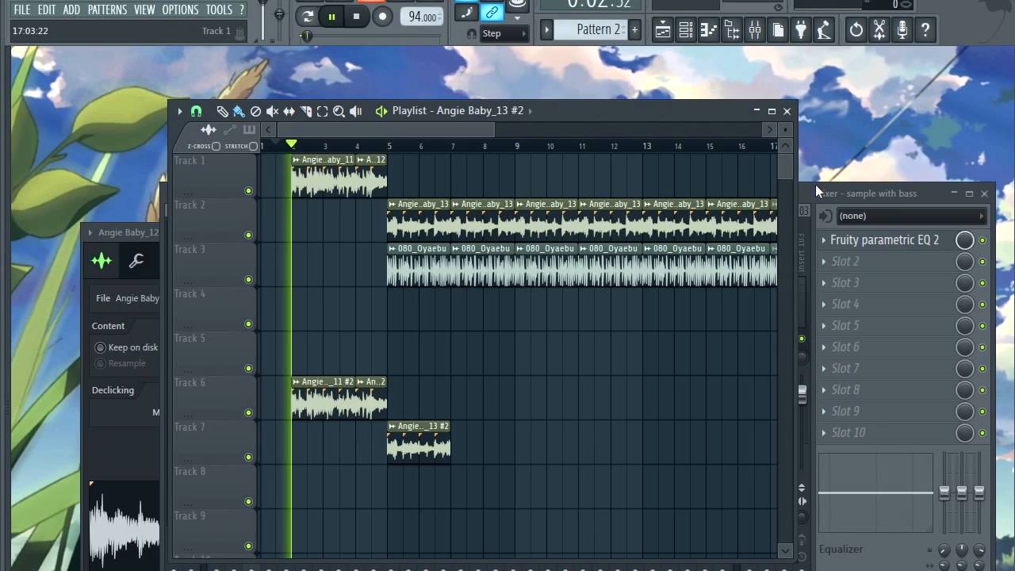
{"action": "left_click_drag", "start_coordinate": [813, 193], "coordinate": [165, 193]}
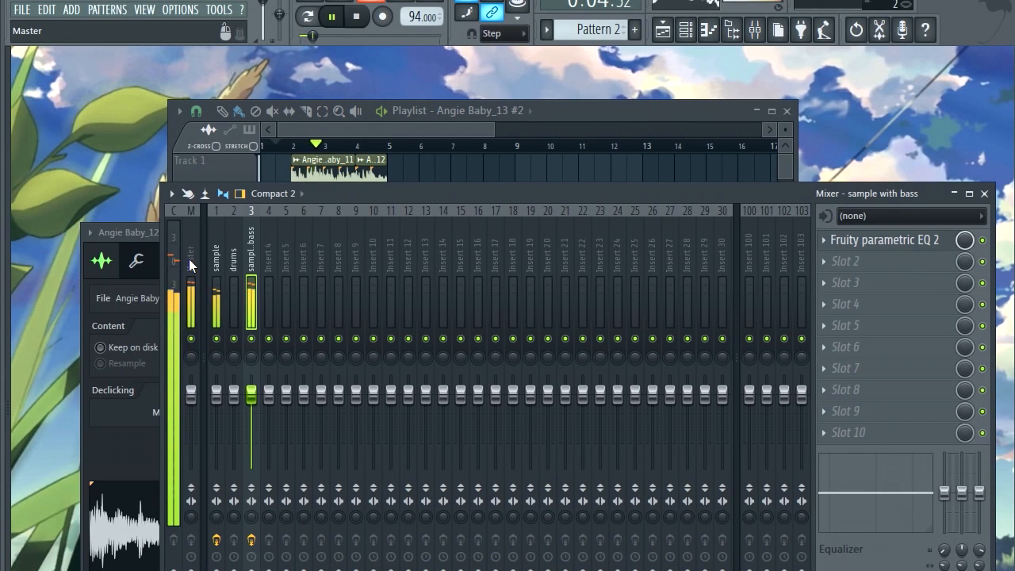
{"action": "left_click", "coordinate": [348, 128]}
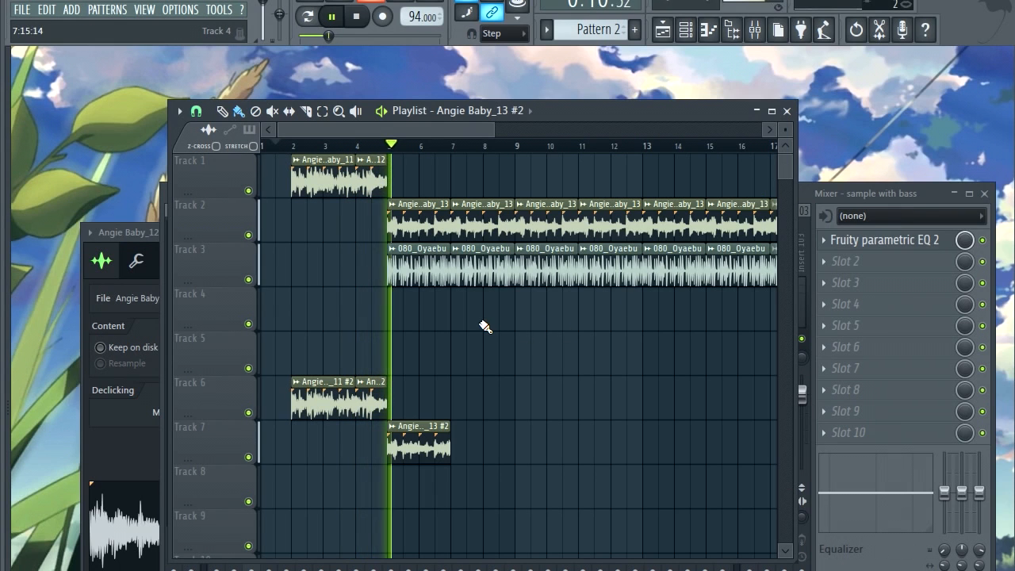
Fill Track 7 with repeated Angie Baby_13 #2 clips from bar 7 up to bar 21, matching the layers on Tracks 2 and 3.
{"action": "mouse_move", "coordinate": [460, 432]}
{"action": "left_mouse_down"}
{"action": "mouse_move", "coordinate": [709, 424]}
{"action": "mouse_move", "coordinate": [725, 404]}
{"action": "mouse_move", "coordinate": [714, 381]}
{"action": "left_mouse_up"}
{"action": "scroll", "coordinate": [685, 336], "scroll_direction": "down", "scroll_amount": 2}
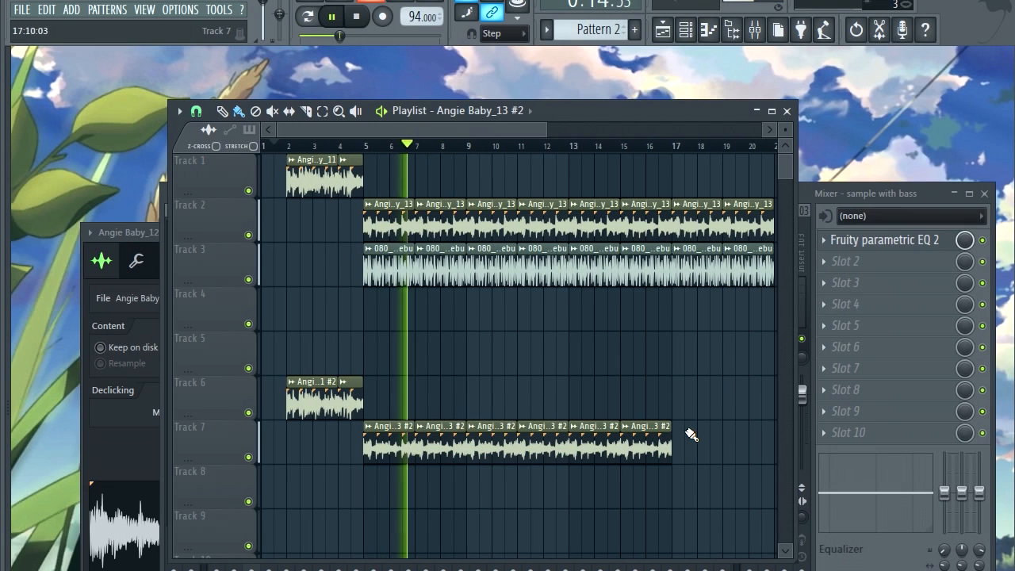
{"action": "mouse_move", "coordinate": [683, 429]}
{"action": "left_mouse_down"}
{"action": "mouse_move", "coordinate": [754, 424]}
{"action": "mouse_move", "coordinate": [742, 409]}
{"action": "left_mouse_up"}
{"action": "scroll", "coordinate": [682, 377], "scroll_direction": "down", "scroll_amount": 1}
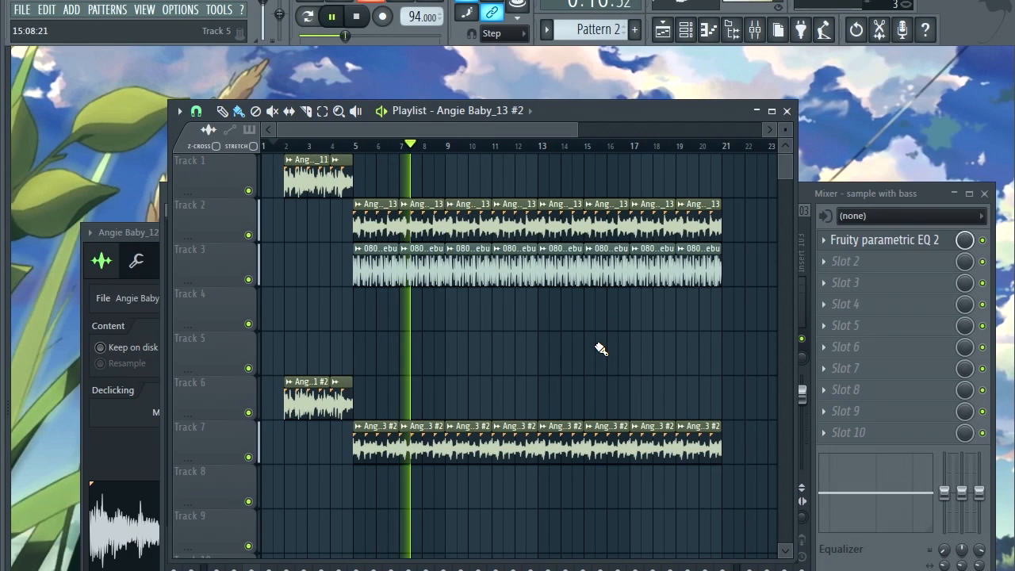
Mute Tracks 6 and 7, play from bar 5, and unmute Track 7 during playback to compare with and without the bass layer.
{"action": "key", "text": "space"}
{"action": "left_click", "coordinate": [249, 457]}
{"action": "left_click", "coordinate": [248, 413]}
{"action": "left_click", "coordinate": [351, 143]}
{"action": "key", "text": "space"}
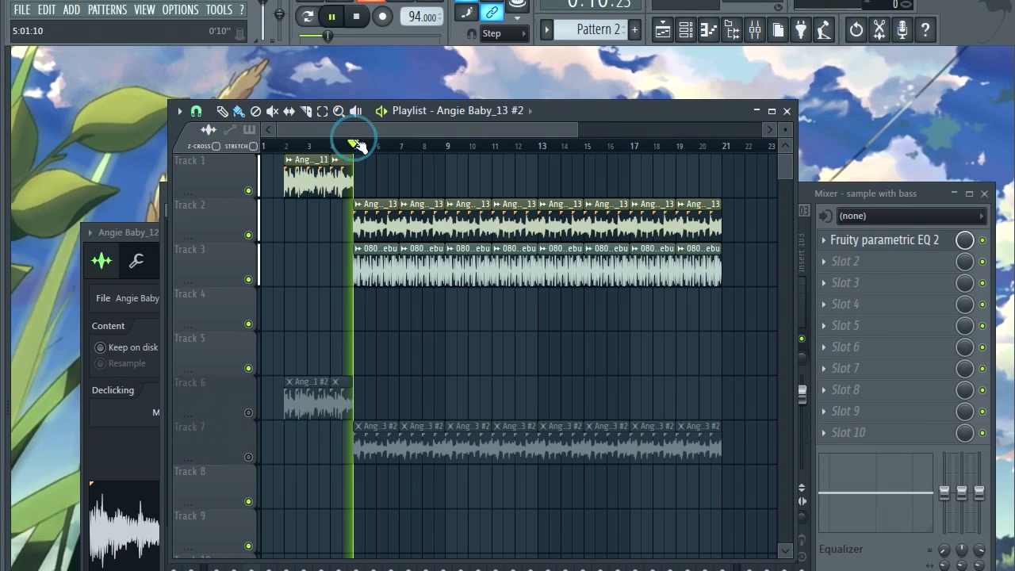
{"action": "left_click", "coordinate": [249, 458]}
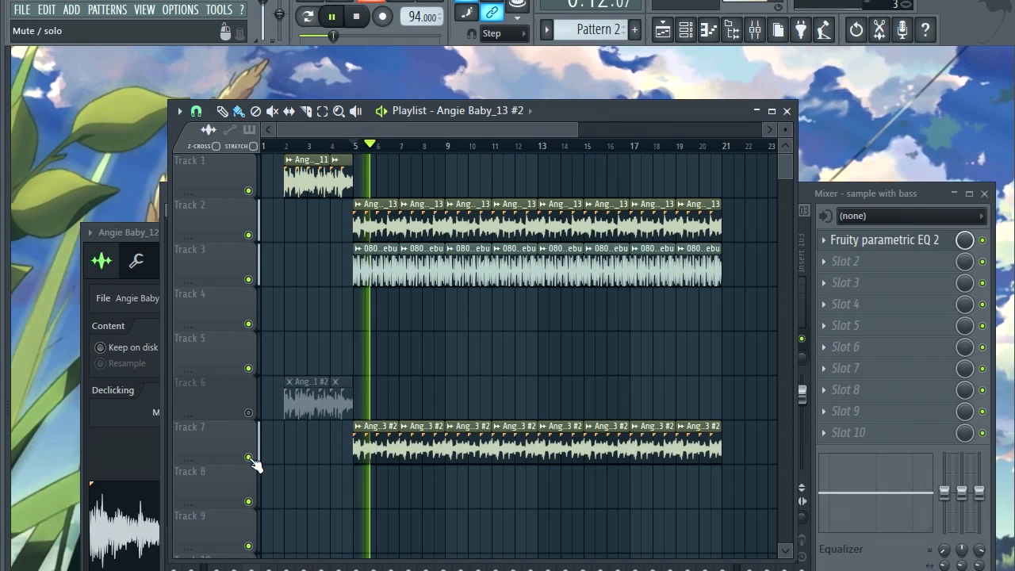
{"action": "key", "text": "space"}
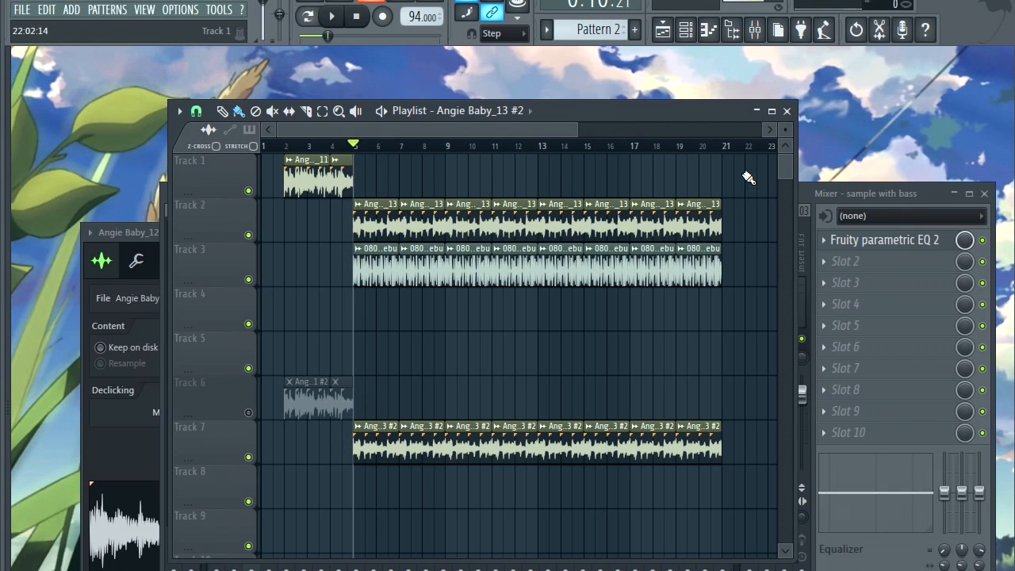
Enable Track 6 again in the playlist so all tracks are active.
{"action": "left_click", "coordinate": [788, 111]}
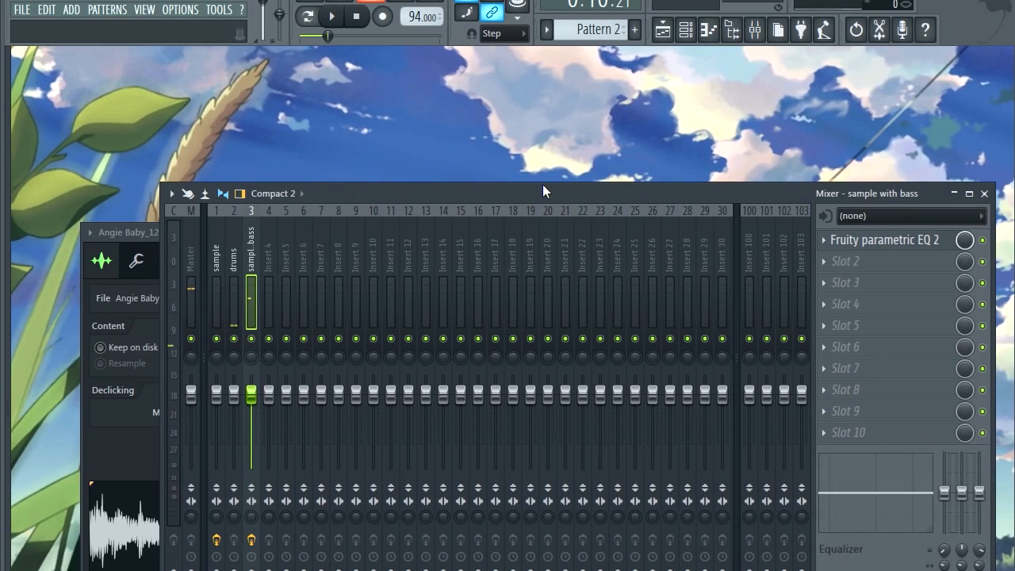
{"action": "left_click", "coordinate": [663, 29]}
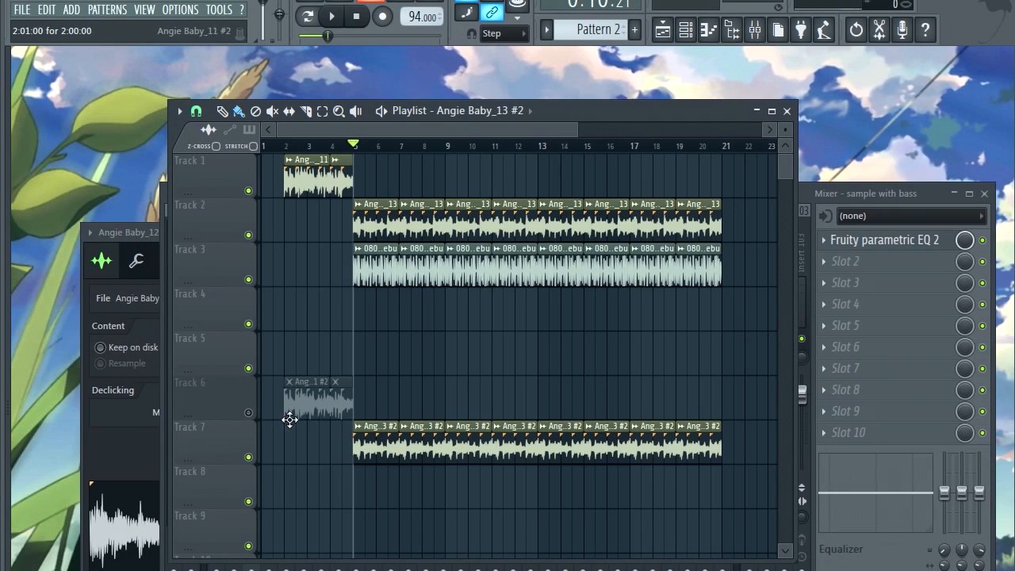
{"action": "right_click", "coordinate": [249, 413]}
{"action": "right_click", "coordinate": [249, 413]}
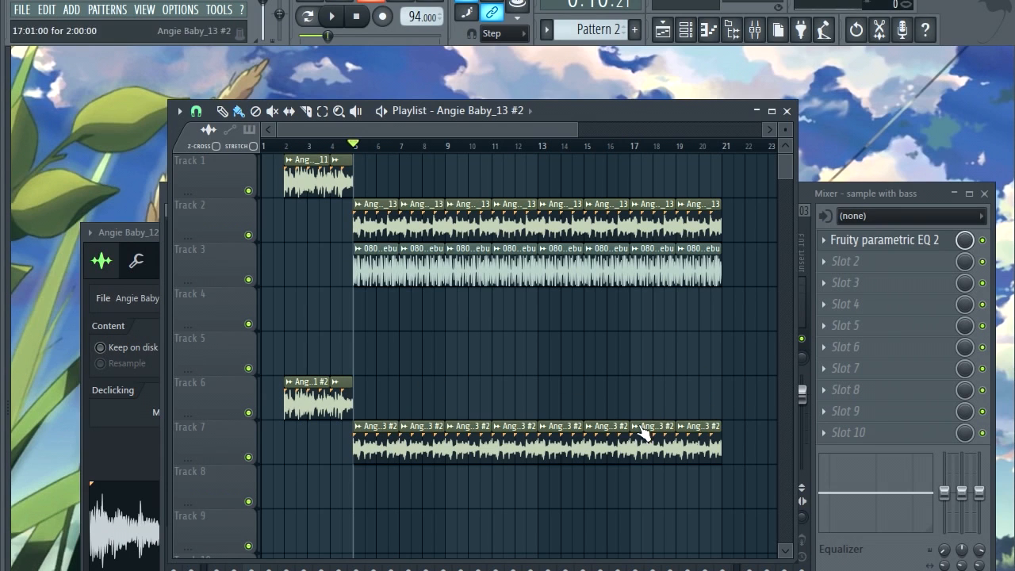
{"action": "left_click_drag", "start_coordinate": [270, 354], "coordinate": [560, 441]}
{"action": "left_click_drag", "start_coordinate": [267, 226], "coordinate": [286, 260]}
{"action": "left_click", "coordinate": [354, 321]}
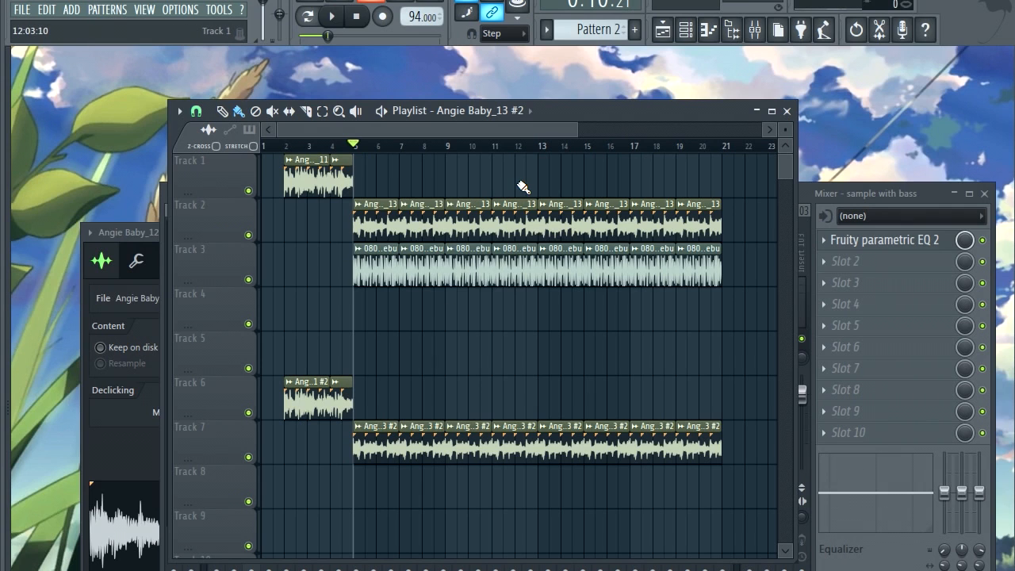
Reposition the mixer window so the playlist's track list stays visible beside it, with the mixer in front.
{"action": "left_click", "coordinate": [787, 111]}
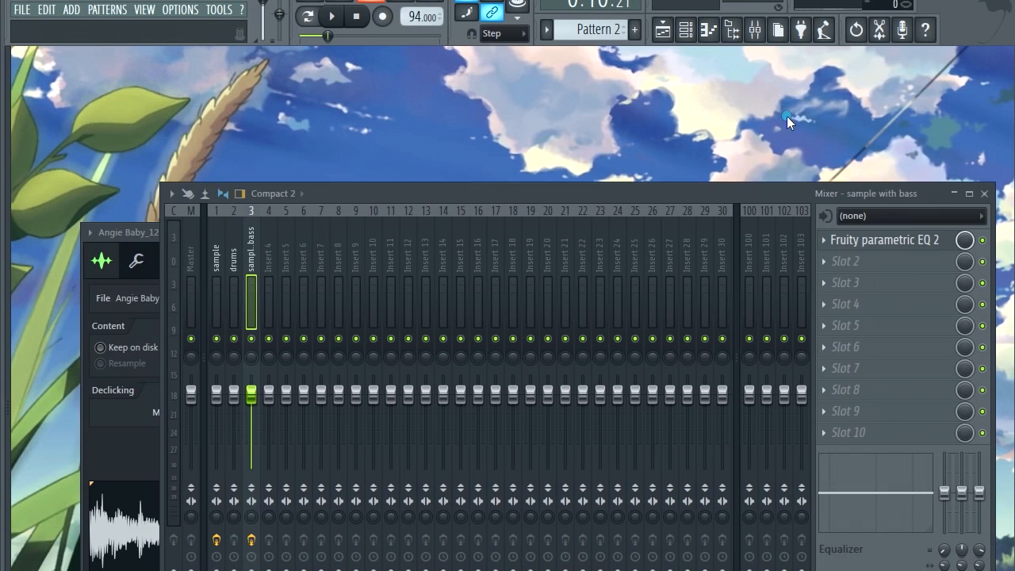
{"action": "left_click_drag", "start_coordinate": [333, 197], "coordinate": [553, 163]}
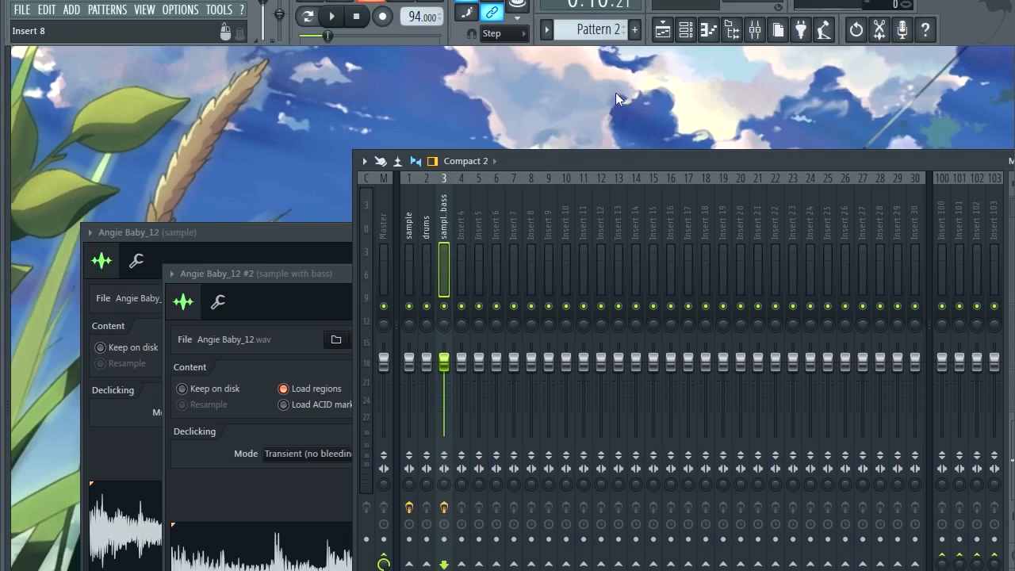
{"action": "key", "text": "F5"}
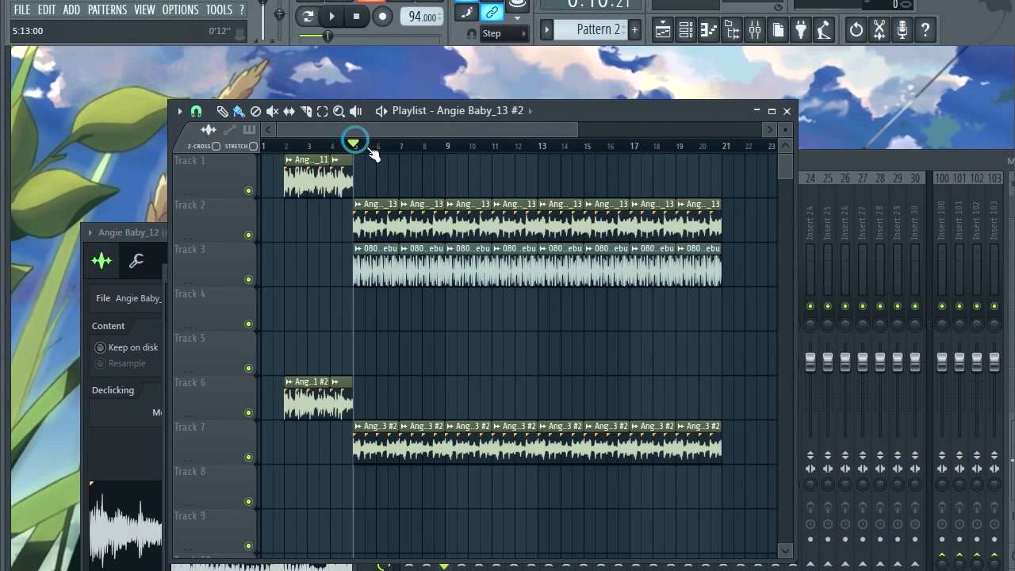
{"action": "left_click", "coordinate": [835, 157]}
During playback, pull the sample, drums and sample with bass faders all the way down.
{"action": "key", "text": "space"}
{"action": "left_click_drag", "start_coordinate": [409, 365], "coordinate": [428, 435]}
{"action": "left_click_drag", "start_coordinate": [444, 359], "coordinate": [444, 435]}
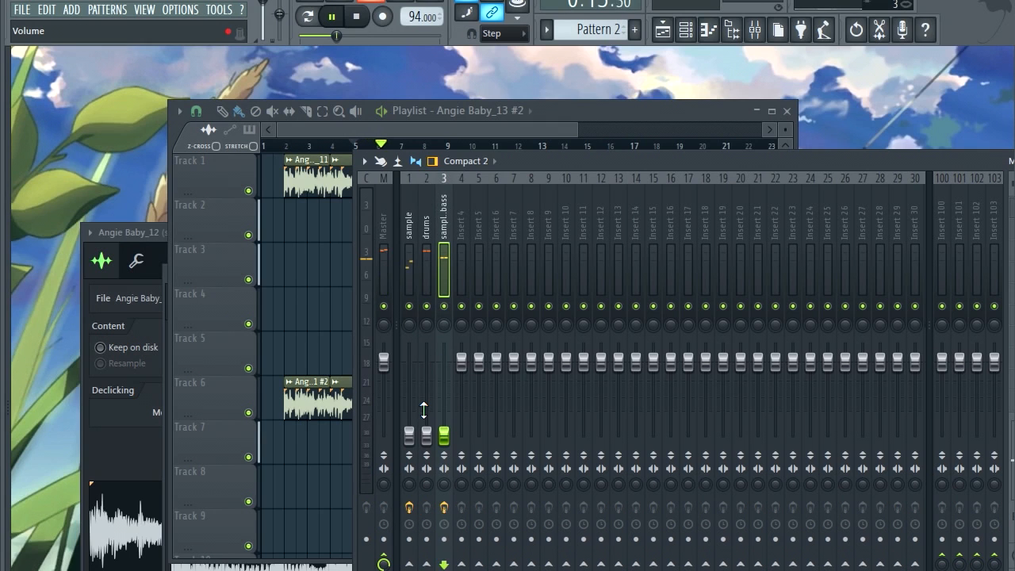
{"action": "key", "text": "space"}
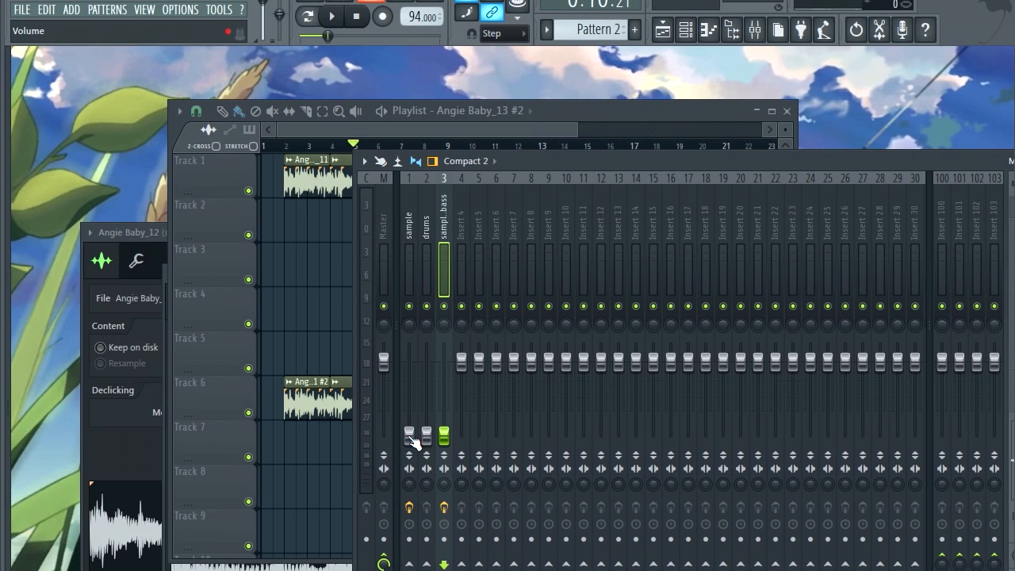
Raise the sample insert's fader to slightly below the default level, checking it by playing from bar 5.
{"action": "left_click", "coordinate": [411, 226]}
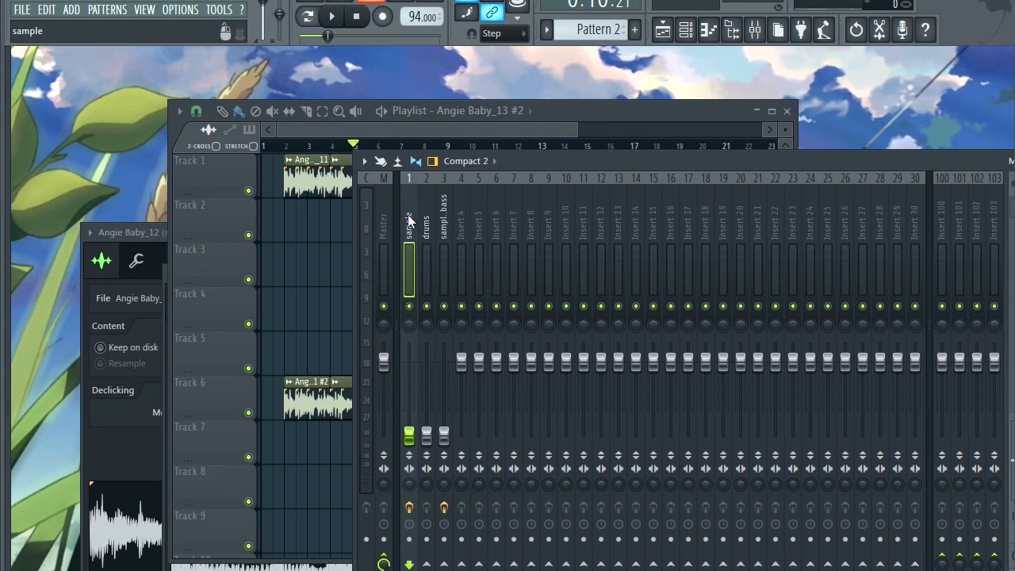
{"action": "left_click_drag", "start_coordinate": [409, 402], "coordinate": [411, 434]}
{"action": "left_click_drag", "start_coordinate": [409, 427], "coordinate": [411, 343]}
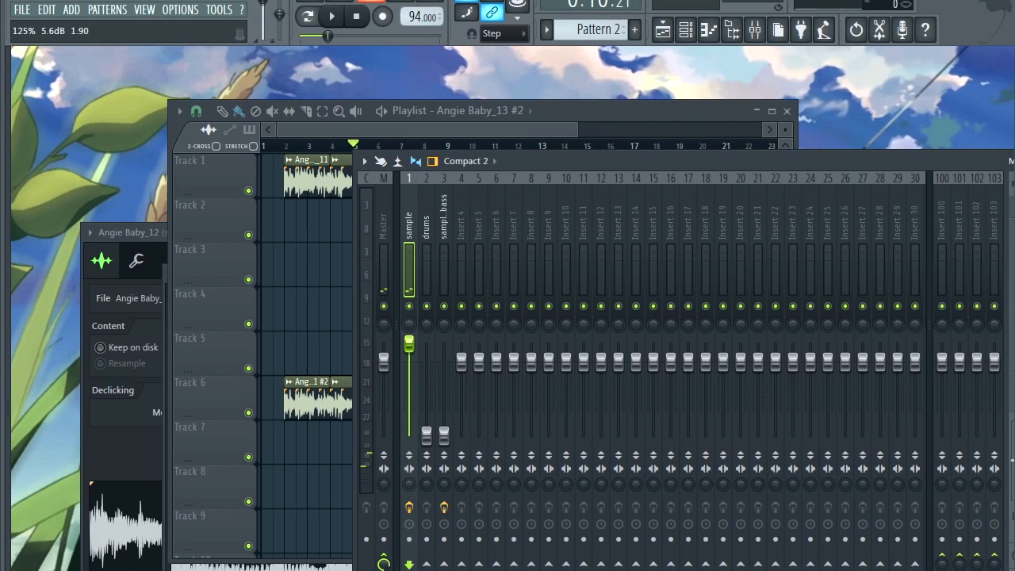
{"action": "left_click_drag", "start_coordinate": [411, 346], "coordinate": [410, 359]}
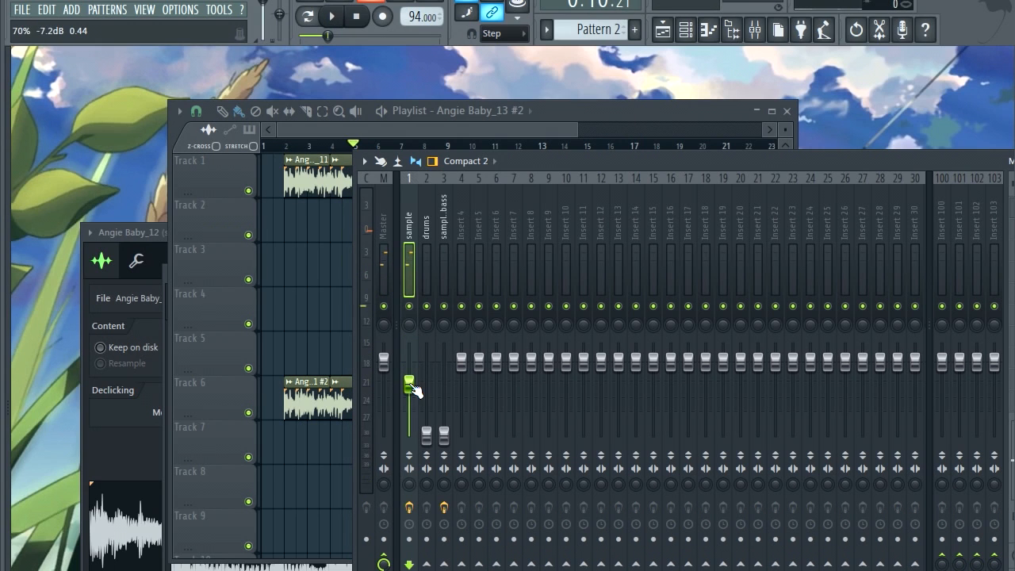
{"action": "key", "text": "space"}
{"action": "left_click_drag", "start_coordinate": [413, 388], "coordinate": [412, 384]}
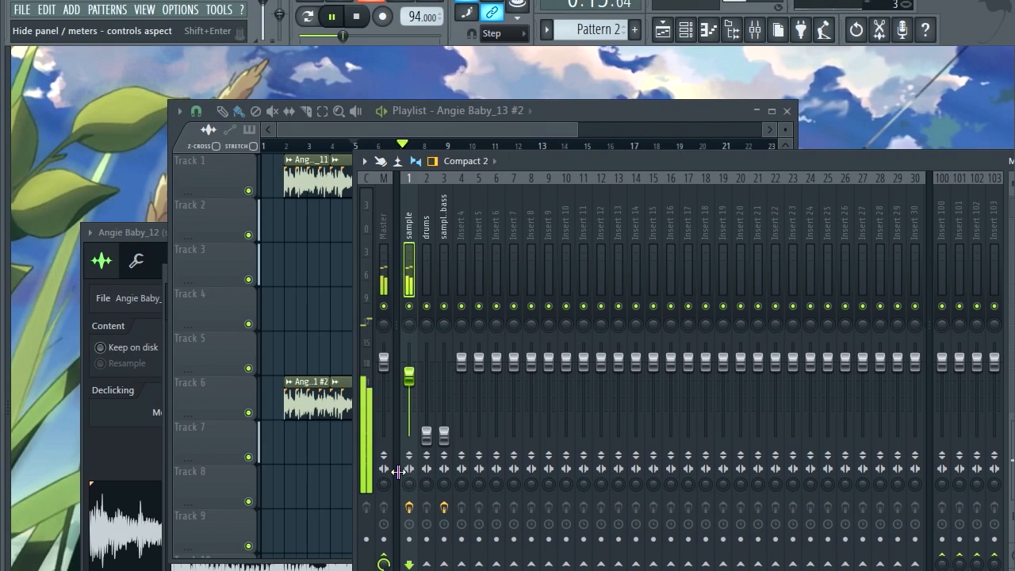
{"action": "key", "text": "space"}
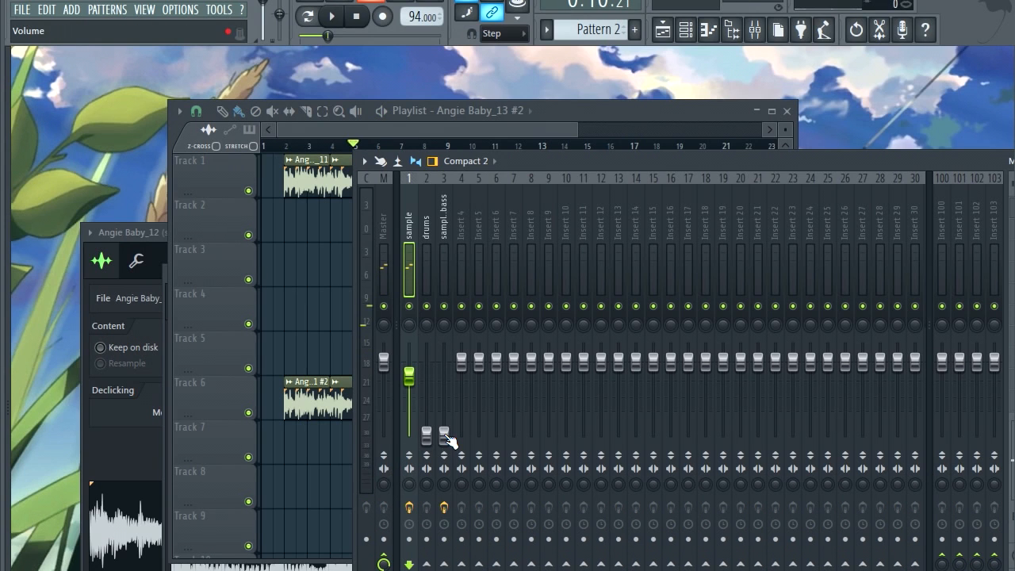
Try the sample with bass insert's fader at its maximum while playing it against the sample insert.
{"action": "left_click", "coordinate": [446, 436]}
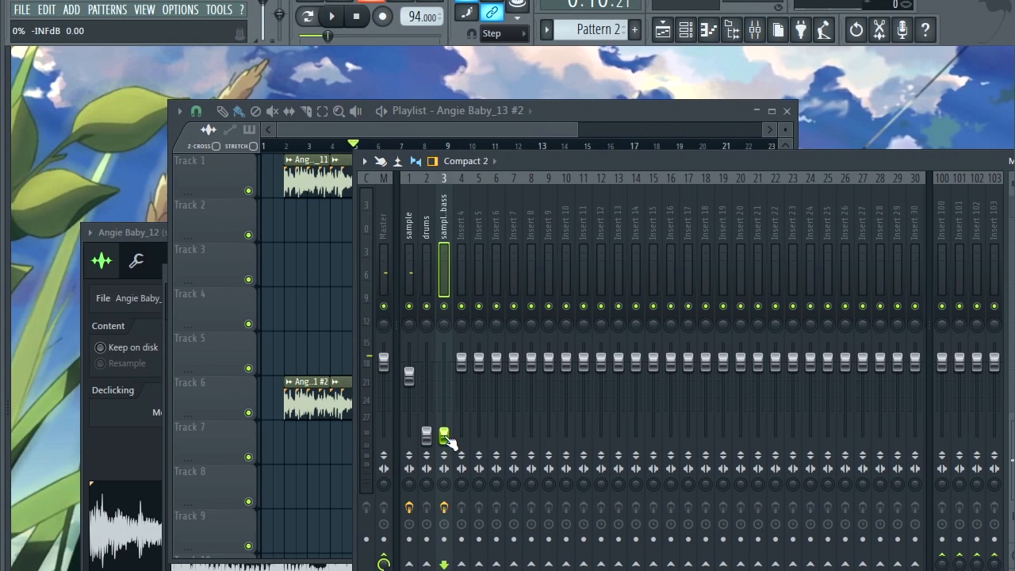
{"action": "left_click", "coordinate": [414, 241]}
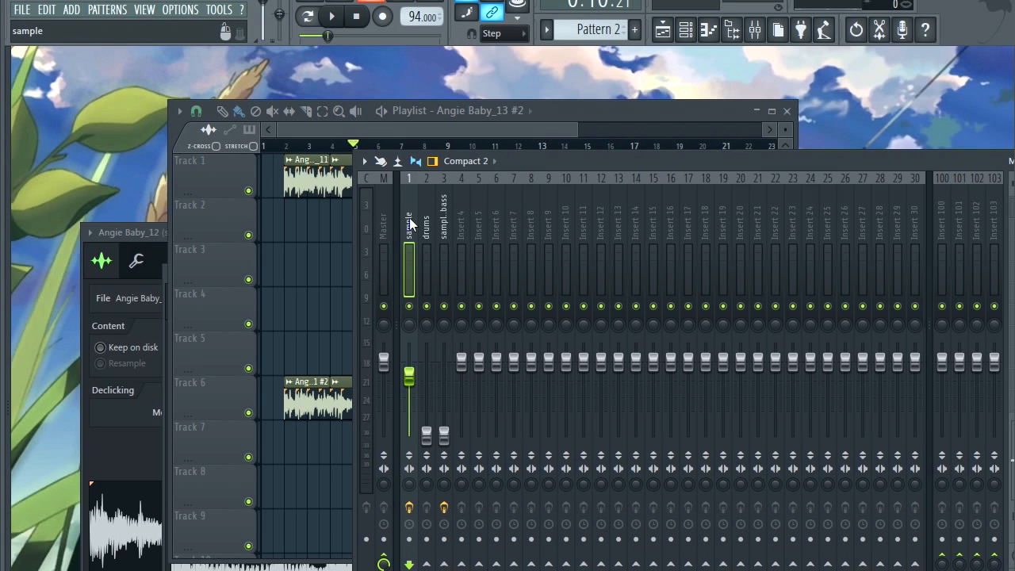
{"action": "left_click", "coordinate": [441, 225]}
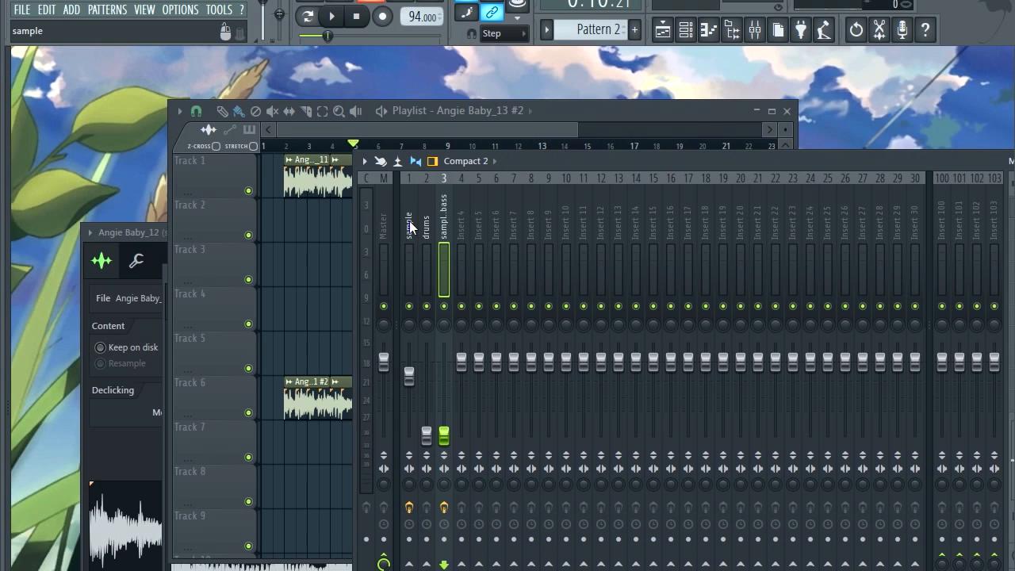
{"action": "left_click", "coordinate": [408, 218]}
{"action": "left_click", "coordinate": [441, 218]}
{"action": "left_click_drag", "start_coordinate": [450, 442], "coordinate": [448, 351]}
{"action": "key", "text": "space"}
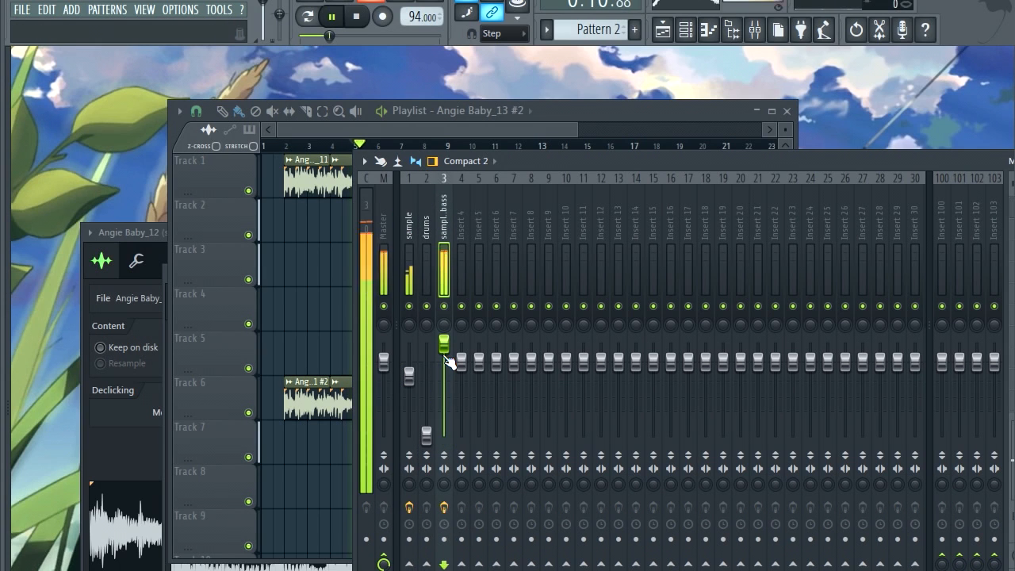
Lower the sample with bass insert's fader to near the low end of its range and replay from bar 5 to judge the balance.
{"action": "key", "text": "space"}
{"action": "left_click_drag", "start_coordinate": [446, 347], "coordinate": [447, 421]}
{"action": "key", "text": "space"}
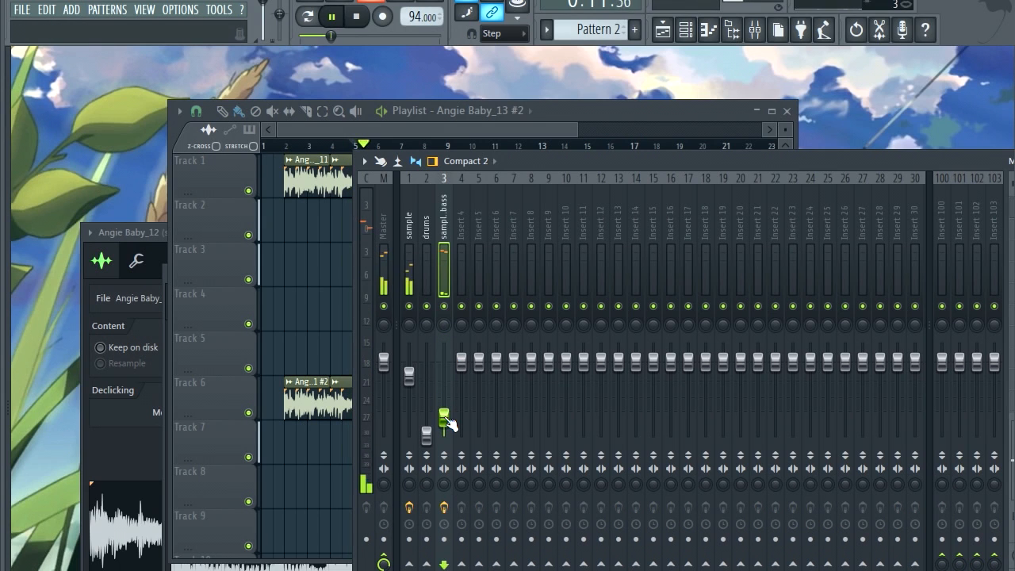
{"action": "key", "text": "space"}
{"action": "key", "text": "space"}
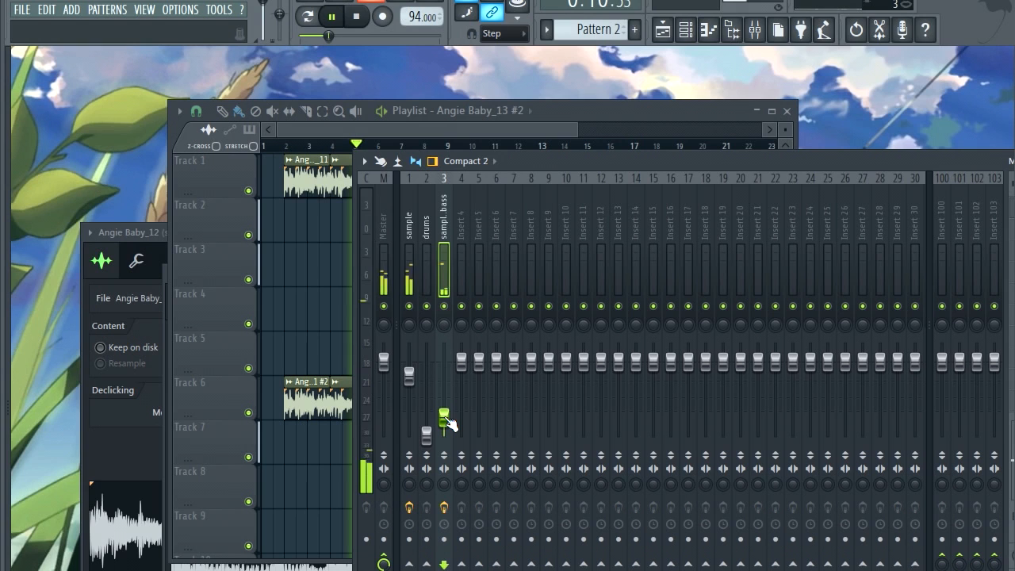
Raise the sample with bass insert's fader to 70% (-7.3 dB) and stop playback.
{"action": "left_click_drag", "start_coordinate": [446, 419], "coordinate": [449, 387]}
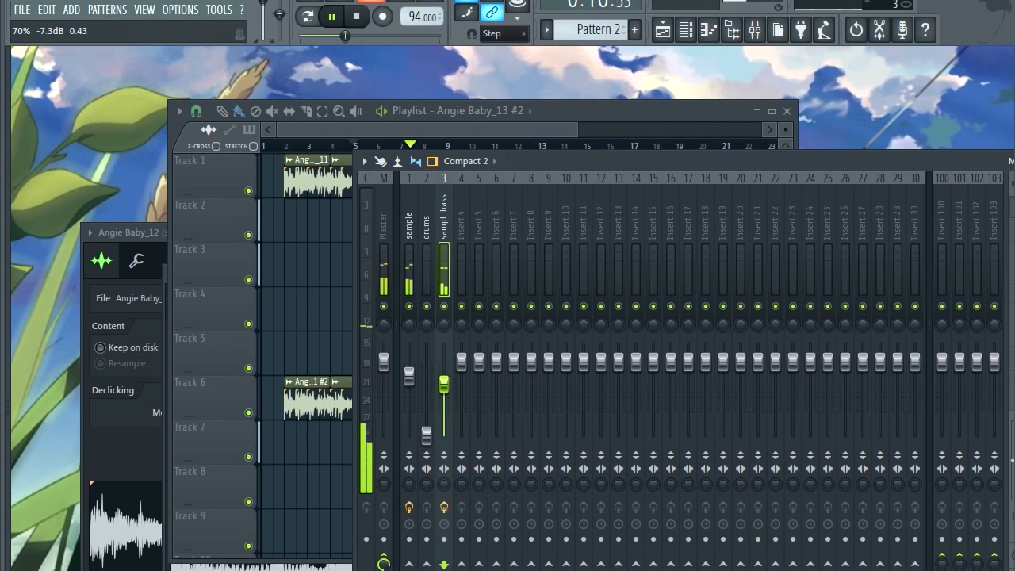
{"action": "key", "text": "space"}
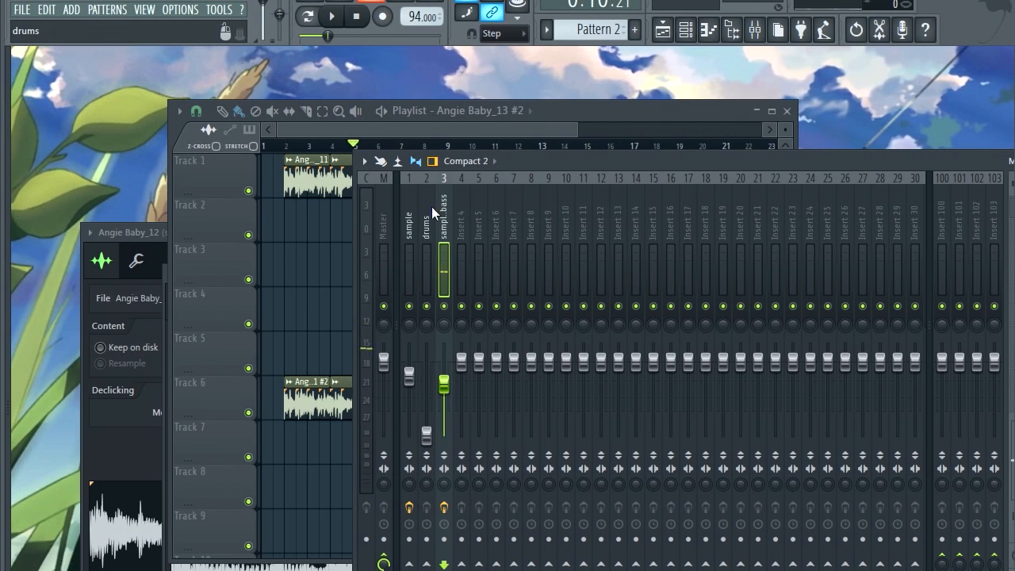
Set the drums insert's fader to 81% (-4.4 dB), playing it against the samples from bar 5.
{"action": "left_click", "coordinate": [427, 230]}
{"action": "left_click_drag", "start_coordinate": [433, 439], "coordinate": [433, 428]}
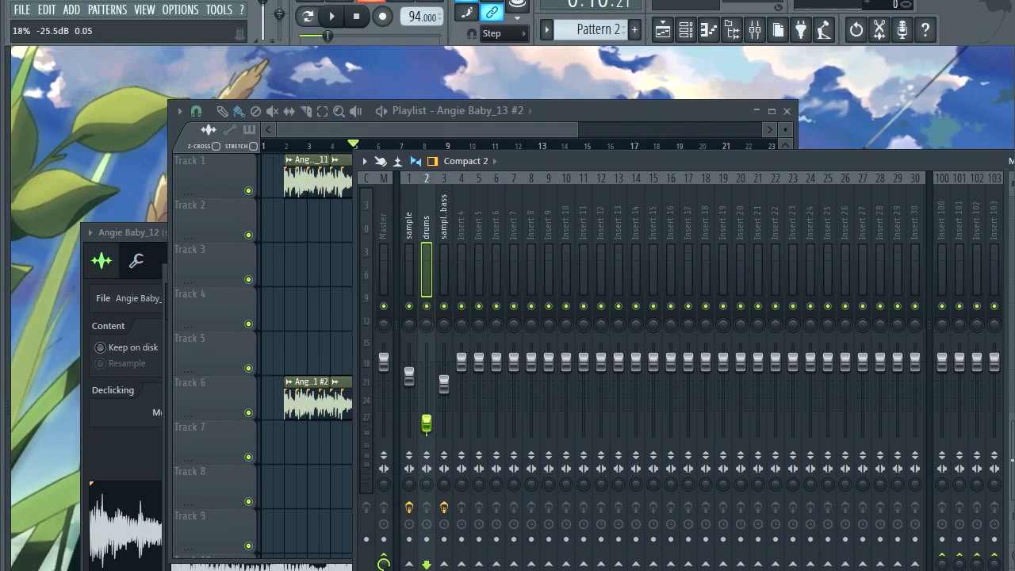
{"action": "key", "text": "space"}
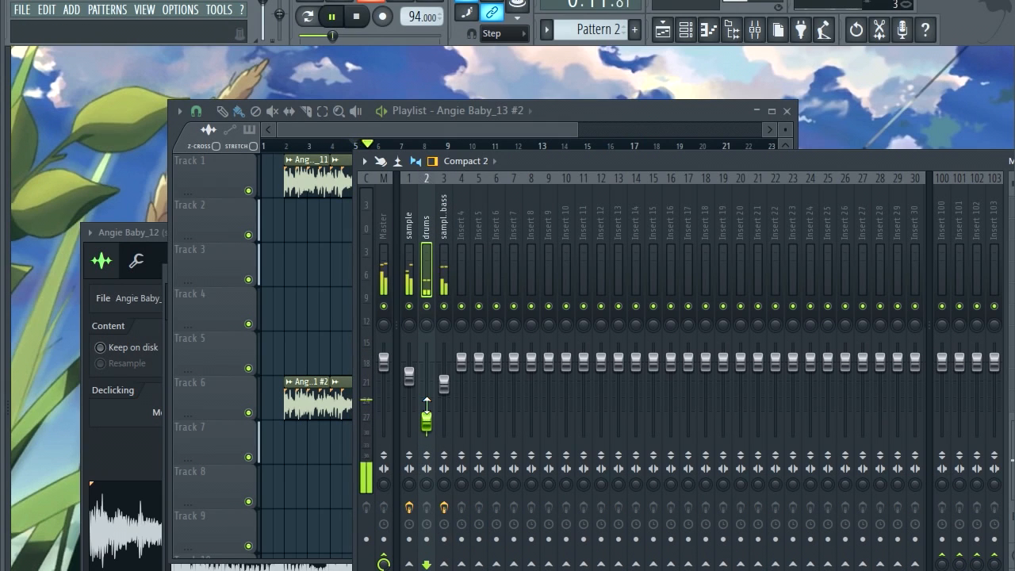
{"action": "left_click_drag", "start_coordinate": [427, 406], "coordinate": [427, 329]}
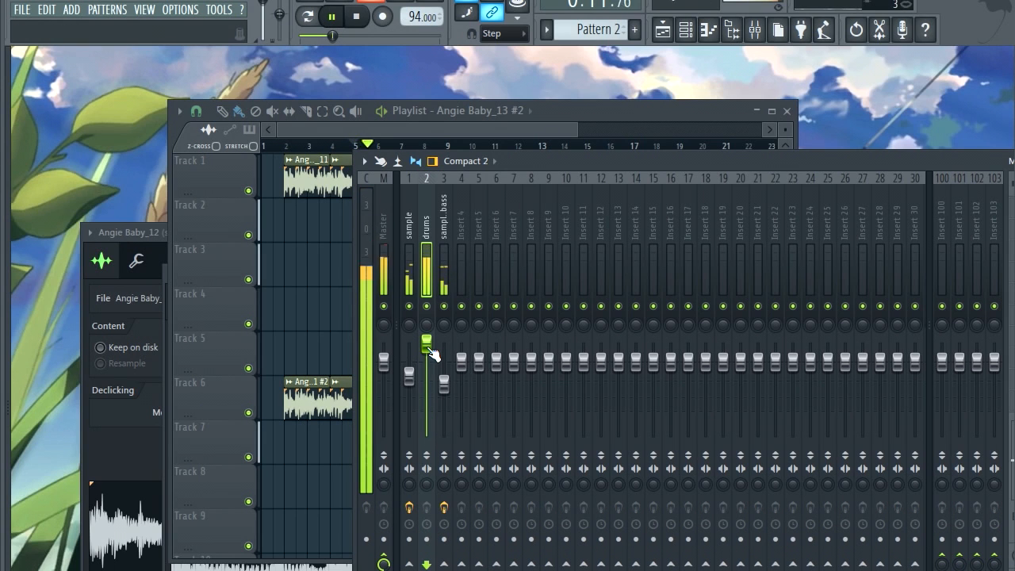
{"action": "key", "text": "space"}
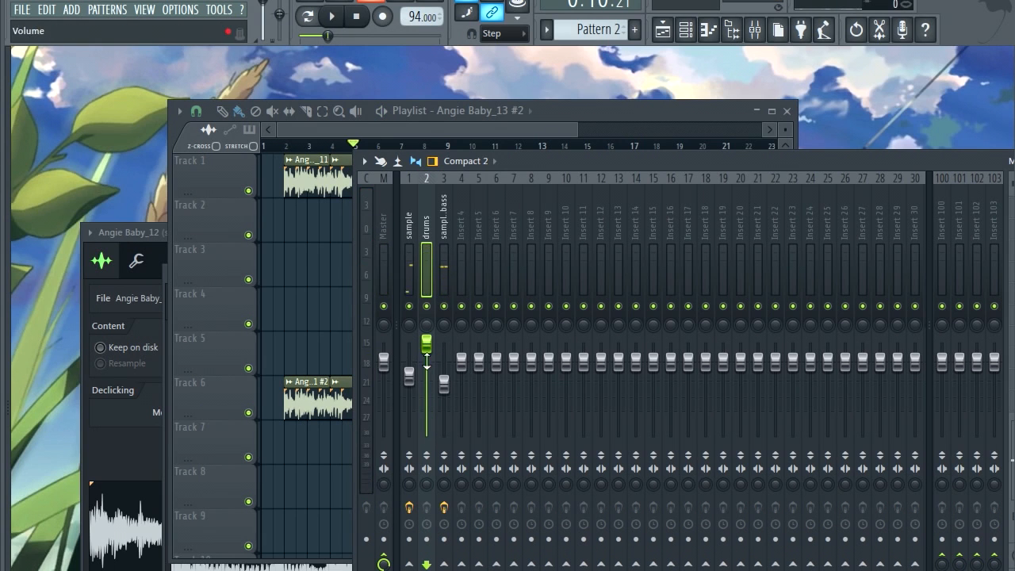
{"action": "left_click_drag", "start_coordinate": [426, 343], "coordinate": [427, 375]}
{"action": "key", "text": "space"}
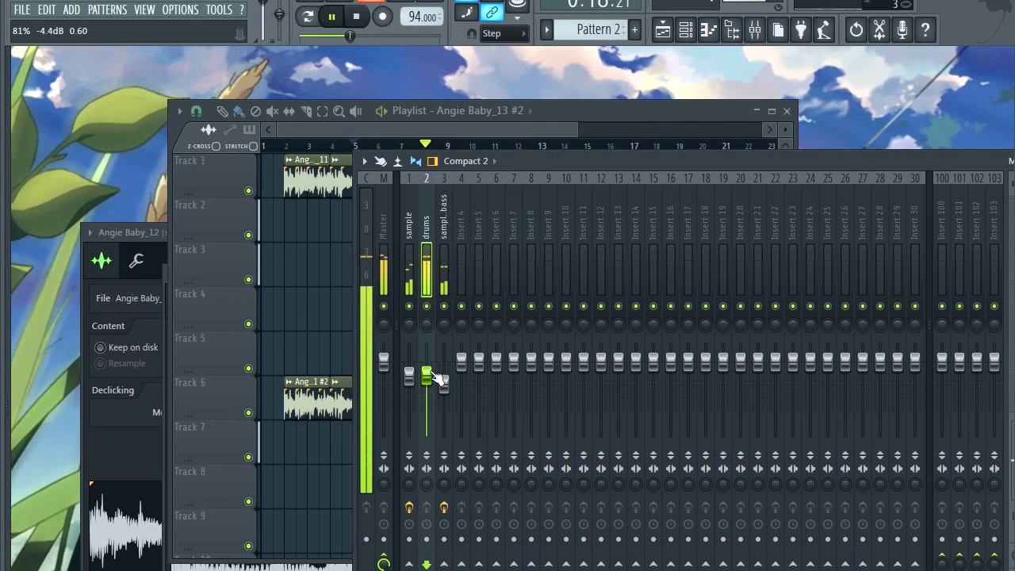
{"action": "left_click", "coordinate": [381, 216]}
{"action": "key", "text": "space"}
Select the sample, drums and sample with bass inserts and lower their faders together slightly.
{"action": "left_click", "coordinate": [406, 215]}
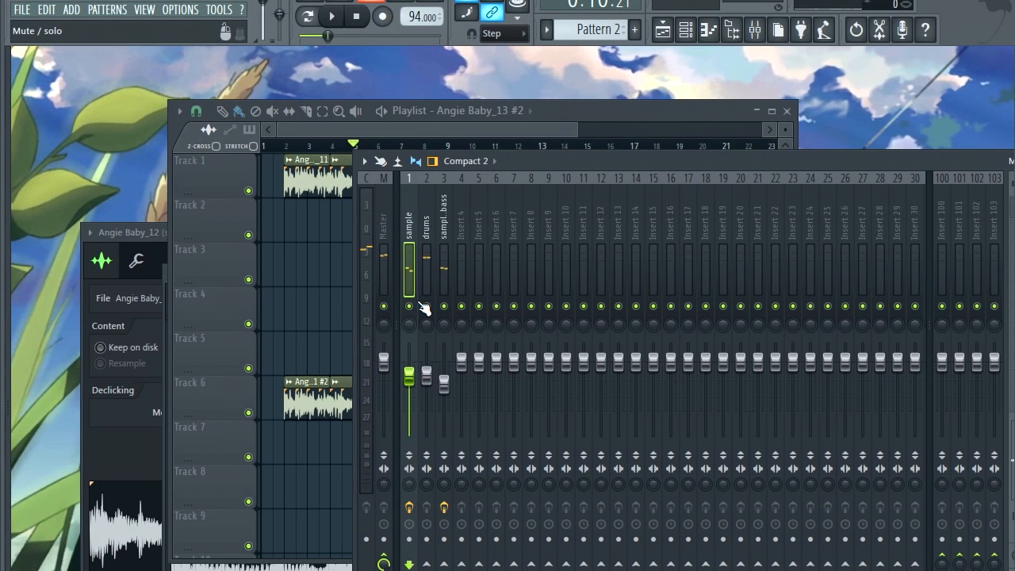
{"action": "left_click", "coordinate": [442, 230]}
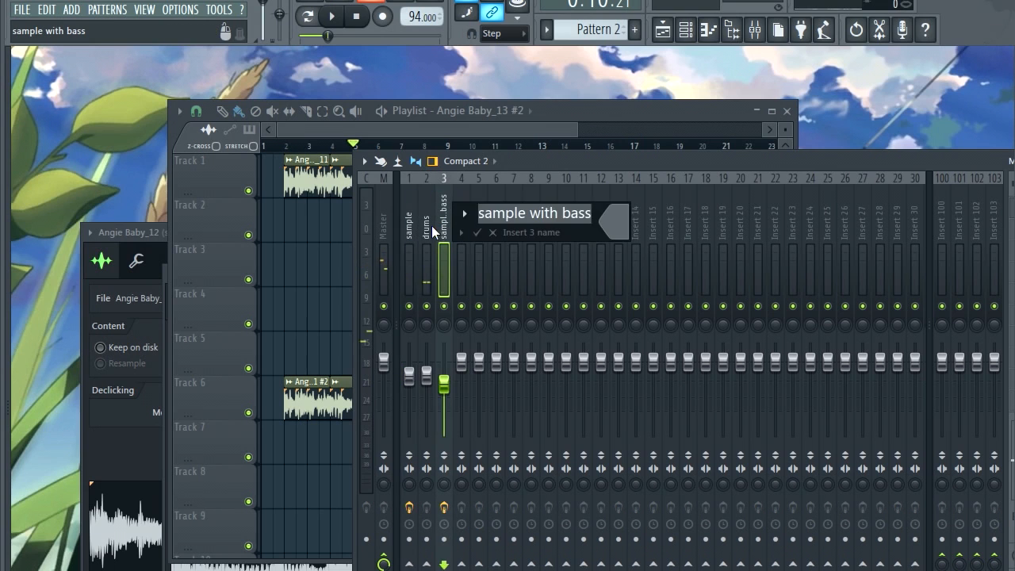
{"action": "left_click_drag", "start_coordinate": [408, 215], "coordinate": [443, 238]}
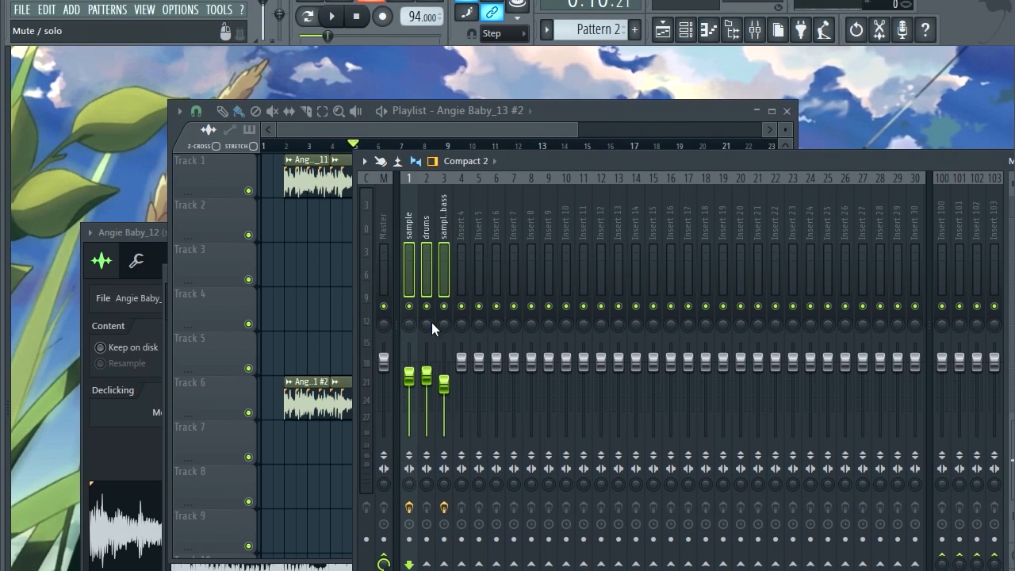
{"action": "left_click_drag", "start_coordinate": [449, 389], "coordinate": [449, 393]}
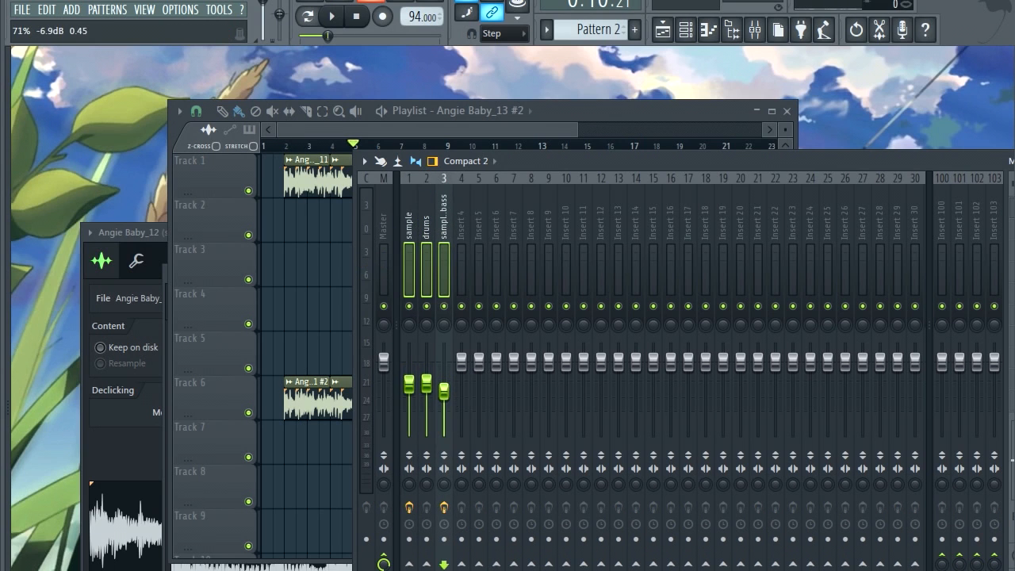
Reposition and narrow the mixer window to expose the effect slots, and select the Master track.
{"action": "left_click", "coordinate": [389, 218]}
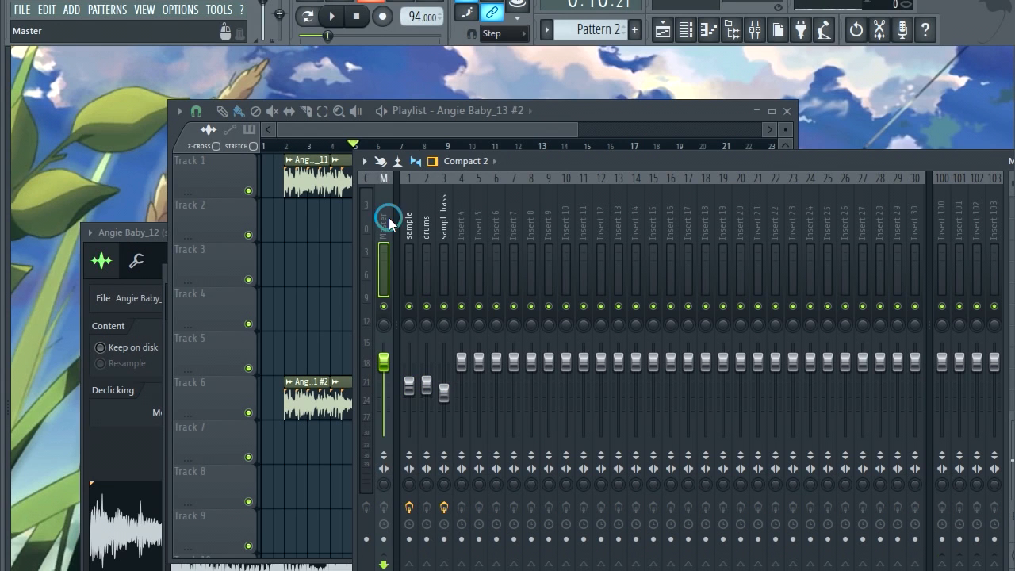
{"action": "left_click_drag", "start_coordinate": [569, 163], "coordinate": [379, 172]}
{"action": "left_click_drag", "start_coordinate": [993, 246], "coordinate": [733, 246]}
{"action": "left_click_drag", "start_coordinate": [442, 167], "coordinate": [609, 180]}
{"action": "left_click", "coordinate": [399, 275]}
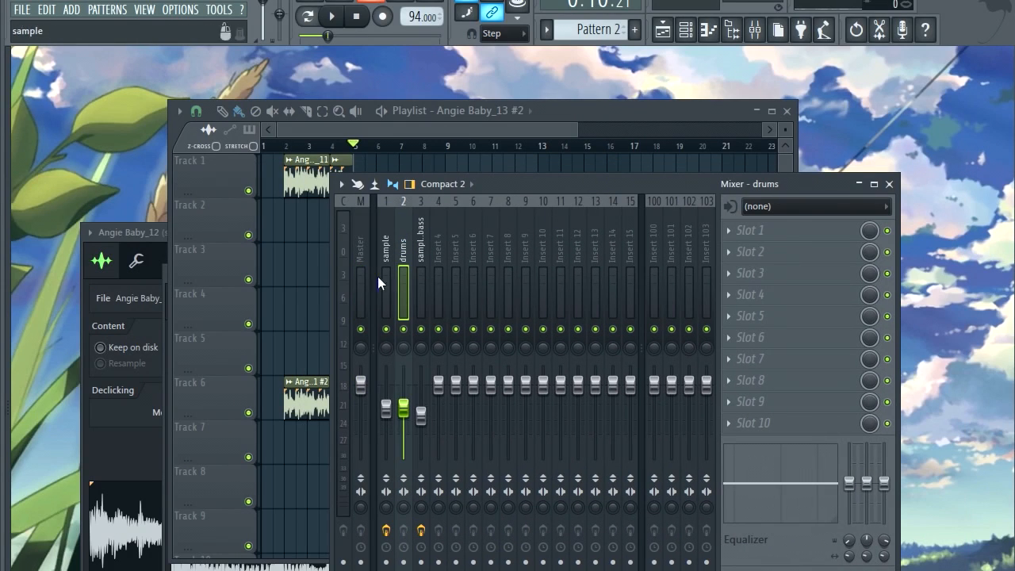
{"action": "left_click", "coordinate": [361, 243]}
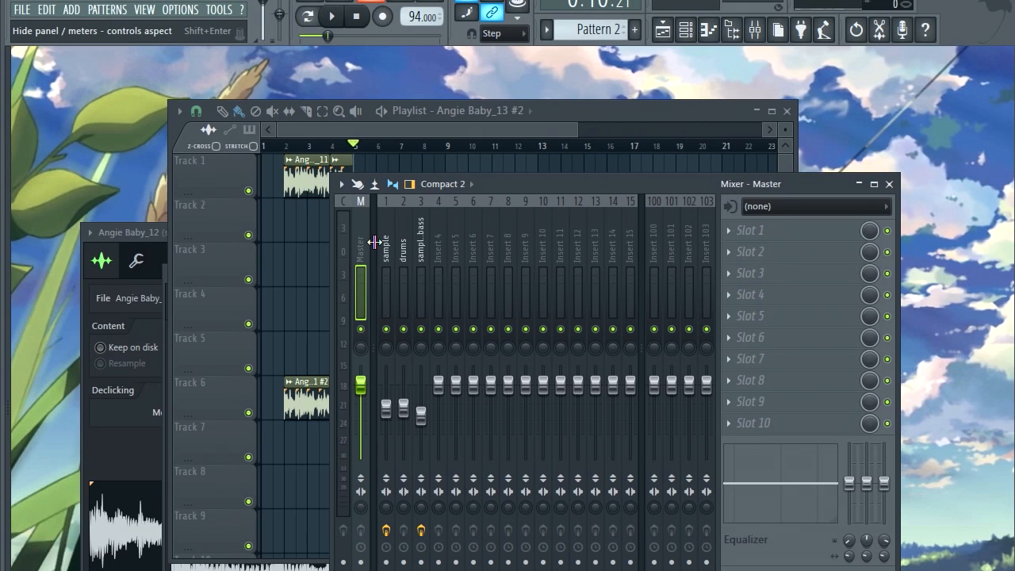
{"action": "left_click", "coordinate": [361, 249]}
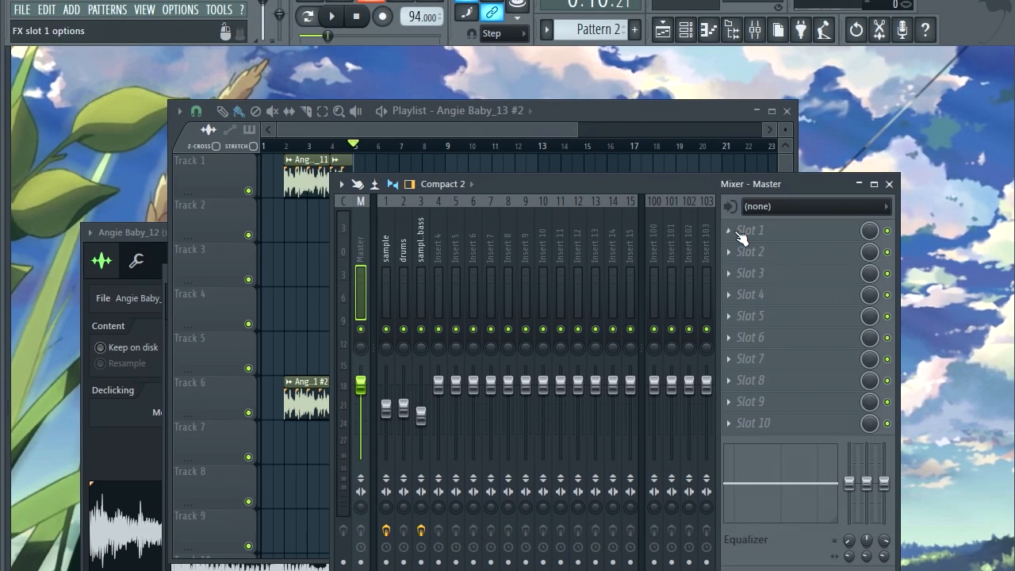
During playback, load Maximus in the Master's first effect slot with the Clear master RMS mastering preset.
{"action": "key", "text": "space"}
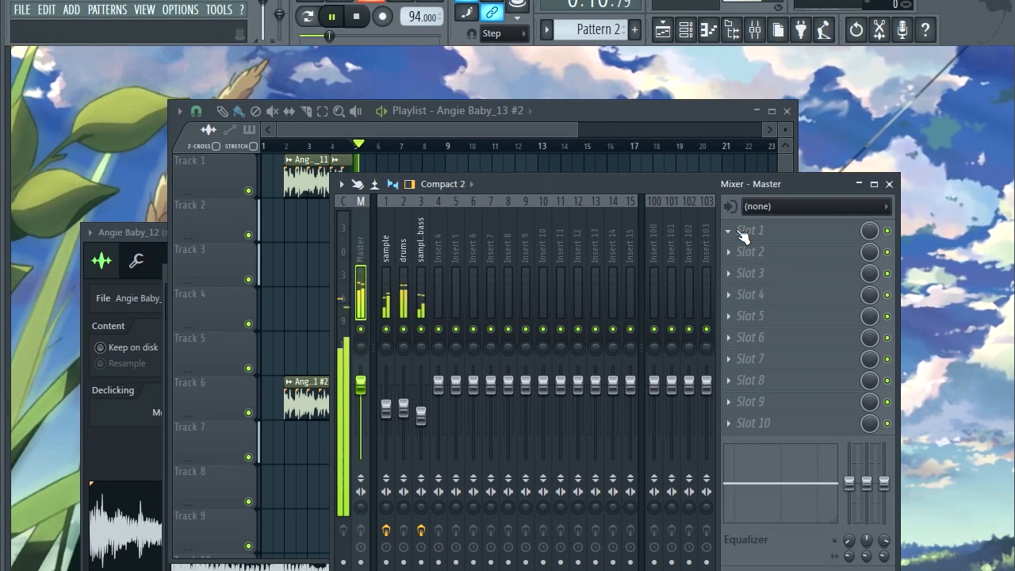
{"action": "left_click", "coordinate": [738, 230]}
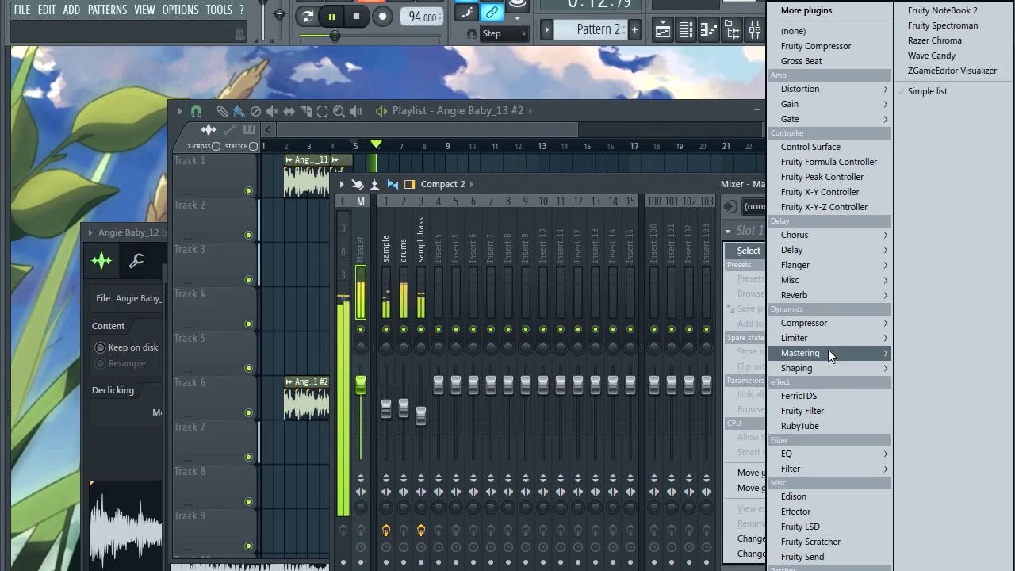
{"action": "mouse_move", "coordinate": [829, 352]}
{"action": "left_click", "coordinate": [929, 349]}
{"action": "right_click", "coordinate": [503, 169]}
{"action": "mouse_move", "coordinate": [571, 250]}
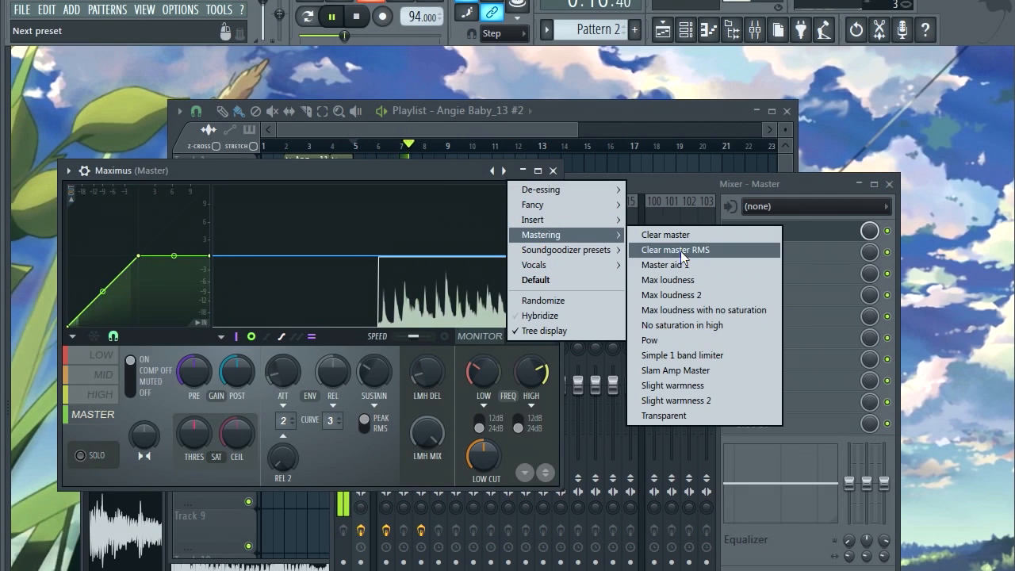
{"action": "left_click", "coordinate": [675, 216]}
{"action": "left_click", "coordinate": [553, 171]}
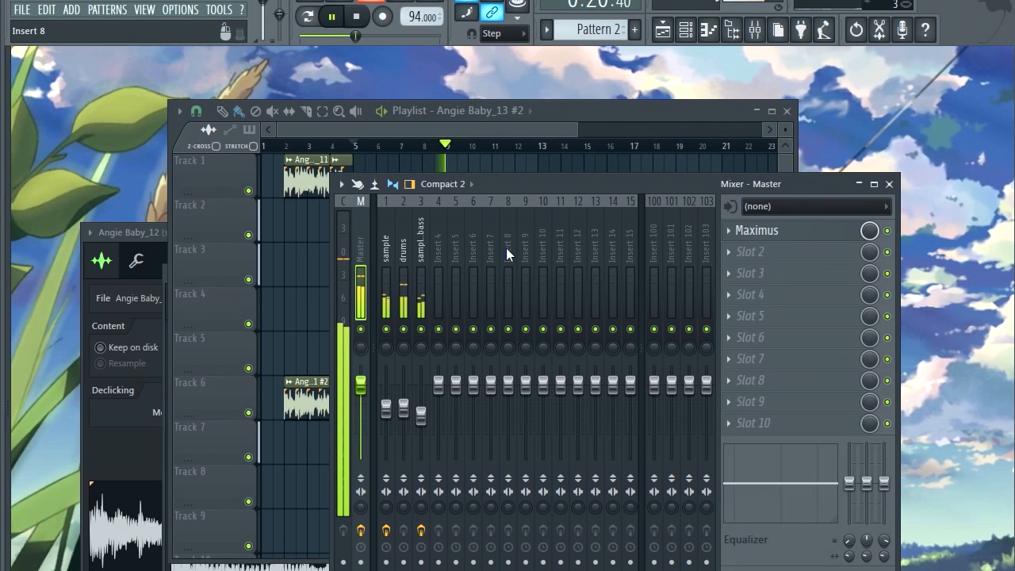
Raise the drums fader slightly and add Fruity Limiter to the Master's second effect slot.
{"action": "left_click", "coordinate": [404, 408]}
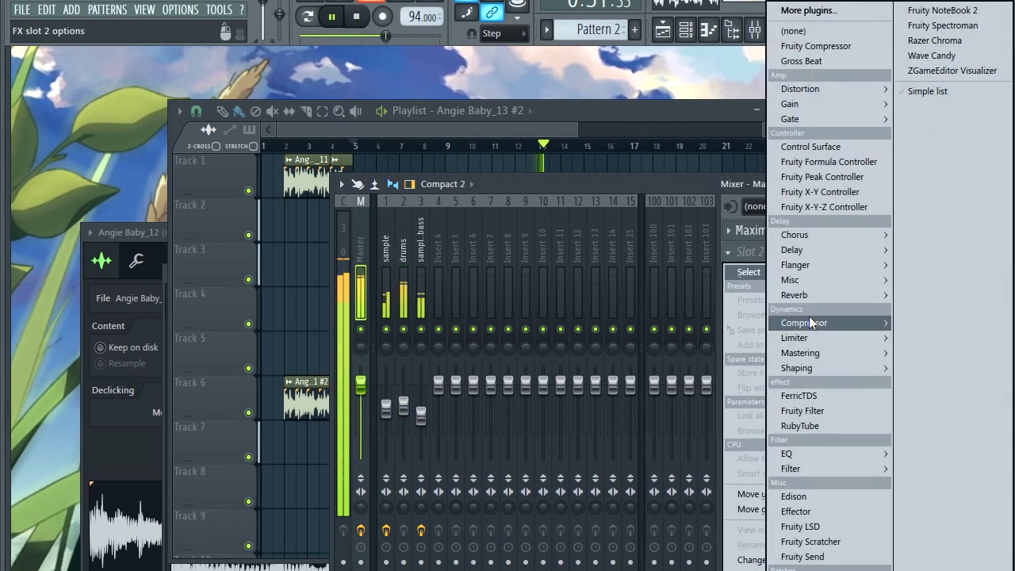
{"action": "mouse_move", "coordinate": [810, 339]}
{"action": "left_click", "coordinate": [934, 338]}
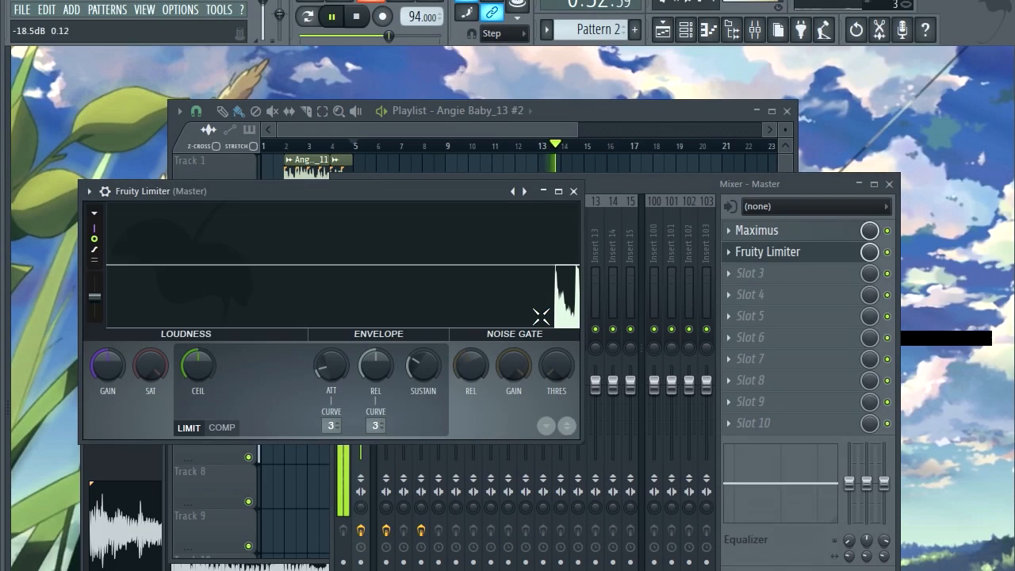
{"action": "left_click", "coordinate": [574, 191]}
Close the mixer and listen to the arrangement in the playlist, stopping playback at the end.
{"action": "left_click_drag", "start_coordinate": [585, 188], "coordinate": [580, 213]}
{"action": "left_click", "coordinate": [885, 204]}
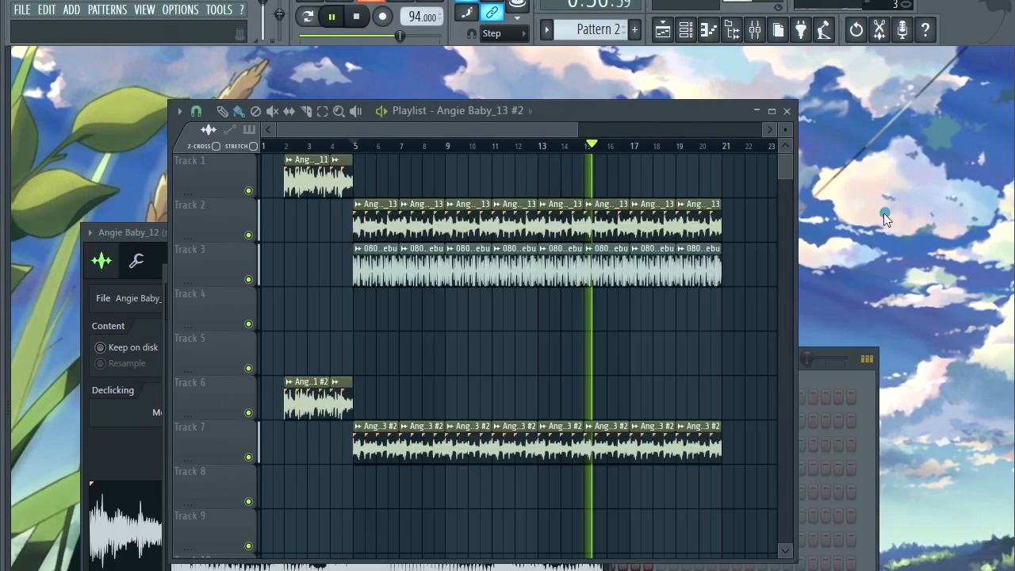
{"action": "key", "text": "space"}
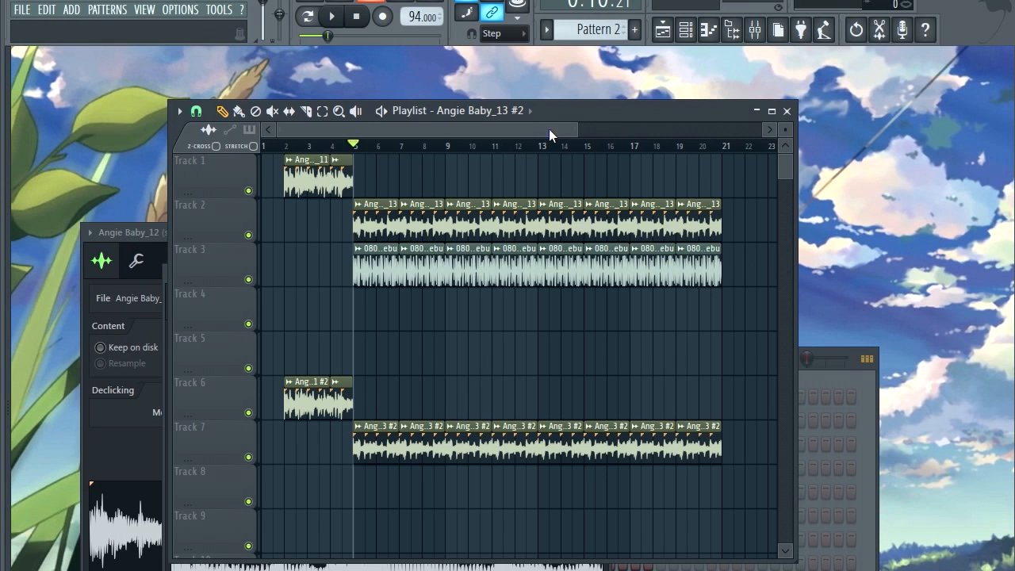
Solo the 080_Oyaebu drums on Track 3 for a short listen, and unsolo the track again.
{"action": "left_click_drag", "start_coordinate": [575, 127], "coordinate": [474, 131]}
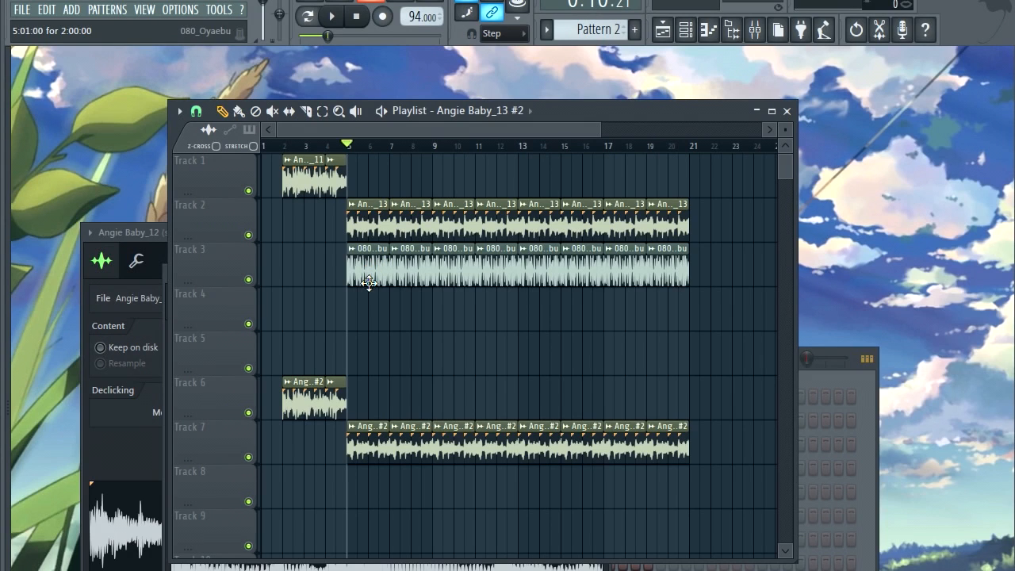
{"action": "right_click", "coordinate": [248, 280]}
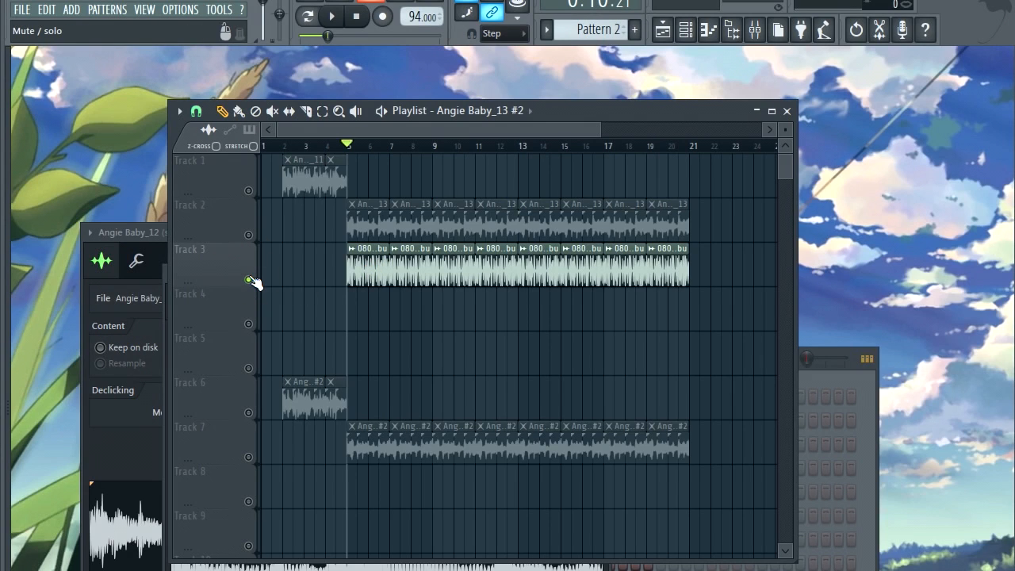
{"action": "key", "text": "space"}
{"action": "key", "text": "space"}
{"action": "right_click", "coordinate": [242, 275]}
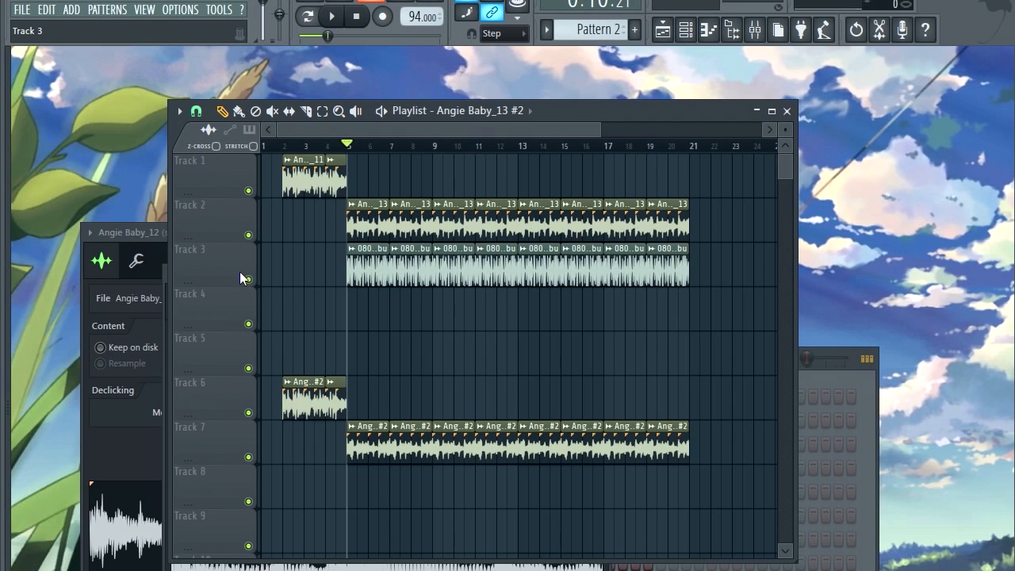
Move the playback position through the arrangement and play the drum section from around bar 7.
{"action": "mouse_move", "coordinate": [346, 36]}
{"action": "left_mouse_down"}
{"action": "mouse_move", "coordinate": [385, 35]}
{"action": "mouse_move", "coordinate": [339, 36]}
{"action": "left_mouse_up"}
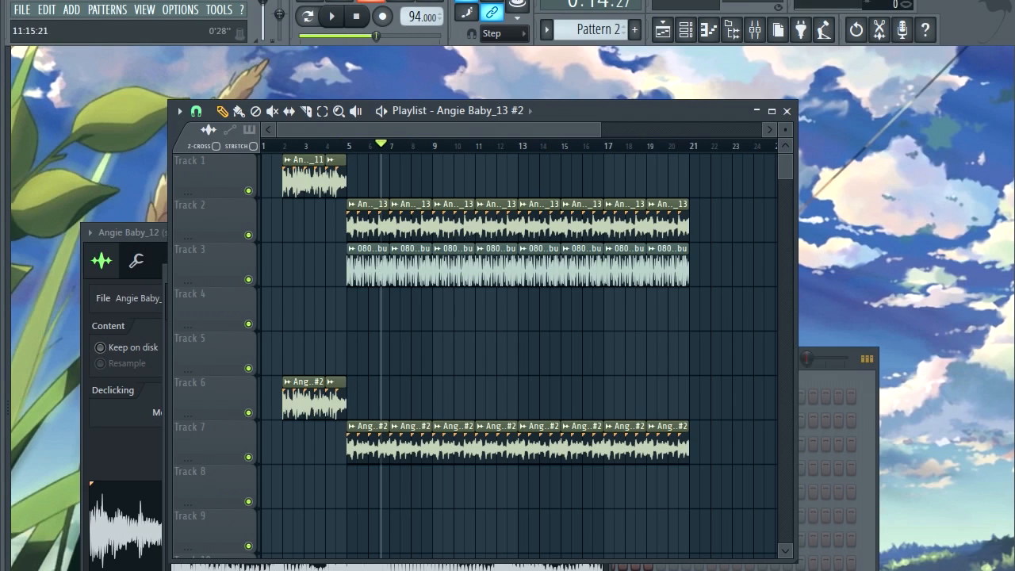
{"action": "left_click_drag", "start_coordinate": [403, 36], "coordinate": [375, 35]}
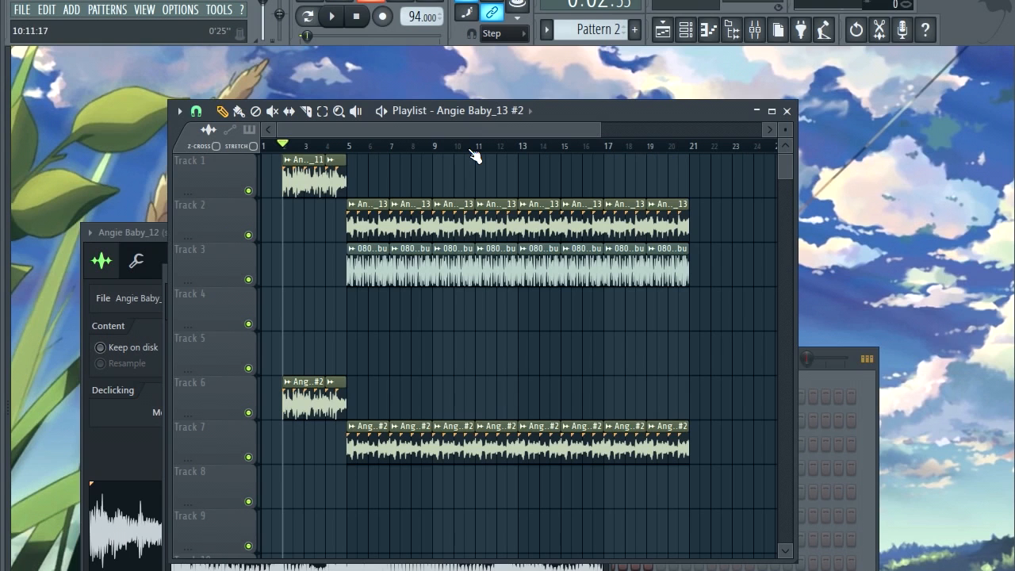
{"action": "left_click", "coordinate": [357, 148]}
{"action": "left_click_drag", "start_coordinate": [379, 146], "coordinate": [647, 157]}
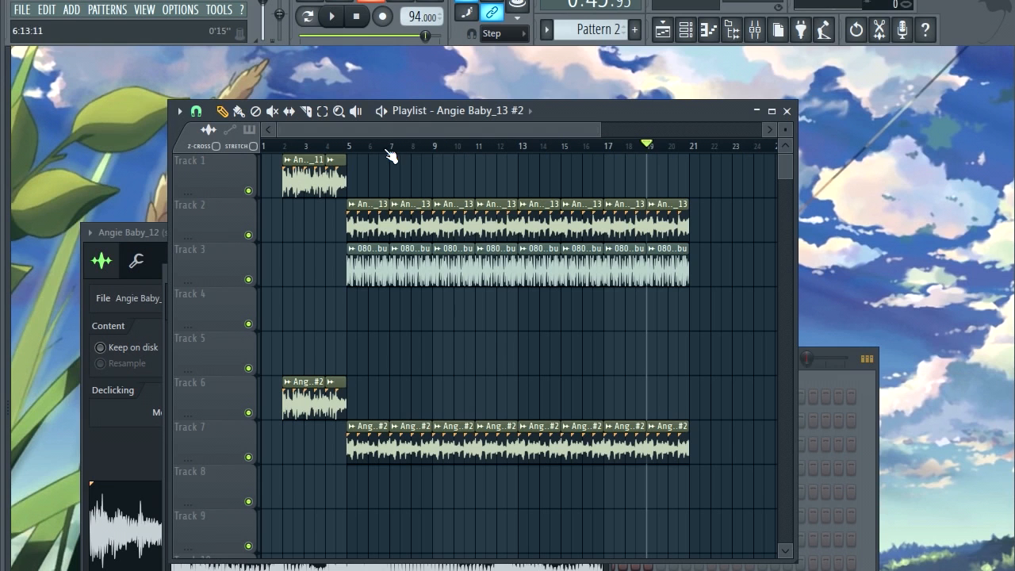
{"action": "scroll", "coordinate": [419, 133], "scroll_direction": "up", "scroll_amount": 3}
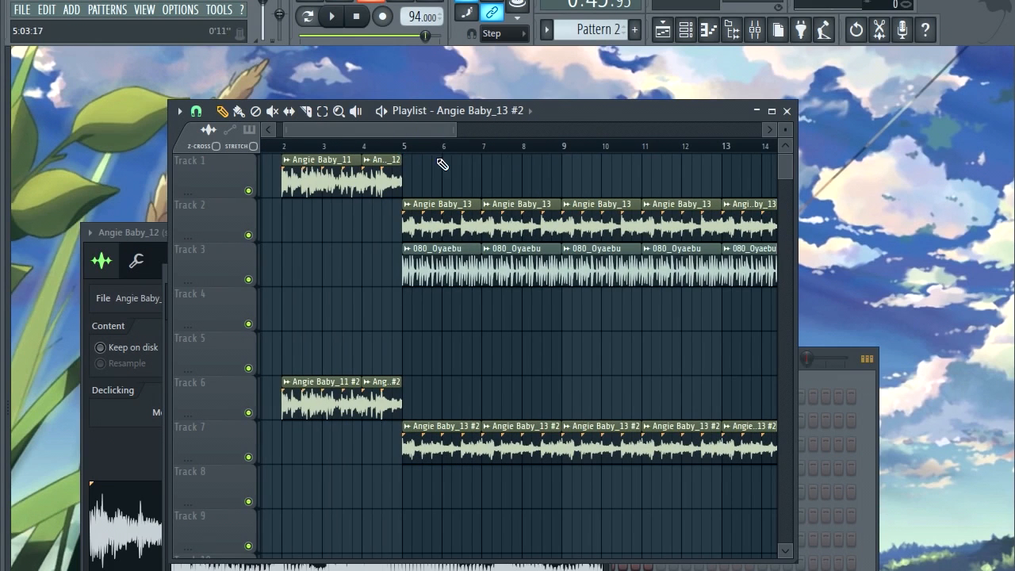
{"action": "left_click_drag", "start_coordinate": [407, 135], "coordinate": [429, 136]}
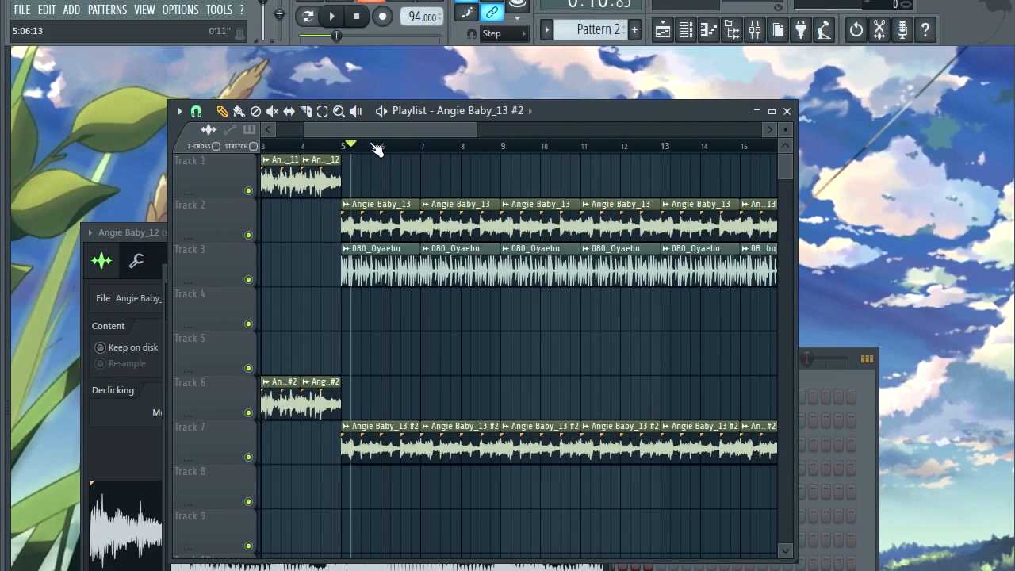
{"action": "left_click", "coordinate": [451, 148]}
{"action": "left_click_drag", "start_coordinate": [452, 135], "coordinate": [468, 135]}
{"action": "key", "text": "space"}
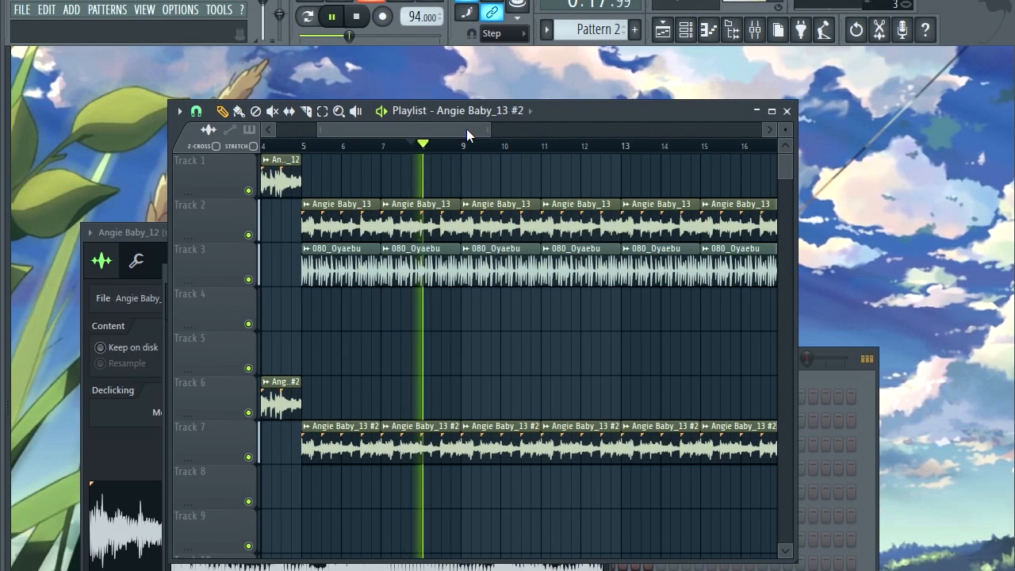
Trim one beat off the start of the 080_Oyaebu clip at bar 13 on Track 3, and play across the gap from mid-bar 12.
{"action": "left_click_drag", "start_coordinate": [456, 128], "coordinate": [477, 131]}
{"action": "scroll", "coordinate": [488, 190], "scroll_direction": "up", "scroll_amount": 3}
{"action": "scroll", "coordinate": [487, 250], "scroll_direction": "up", "scroll_amount": 3}
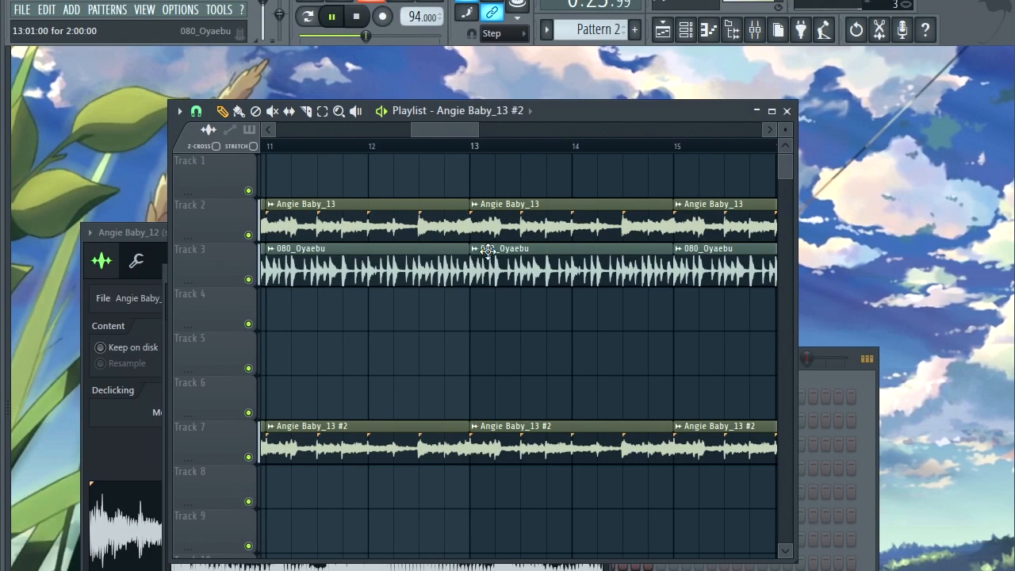
{"action": "scroll", "coordinate": [468, 260], "scroll_direction": "up", "scroll_amount": 2}
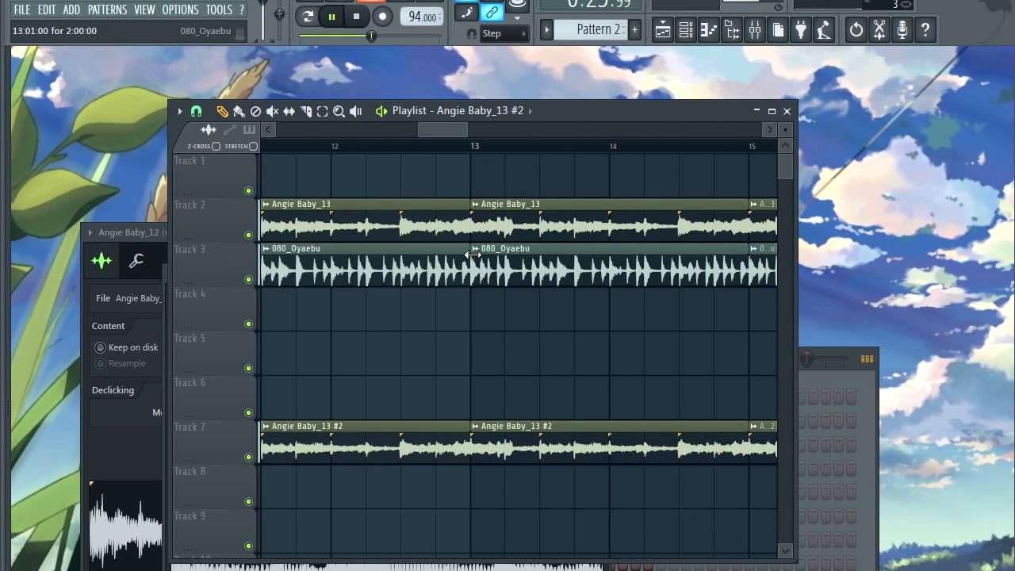
{"action": "key", "text": "space"}
{"action": "left_click_drag", "start_coordinate": [474, 260], "coordinate": [499, 261]}
{"action": "left_click", "coordinate": [418, 147]}
{"action": "key", "text": "space"}
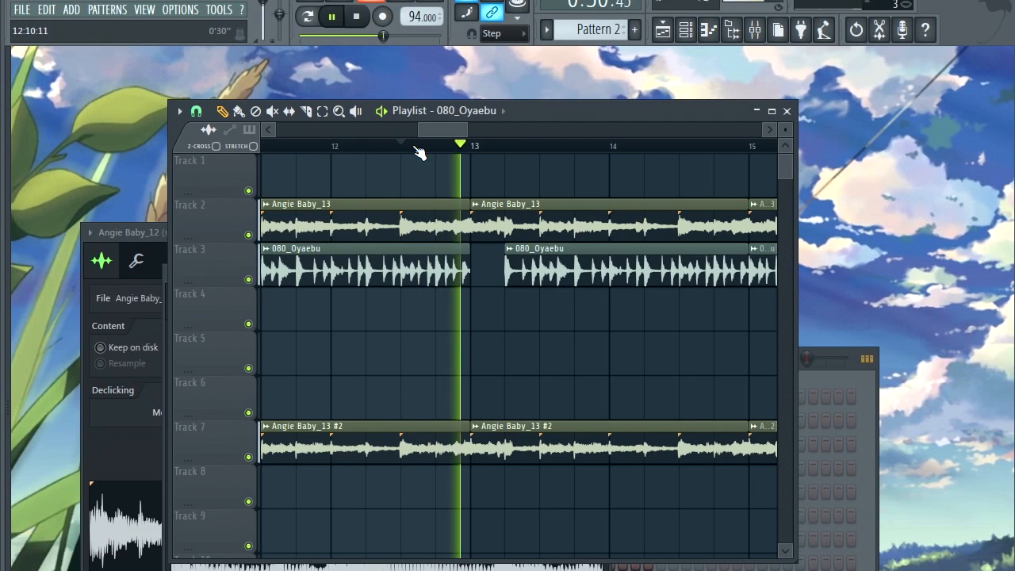
Trim half a beat off the end of the 080_Oyaebu clip just before bar 17 on Track 3, using a finer snap.
{"action": "scroll", "coordinate": [442, 130], "scroll_direction": "down", "scroll_amount": 2}
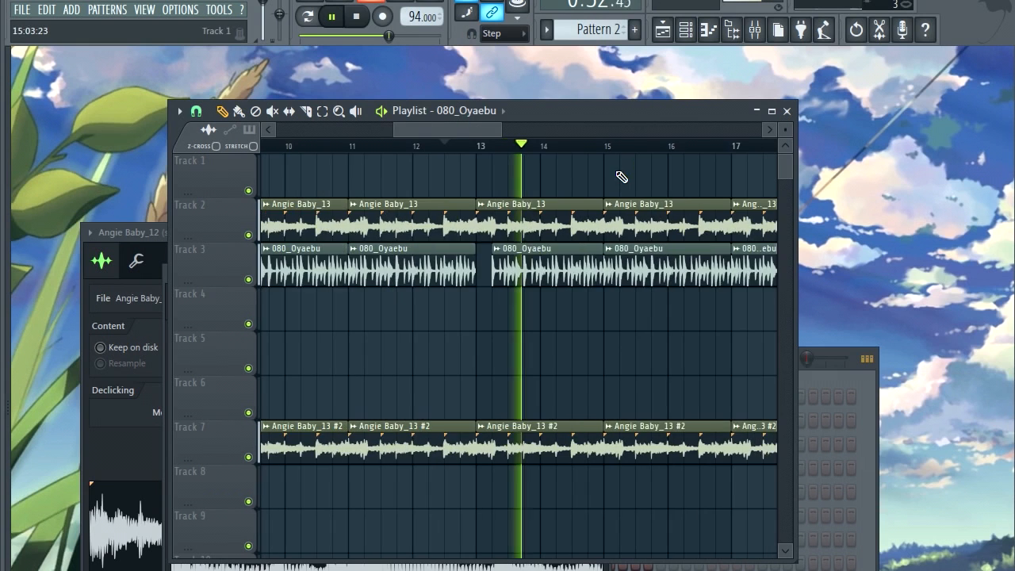
{"action": "left_click_drag", "start_coordinate": [474, 129], "coordinate": [537, 149]}
{"action": "scroll", "coordinate": [460, 266], "scroll_direction": "up", "scroll_amount": 3}
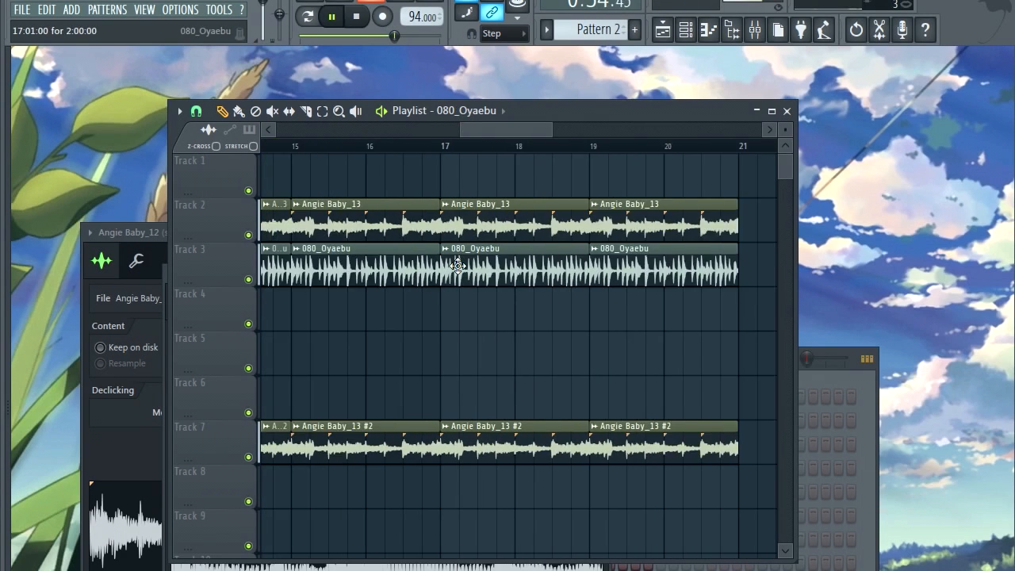
{"action": "scroll", "coordinate": [431, 261], "scroll_direction": "up", "scroll_amount": 1}
{"action": "left_click", "coordinate": [196, 112]}
{"action": "left_click", "coordinate": [227, 322]}
{"action": "scroll", "coordinate": [397, 290], "scroll_direction": "up", "scroll_amount": 1}
{"action": "left_click_drag", "start_coordinate": [435, 267], "coordinate": [415, 269]}
{"action": "scroll", "coordinate": [416, 267], "scroll_direction": "down", "scroll_amount": 2}
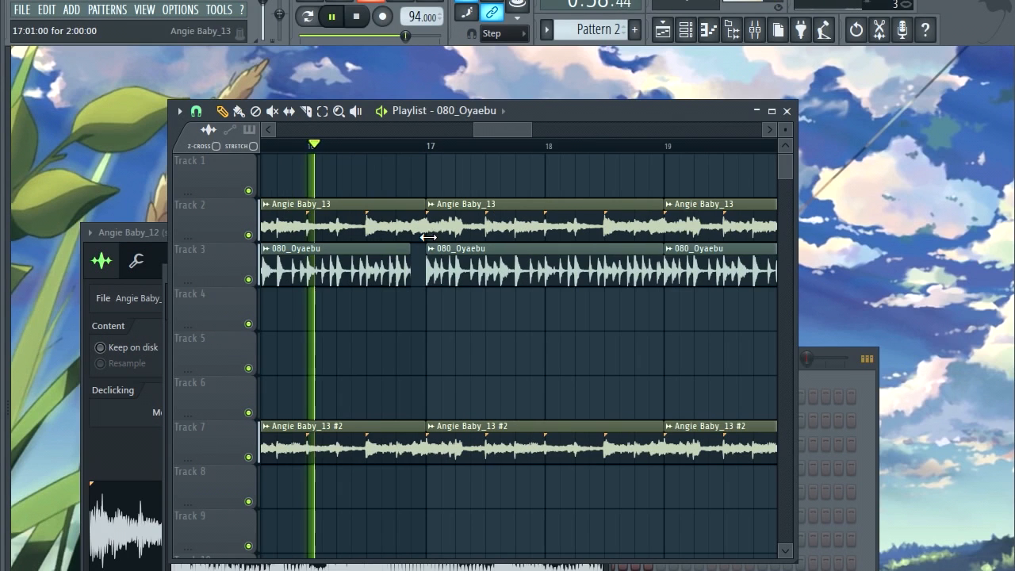
Slice the Angie Baby_13 clip on Track 2 at the middle and last beat of bar 18, and play from bar 18.
{"action": "left_click_drag", "start_coordinate": [512, 132], "coordinate": [512, 125]}
{"action": "scroll", "coordinate": [503, 177], "scroll_direction": "down", "scroll_amount": 2}
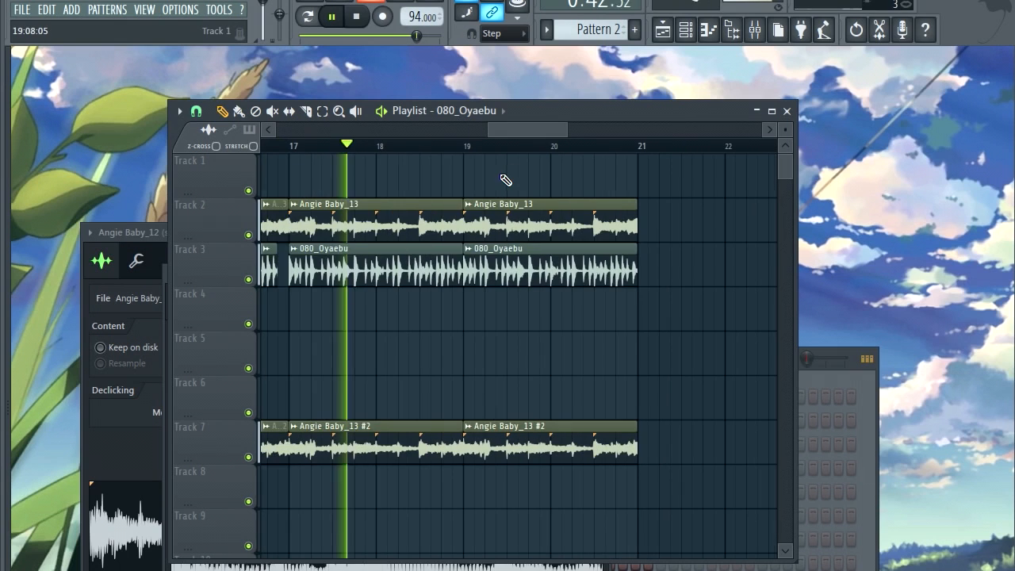
{"action": "left_click", "coordinate": [312, 111]}
{"action": "key", "text": "space"}
{"action": "scroll", "coordinate": [436, 214], "scroll_direction": "up", "scroll_amount": 3}
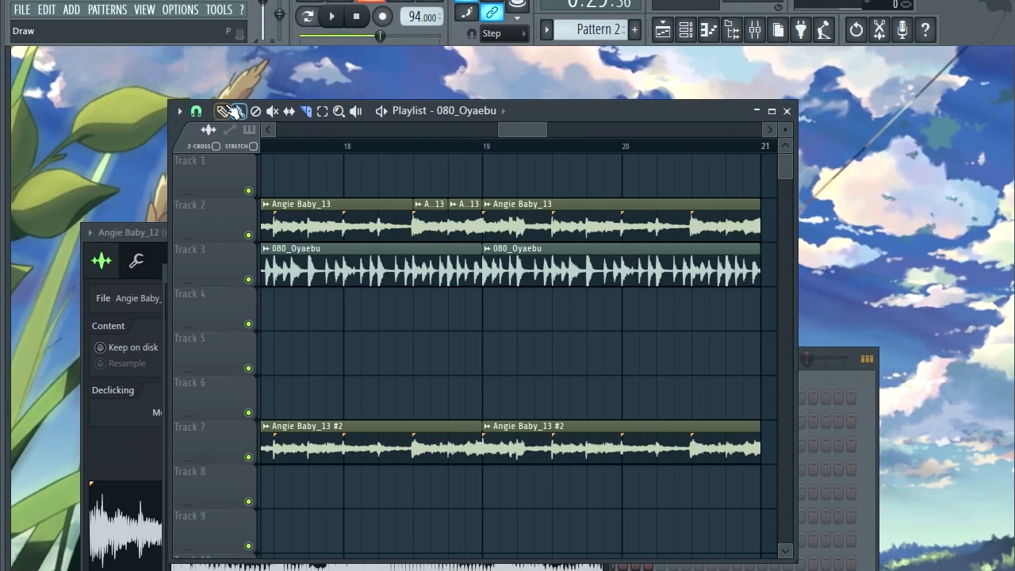
{"action": "left_click", "coordinate": [449, 210]}
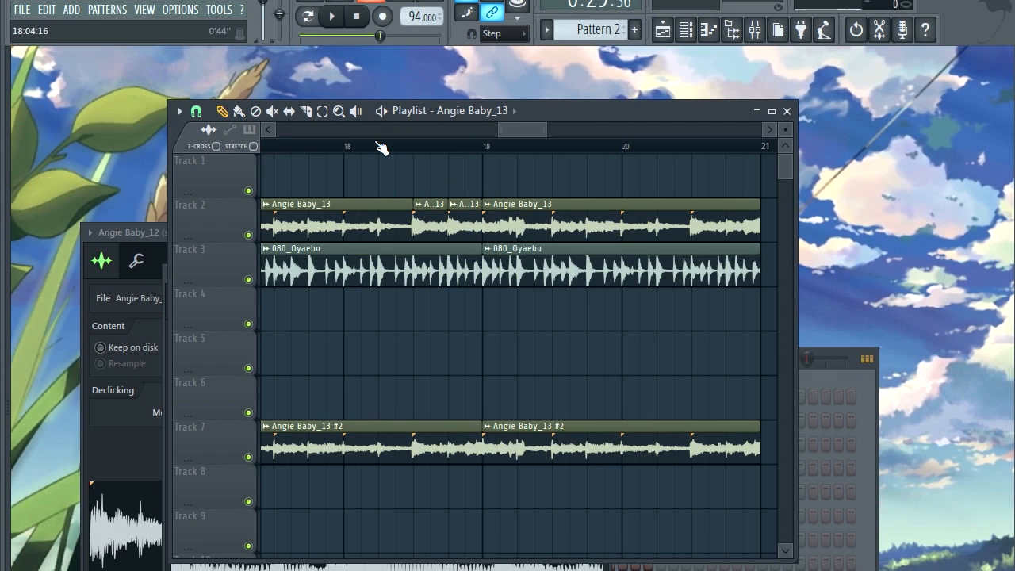
{"action": "left_click", "coordinate": [348, 147]}
{"action": "key", "text": "space"}
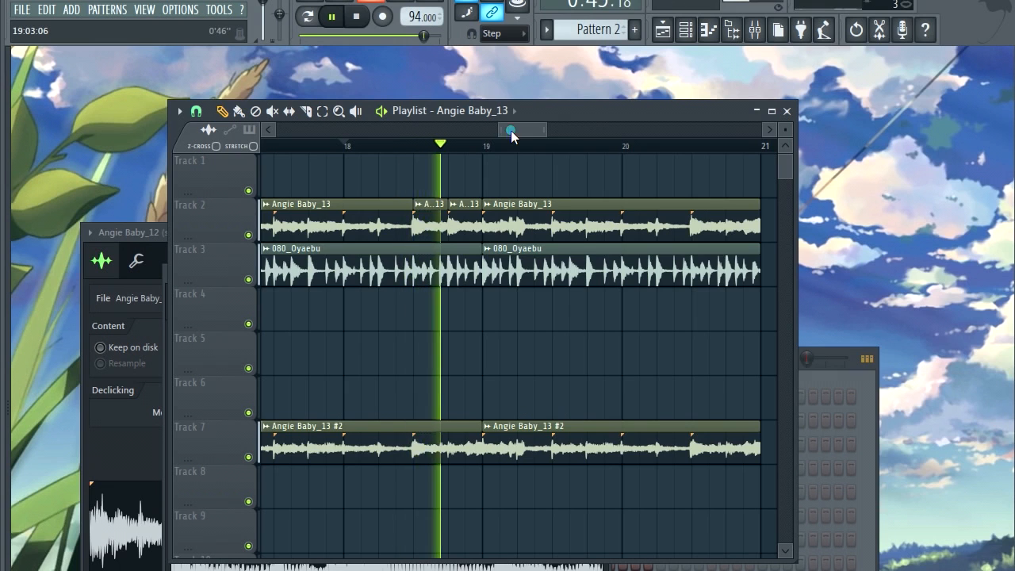
Move the playback position around the start of bar 19 and listen to the Angie Baby_13 section.
{"action": "left_click_drag", "start_coordinate": [506, 131], "coordinate": [524, 132]}
{"action": "scroll", "coordinate": [450, 170], "scroll_direction": "down", "scroll_amount": 2}
{"action": "left_click", "coordinate": [358, 141]}
{"action": "scroll", "coordinate": [373, 218], "scroll_direction": "up", "scroll_amount": 2}
{"action": "left_click", "coordinate": [343, 143]}
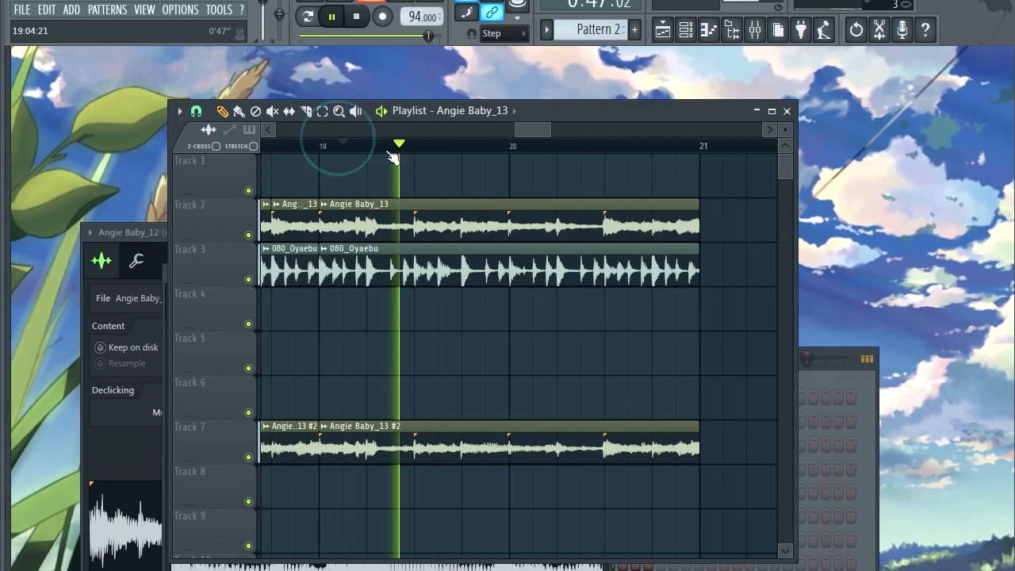
{"action": "left_click", "coordinate": [316, 144]}
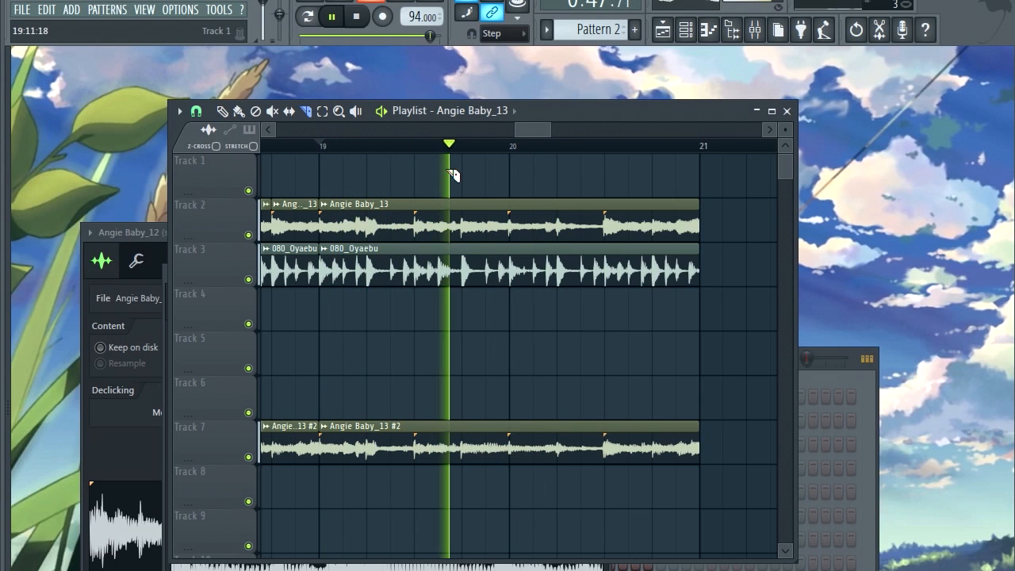
Slice the Angie Baby_13 clip on Track 2 at the middle and last beat of bar 19 and the middle of bar 20.
{"action": "left_click", "coordinate": [416, 221]}
{"action": "left_click", "coordinate": [463, 230]}
{"action": "key", "text": "space"}
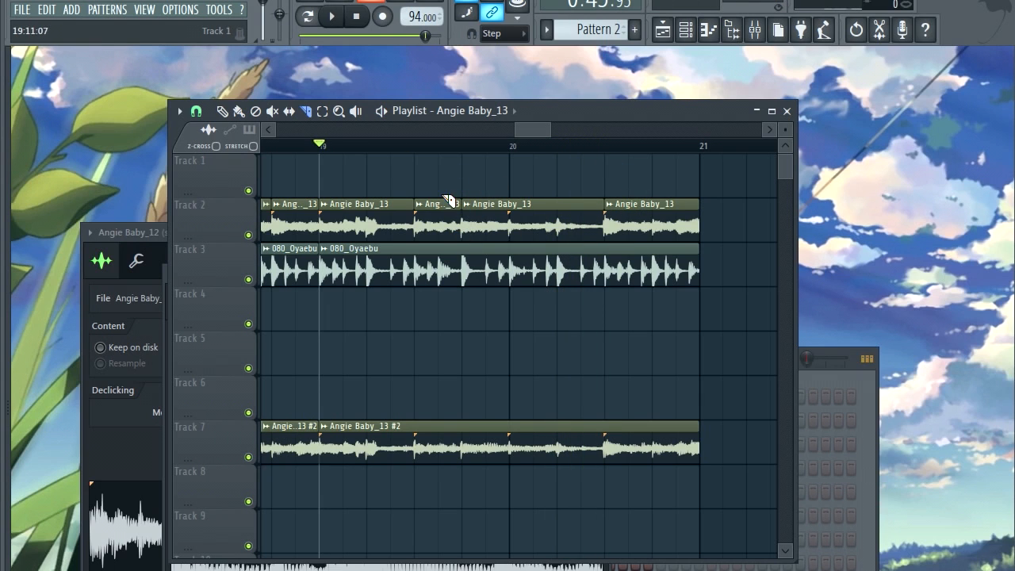
Replace the half-bar slice before bar 21 on Track 2 with four half-beat repeats of Angie Baby_13.
{"action": "right_click", "coordinate": [659, 204]}
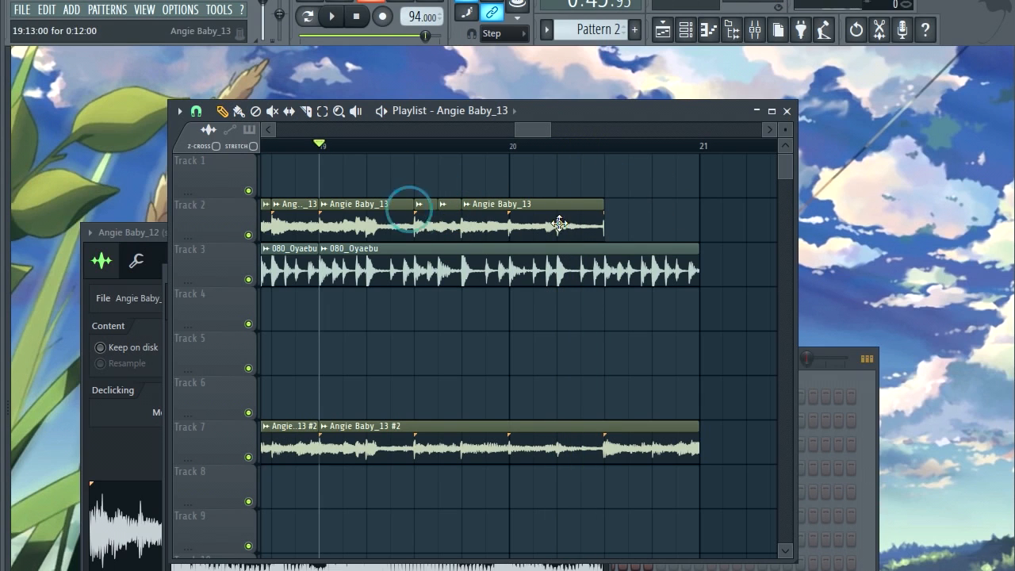
{"action": "left_click", "coordinate": [614, 207]}
{"action": "left_click", "coordinate": [632, 211]}
{"action": "key", "text": "space"}
{"action": "left_click", "coordinate": [658, 207]}
{"action": "left_click", "coordinate": [685, 207]}
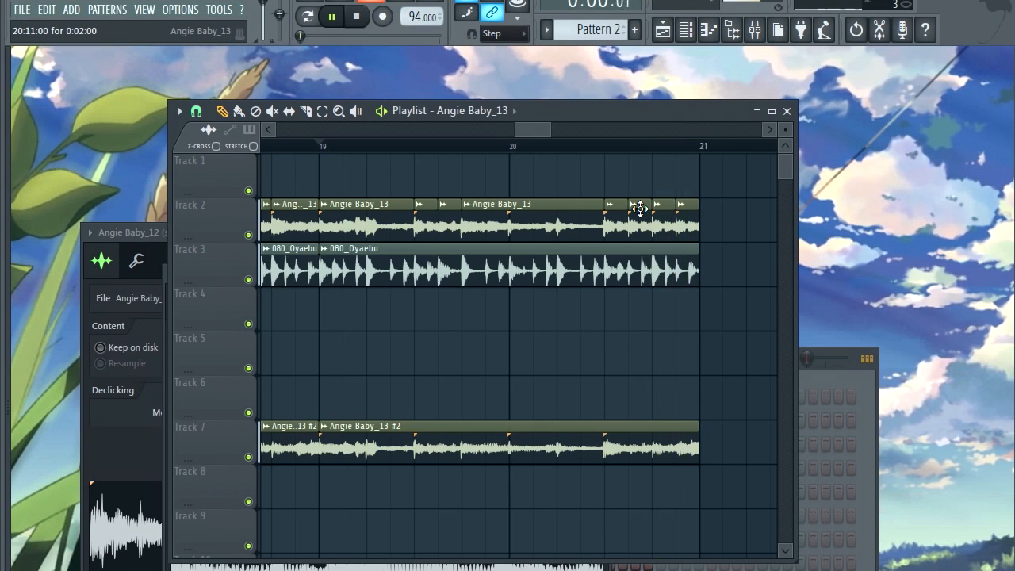
Place four copies of the two-bar Angie Baby_11 clip back to back from bar 21 to bar 29 on Track 1.
{"action": "scroll", "coordinate": [611, 340], "scroll_direction": "down", "scroll_amount": 6}
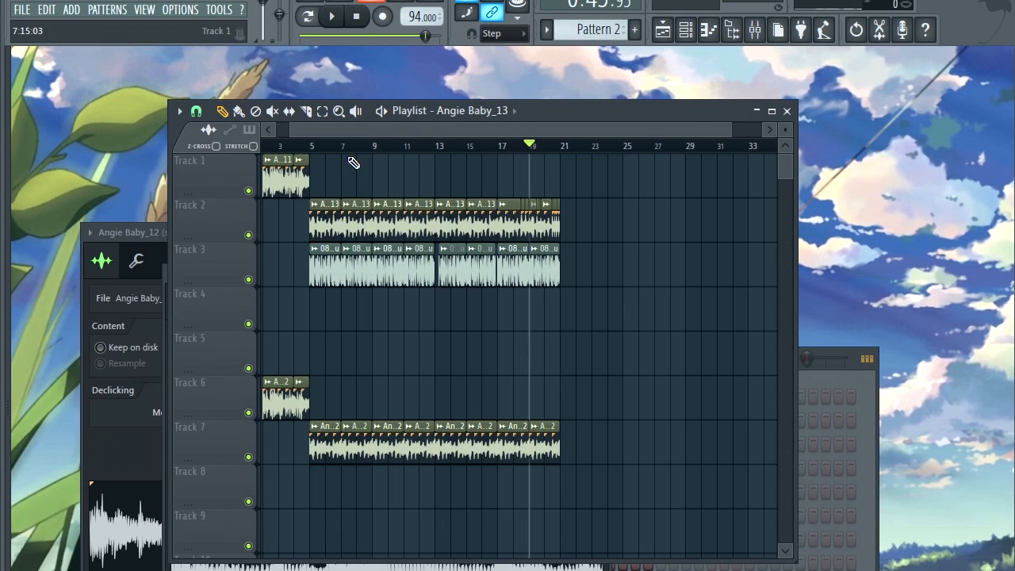
{"action": "left_click_drag", "start_coordinate": [341, 130], "coordinate": [310, 132]}
{"action": "left_click", "coordinate": [280, 169]}
{"action": "scroll", "coordinate": [615, 195], "scroll_direction": "up", "scroll_amount": 3}
{"action": "left_click", "coordinate": [544, 168]}
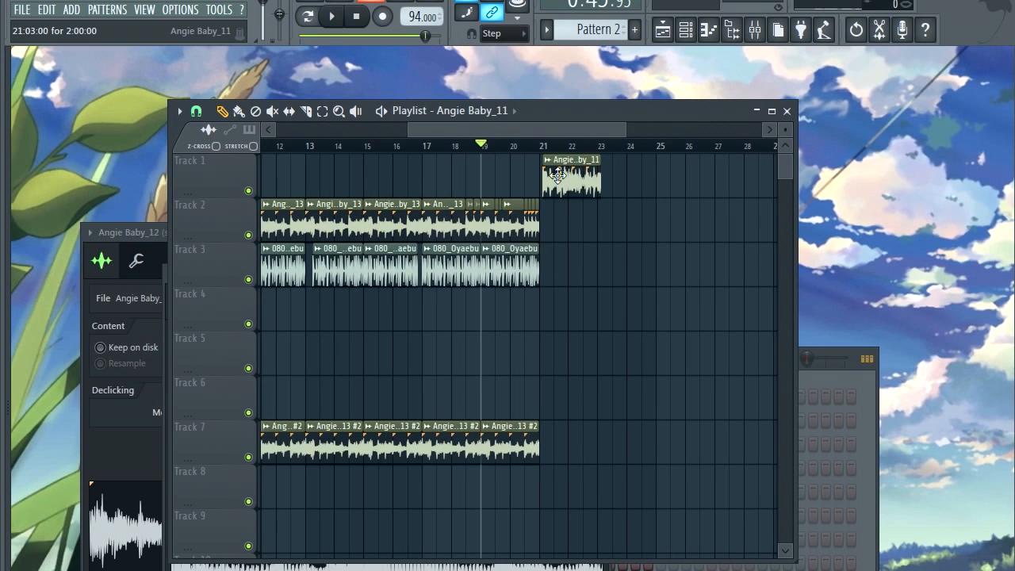
{"action": "left_click", "coordinate": [196, 110]}
{"action": "left_click", "coordinate": [221, 341]}
{"action": "left_click", "coordinate": [603, 169]}
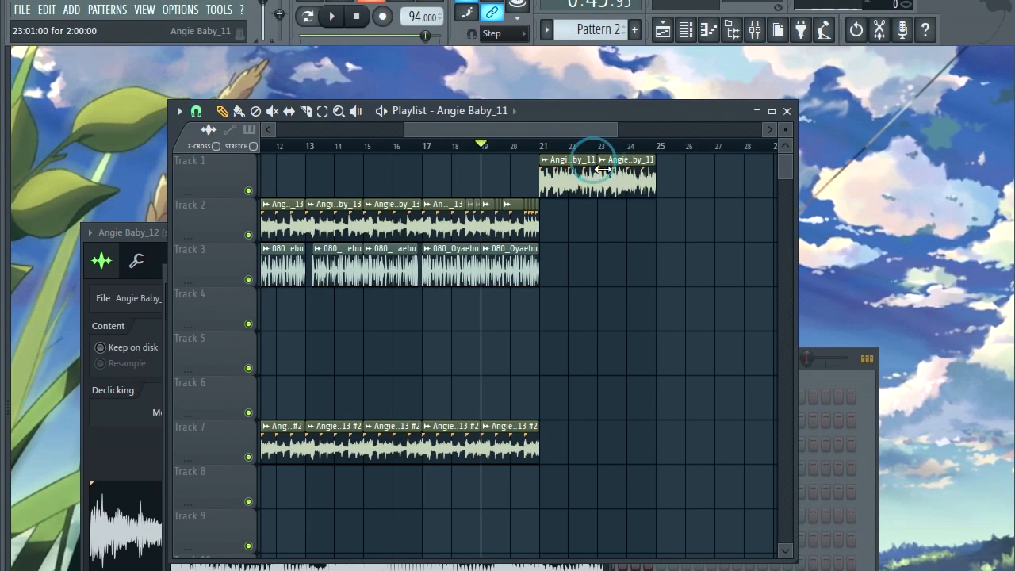
{"action": "left_click", "coordinate": [674, 176]}
{"action": "left_click", "coordinate": [726, 176]}
Extend the drums on Track 3 with four two-bar 080_Oyaebu clips from bar 21 to bar 29, and start playback.
{"action": "left_click", "coordinate": [500, 266]}
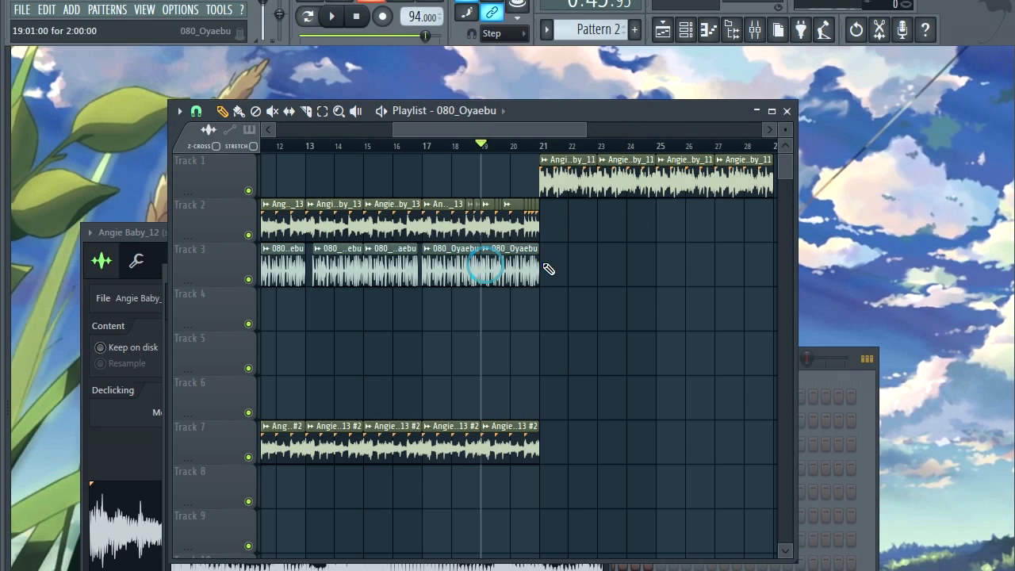
{"action": "left_click", "coordinate": [546, 267]}
{"action": "left_click", "coordinate": [623, 260]}
{"action": "key", "text": "space"}
{"action": "left_click", "coordinate": [670, 260]}
{"action": "left_click", "coordinate": [720, 259]}
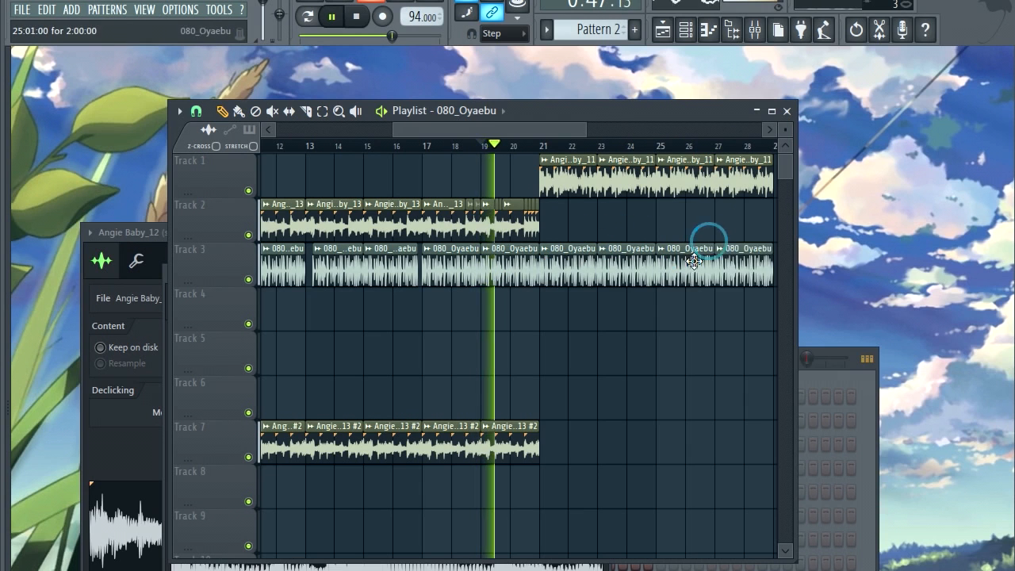
Trim one beat off the end of the 080_Oyaebu clip just before bar 25 on Track 3, using a finer snap.
{"action": "scroll", "coordinate": [656, 247], "scroll_direction": "up", "scroll_amount": 3}
{"action": "left_click", "coordinate": [196, 110]}
{"action": "left_click", "coordinate": [208, 322]}
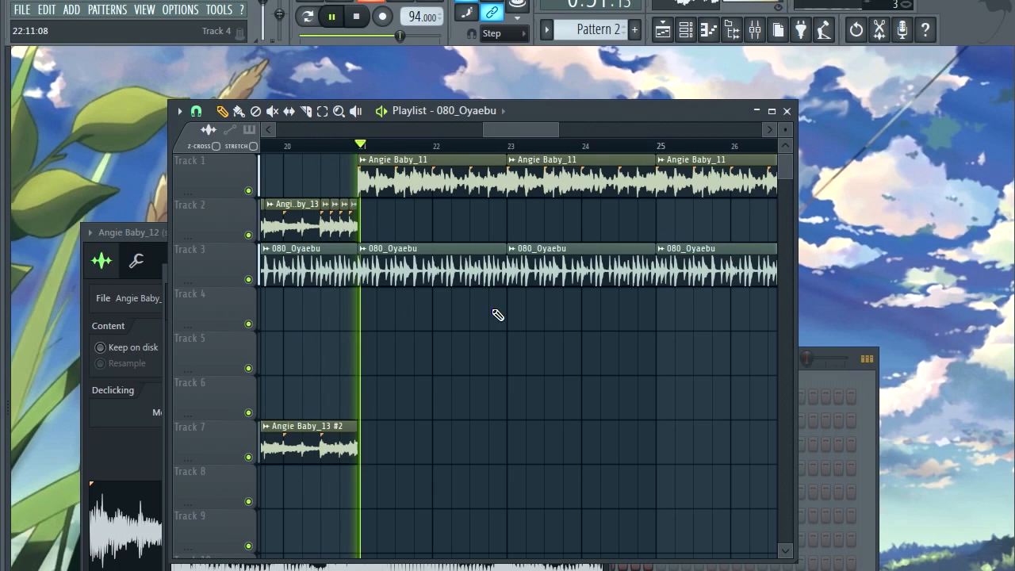
{"action": "scroll", "coordinate": [516, 273], "scroll_direction": "up", "scroll_amount": 1}
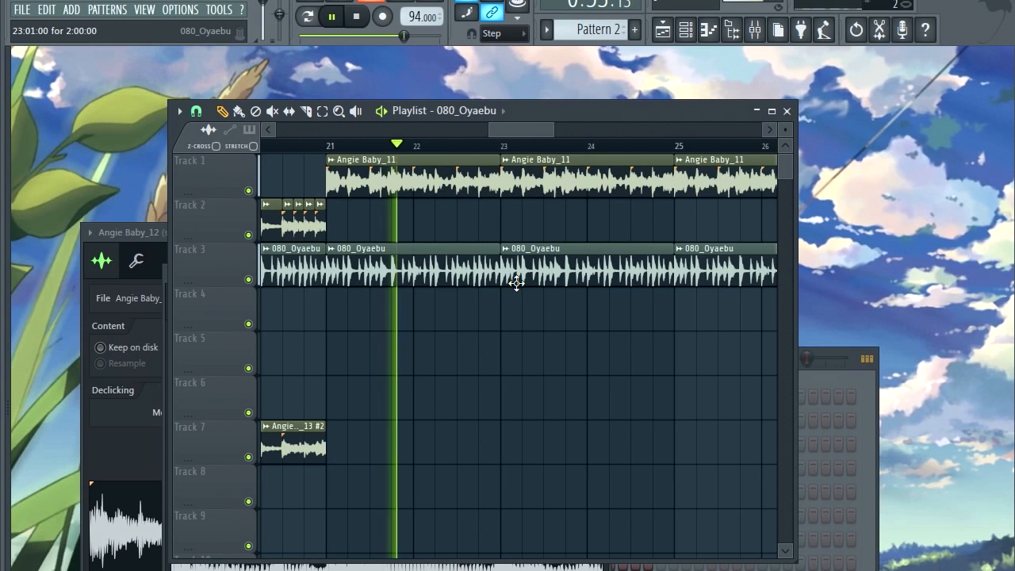
{"action": "left_click_drag", "start_coordinate": [674, 265], "coordinate": [662, 265]}
{"action": "left_click_drag", "start_coordinate": [535, 133], "coordinate": [572, 128]}
{"action": "scroll", "coordinate": [591, 245], "scroll_direction": "down", "scroll_amount": 2}
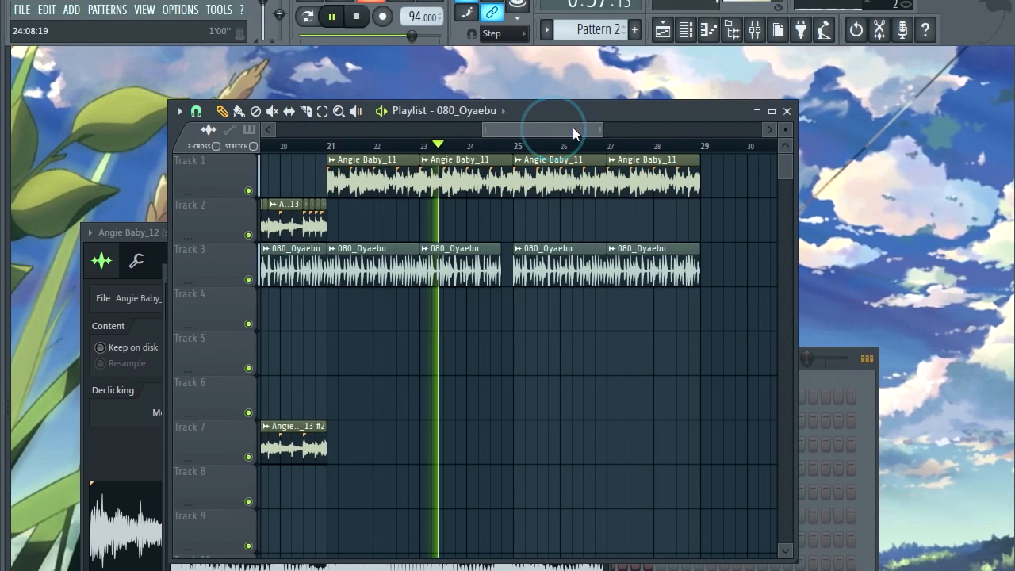
Slice the Angie Baby_11 clip at bar 25 on Track 1 into four half-bar pieces.
{"action": "scroll", "coordinate": [512, 183], "scroll_direction": "up", "scroll_amount": 2}
{"action": "left_click", "coordinate": [306, 112]}
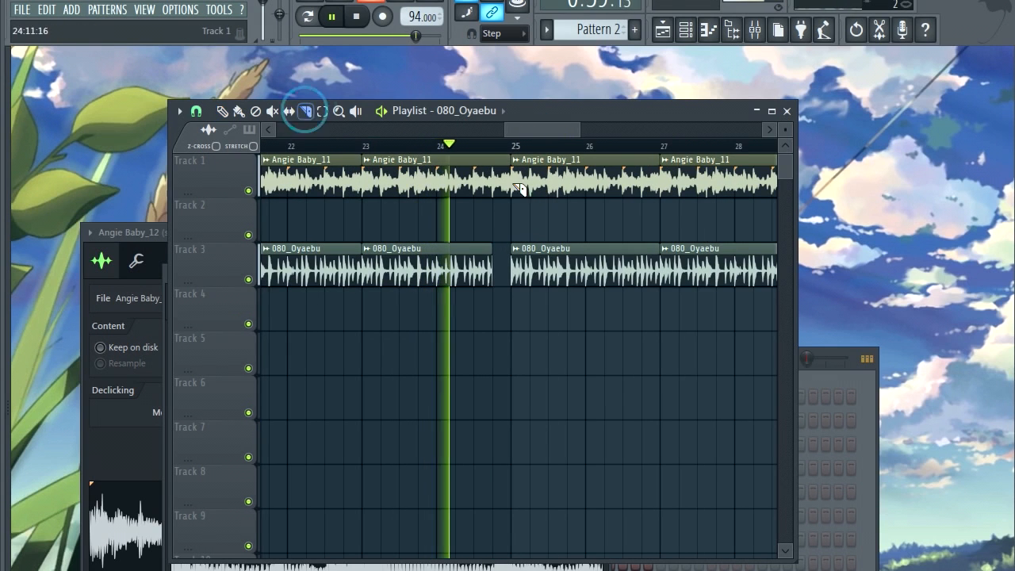
{"action": "left_click", "coordinate": [549, 169]}
{"action": "left_click", "coordinate": [587, 170]}
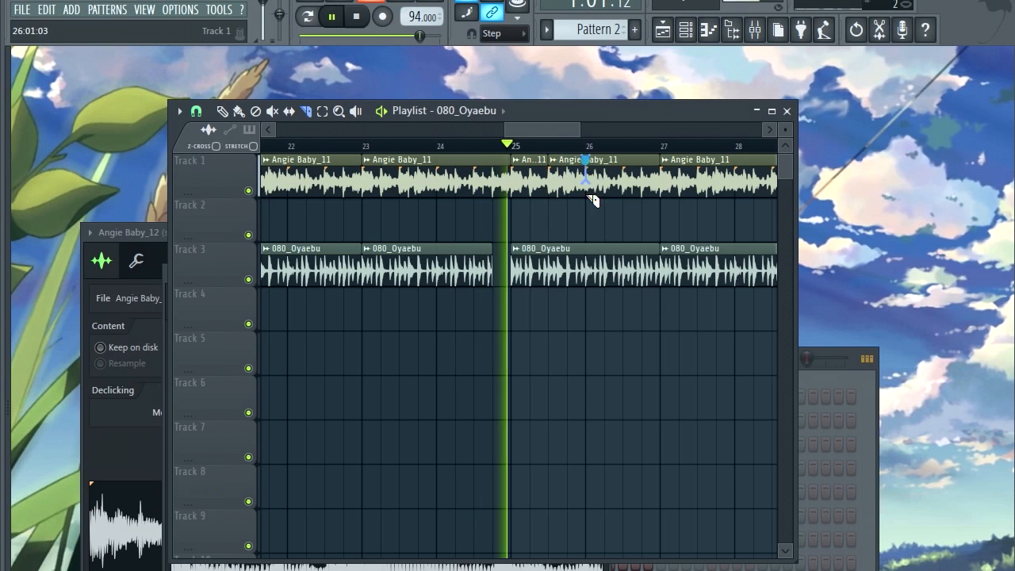
{"action": "left_click", "coordinate": [624, 170]}
Replace the half-bar slice at bar 26 on Track 1 with a copy of the slice at bar 25, and play from bar 25.
{"action": "left_click", "coordinate": [223, 112]}
{"action": "scroll", "coordinate": [508, 167], "scroll_direction": "up", "scroll_amount": 2}
{"action": "left_click_drag", "start_coordinate": [538, 130], "coordinate": [549, 133]}
{"action": "left_click", "coordinate": [419, 169]}
{"action": "right_click", "coordinate": [519, 169]}
{"action": "left_click", "coordinate": [519, 170]}
{"action": "left_click", "coordinate": [404, 143]}
{"action": "left_click", "coordinate": [390, 143]}
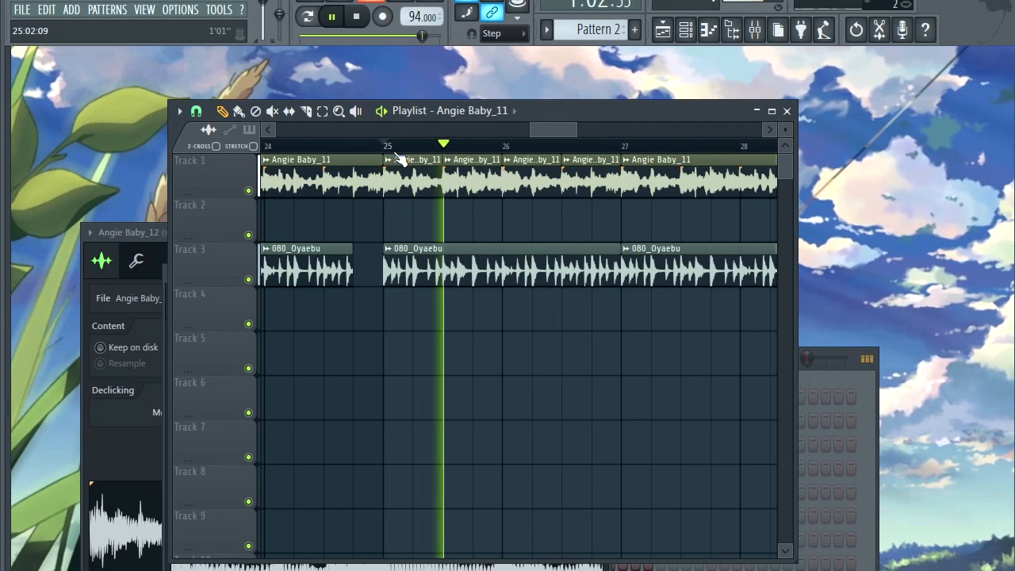
Shorten the Angie Baby_11 slice at bar 26 on Track 1 to one beat and place a one-beat slice after it on Track 2.
{"action": "right_click", "coordinate": [526, 182]}
{"action": "left_click", "coordinate": [525, 181]}
{"action": "left_click", "coordinate": [539, 227]}
{"action": "left_click_drag", "start_coordinate": [558, 174], "coordinate": [545, 172]}
{"action": "key", "text": "space"}
{"action": "key", "text": "space"}
{"action": "left_click_drag", "start_coordinate": [589, 222], "coordinate": [562, 220]}
{"action": "left_click_drag", "start_coordinate": [556, 128], "coordinate": [563, 127]}
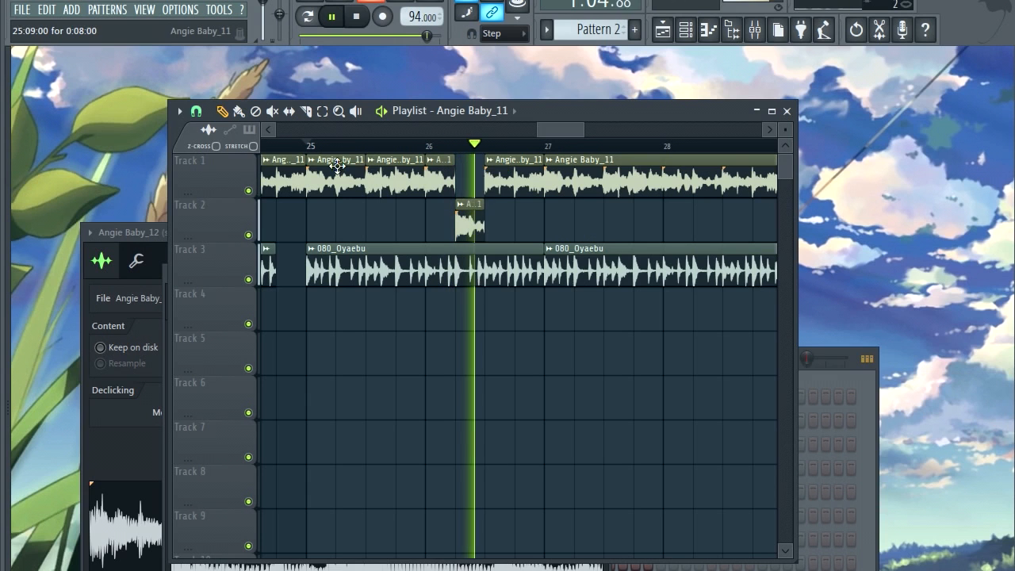
Place the one-bar Angie Baby_12 clip at bar 29 on Track 1 and play the transition from the middle of bar 28.
{"action": "left_click", "coordinate": [196, 111]}
{"action": "left_click", "coordinate": [555, 135]}
{"action": "scroll", "coordinate": [547, 222], "scroll_direction": "down", "scroll_amount": 4}
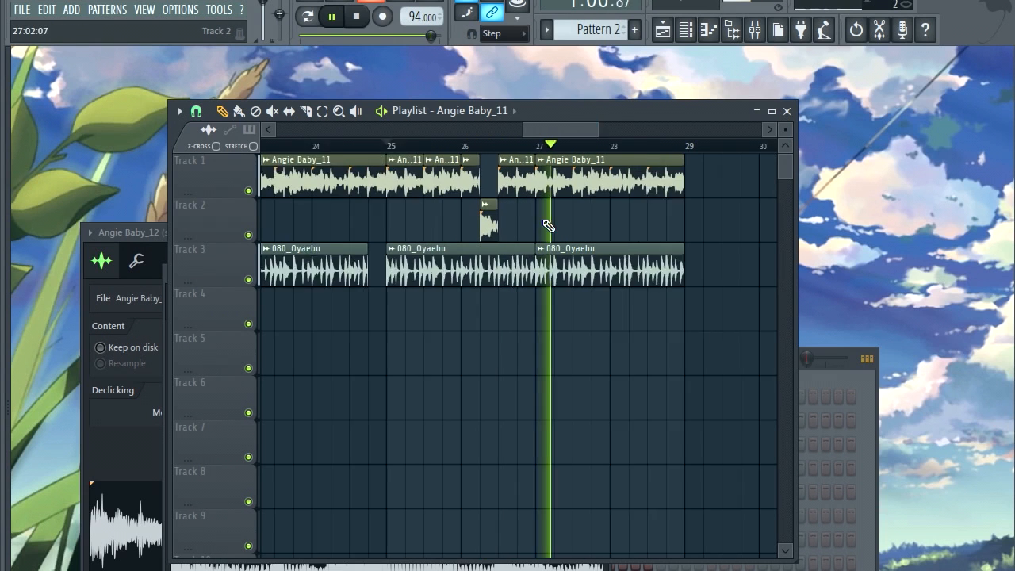
{"action": "scroll", "coordinate": [556, 227], "scroll_direction": "down", "scroll_amount": 3}
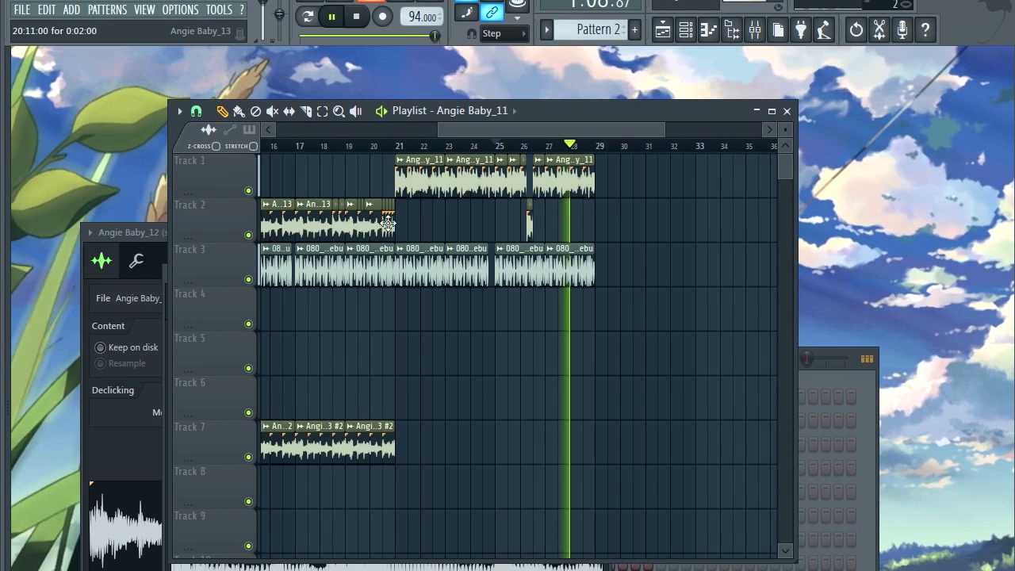
{"action": "left_click_drag", "start_coordinate": [480, 129], "coordinate": [386, 132]}
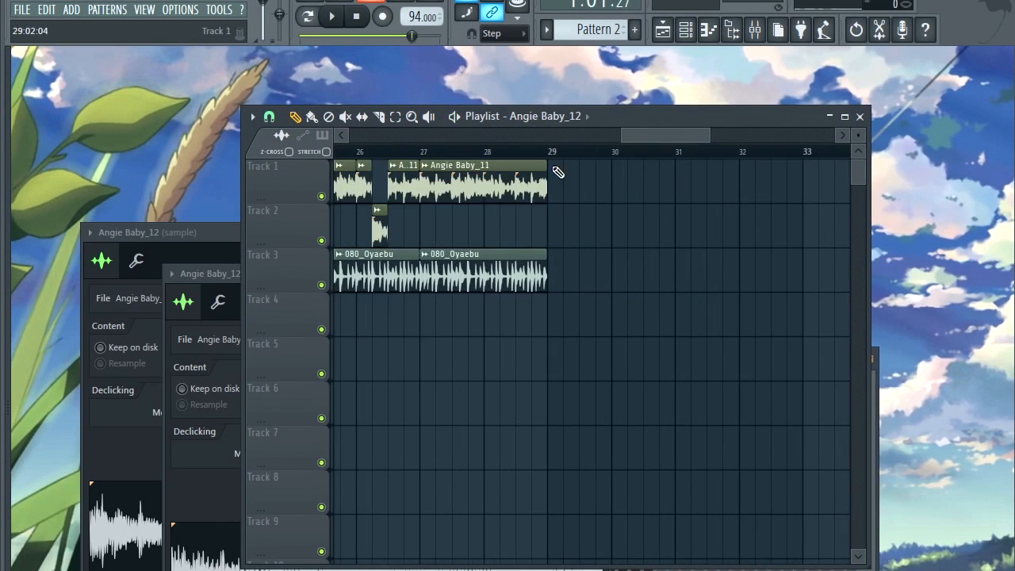
{"action": "mouse_move", "coordinate": [554, 167]}
{"action": "left_mouse_down"}
{"action": "mouse_move", "coordinate": [579, 173]}
{"action": "mouse_move", "coordinate": [560, 176]}
{"action": "left_mouse_up"}
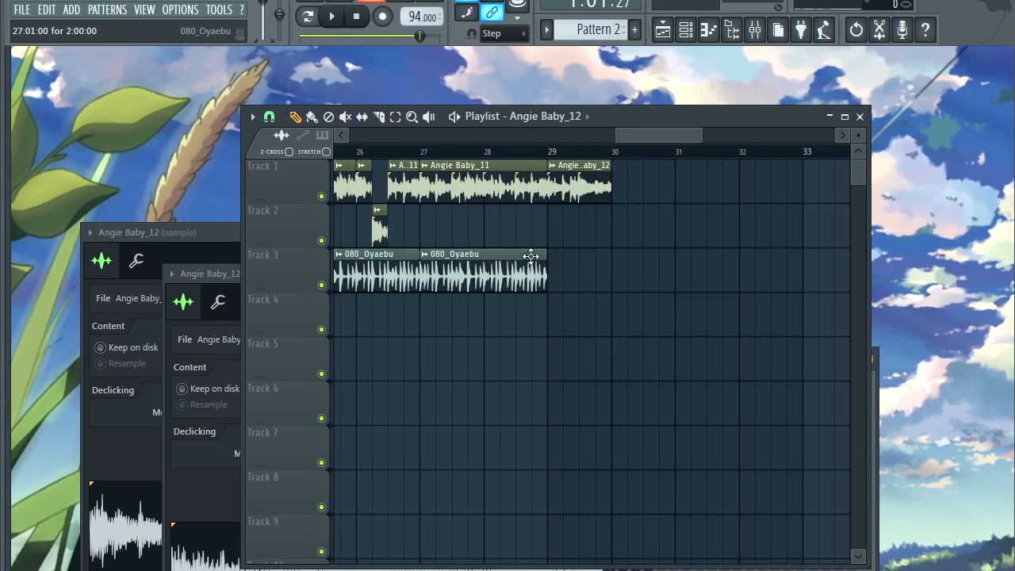
{"action": "left_click", "coordinate": [509, 151]}
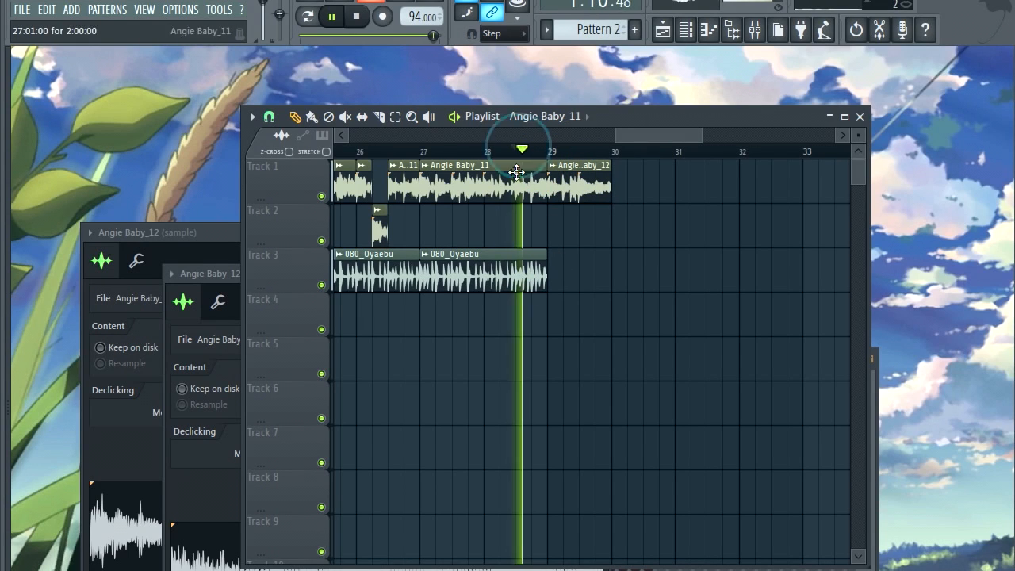
Copy all clips from bar 5 up to bar 30 on Tracks 1, 2, 3 and 7 to start at bar 30, and clear the selection.
{"action": "scroll", "coordinate": [510, 223], "scroll_direction": "down", "scroll_amount": 5}
{"action": "left_click_drag", "start_coordinate": [703, 193], "coordinate": [384, 453]}
{"action": "left_click_drag", "start_coordinate": [399, 266], "coordinate": [682, 256]}
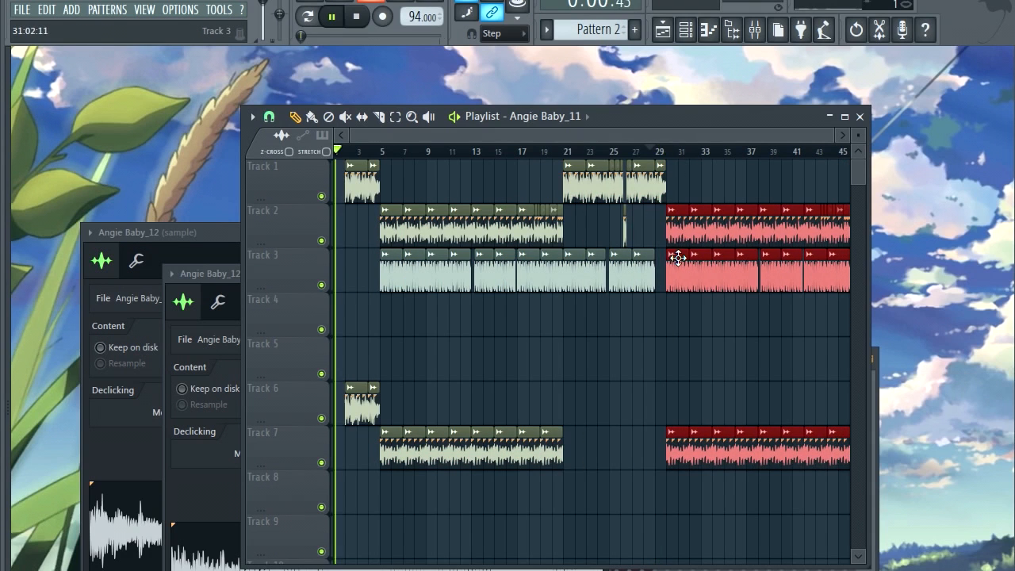
{"action": "left_click", "coordinate": [655, 150]}
{"action": "left_click", "coordinate": [652, 169], "text": "ctrl"}
Listen to the start of the copied section at bar 30, stop playback, and return to the beginning to review the whole arrangement.
{"action": "scroll", "coordinate": [650, 170], "scroll_direction": "up", "scroll_amount": 2}
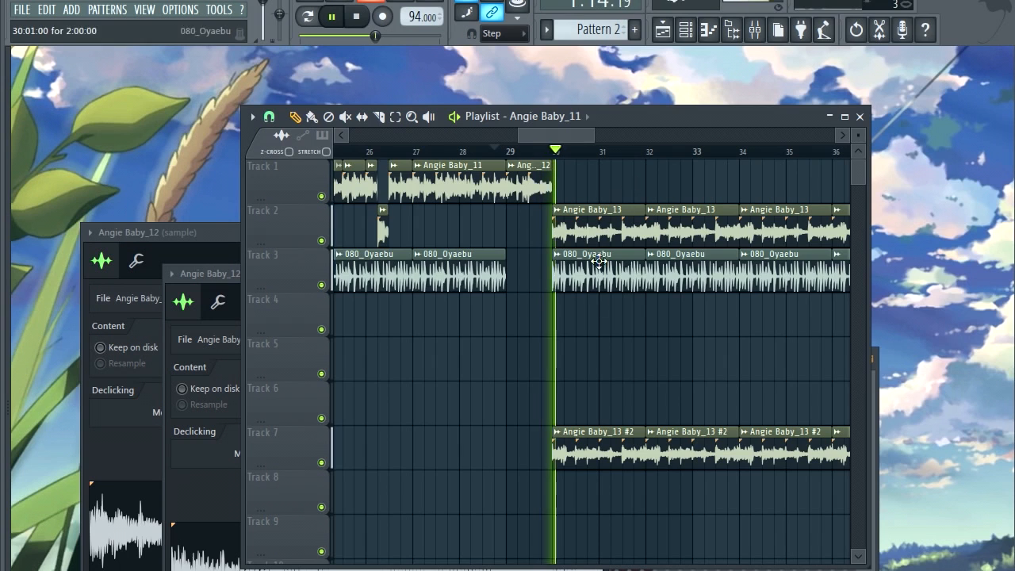
{"action": "scroll", "coordinate": [608, 379], "scroll_direction": "down", "scroll_amount": 4}
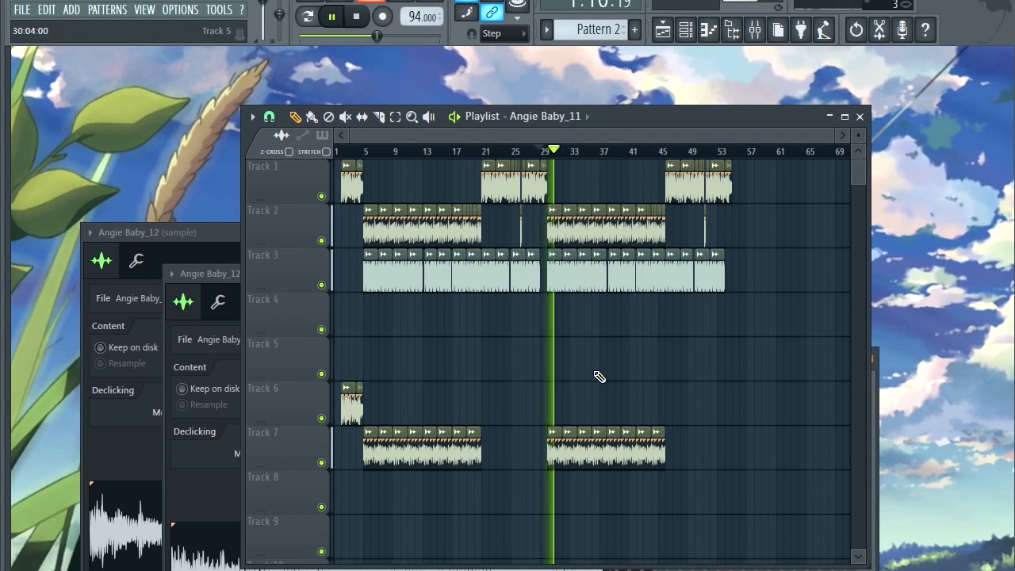
{"action": "key", "text": "space"}
{"action": "scroll", "coordinate": [341, 169], "scroll_direction": "up", "scroll_amount": 3}
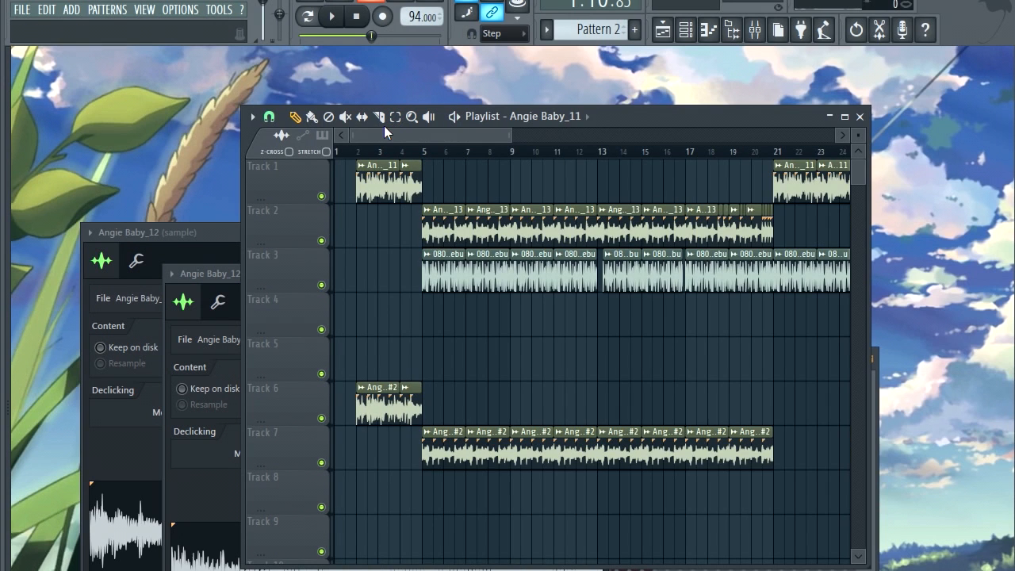
{"action": "left_click", "coordinate": [338, 151]}
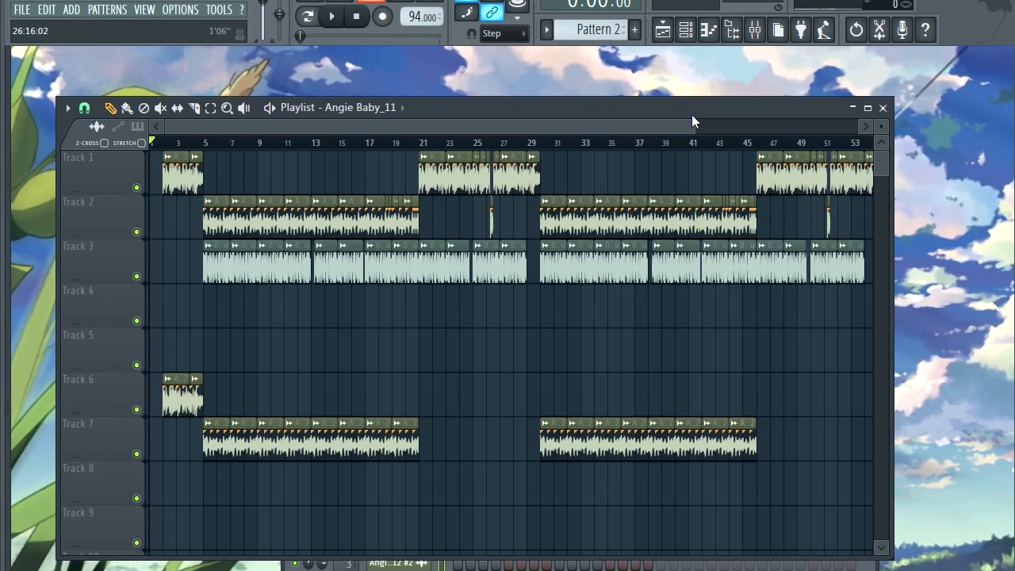
{"action": "scroll", "coordinate": [390, 376], "scroll_direction": "up", "scroll_amount": 3}
{"action": "scroll", "coordinate": [399, 376], "scroll_direction": "down", "scroll_amount": 2}
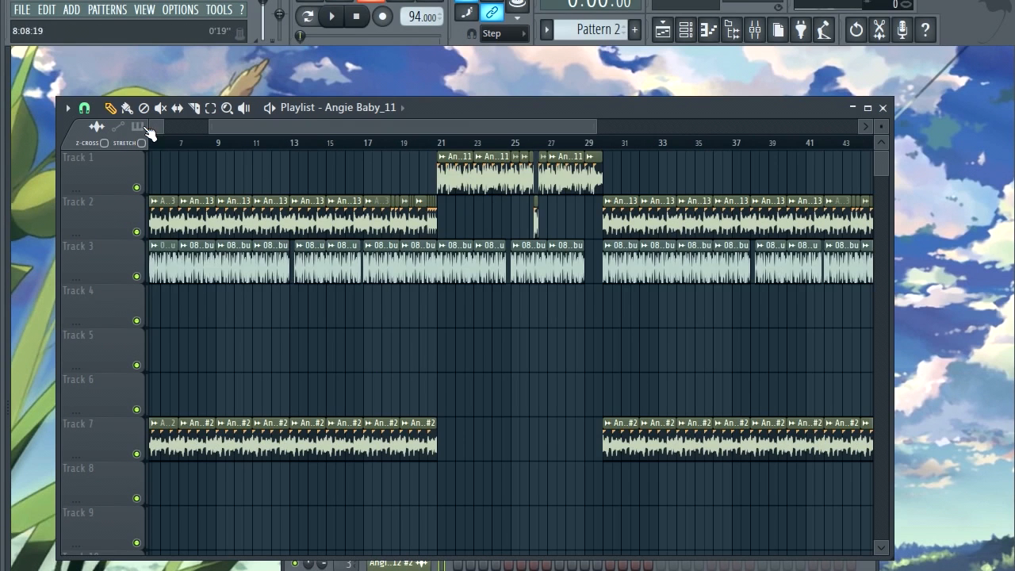
Review the whole arrangement in the playlist and play it from a point in the early section.
{"action": "left_click", "coordinate": [68, 108]}
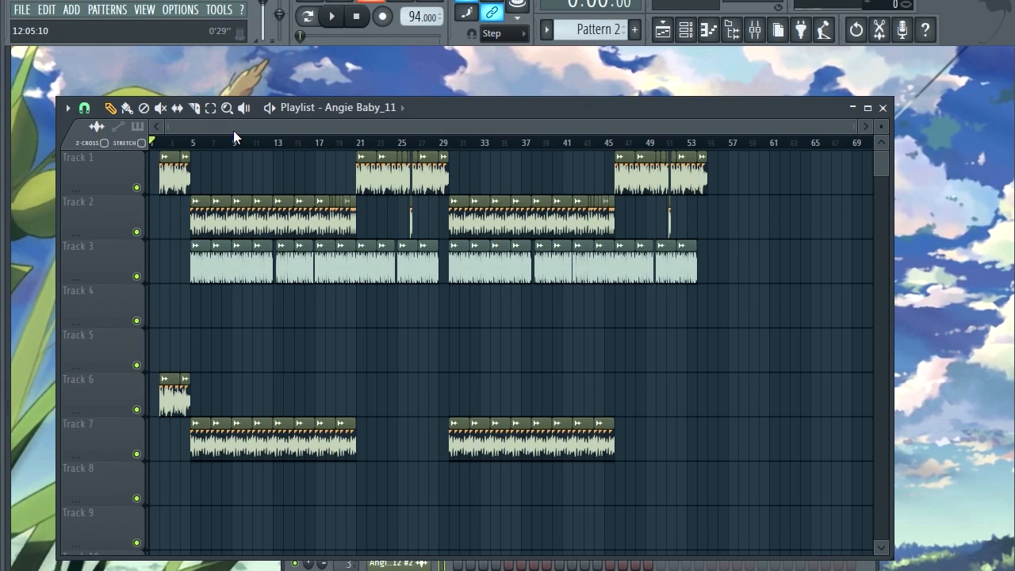
{"action": "scroll", "coordinate": [163, 157], "scroll_direction": "up", "scroll_amount": 3}
{"action": "left_click", "coordinate": [245, 145]}
{"action": "key", "text": "space"}
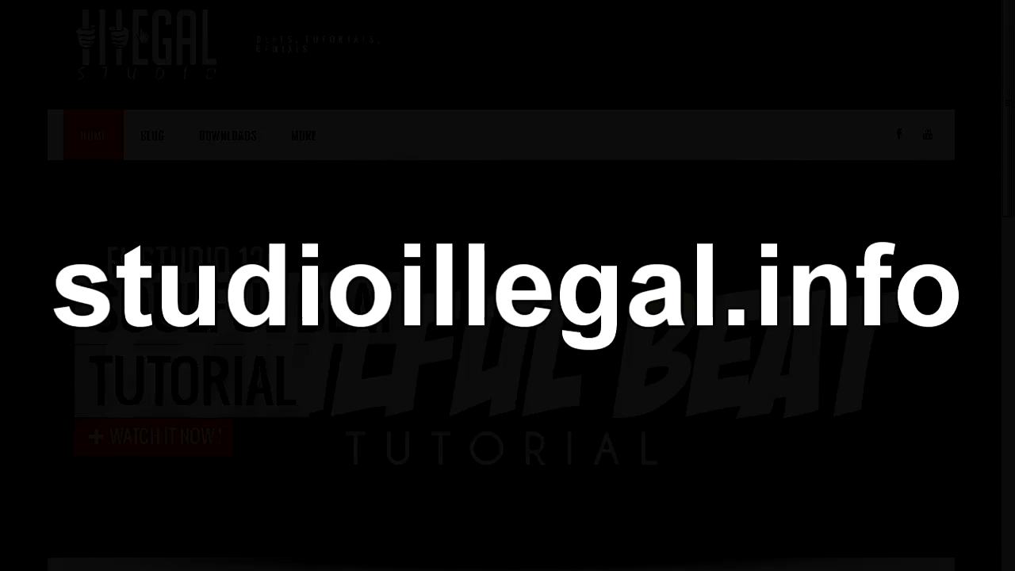
Switch to the studioillegal.info website, open the Drum Kits downloads page and look over the free DJ Premier and 9th Wonder kits.
{"action": "mouse_move", "coordinate": [225, 142]}
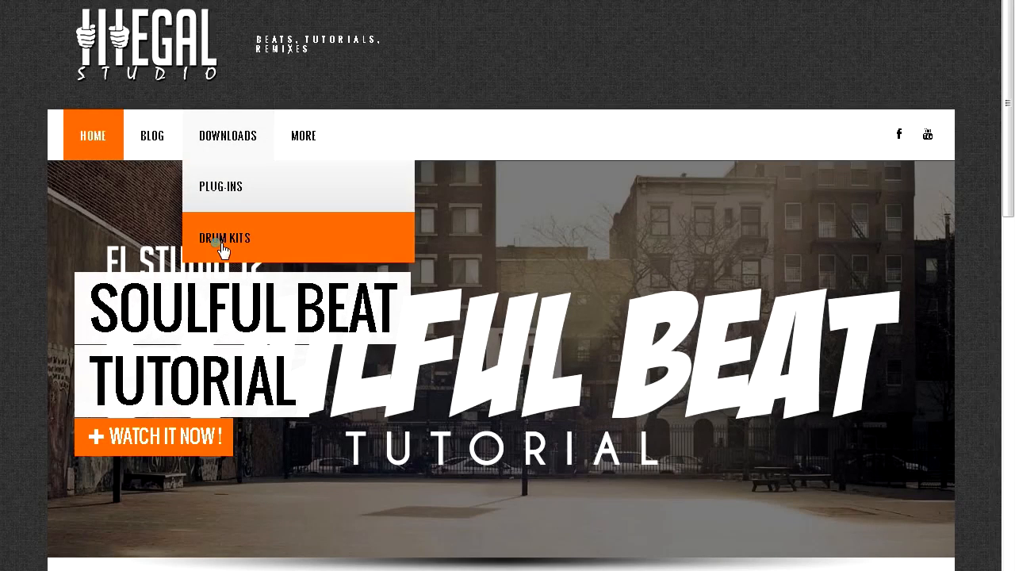
{"action": "left_click", "coordinate": [303, 239]}
{"action": "scroll", "coordinate": [356, 272], "scroll_direction": "down", "scroll_amount": 3}
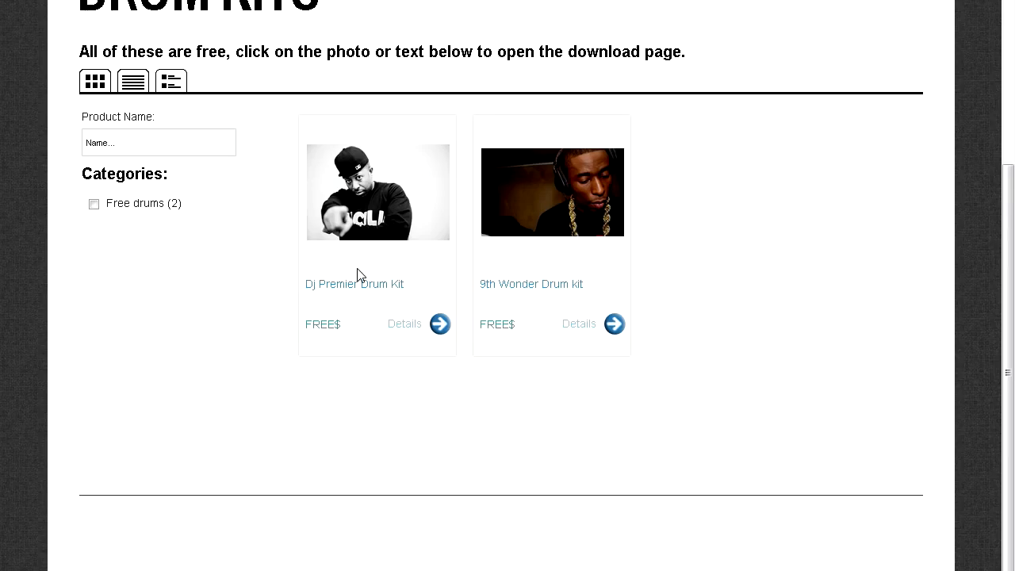
{"action": "scroll", "coordinate": [350, 277], "scroll_direction": "up", "scroll_amount": 1}
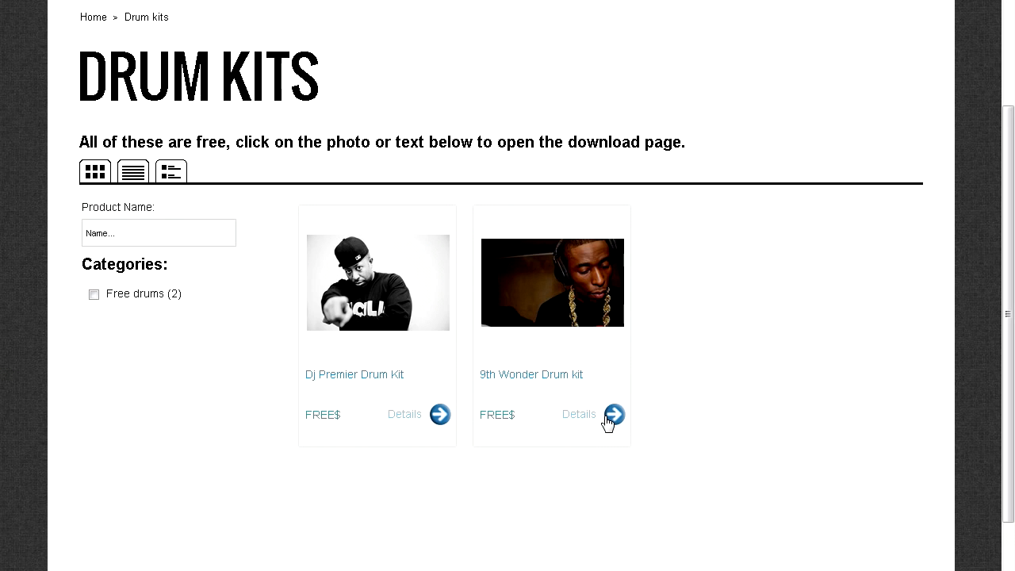
{"action": "scroll", "coordinate": [607, 420], "scroll_direction": "up", "scroll_amount": 2}
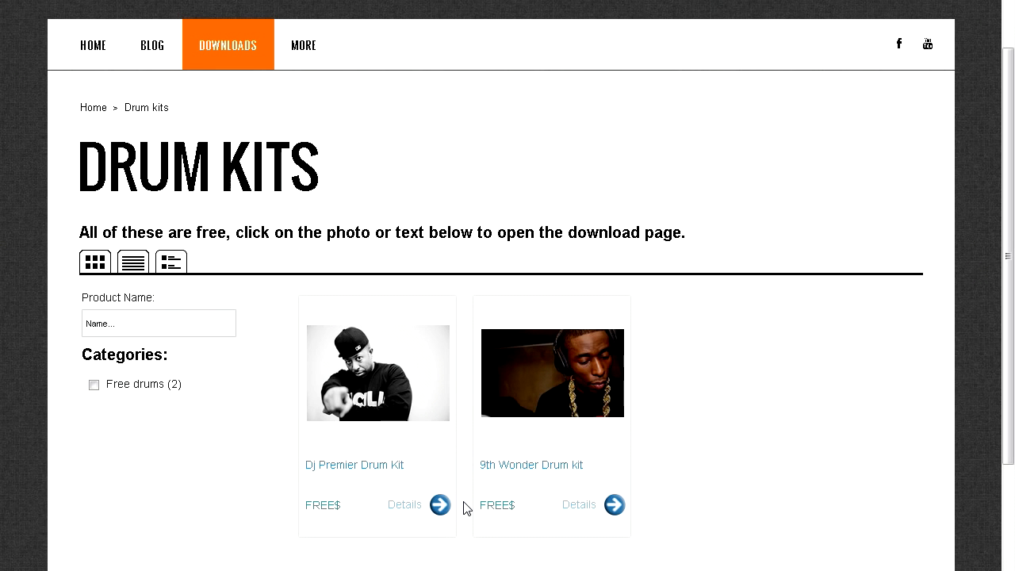